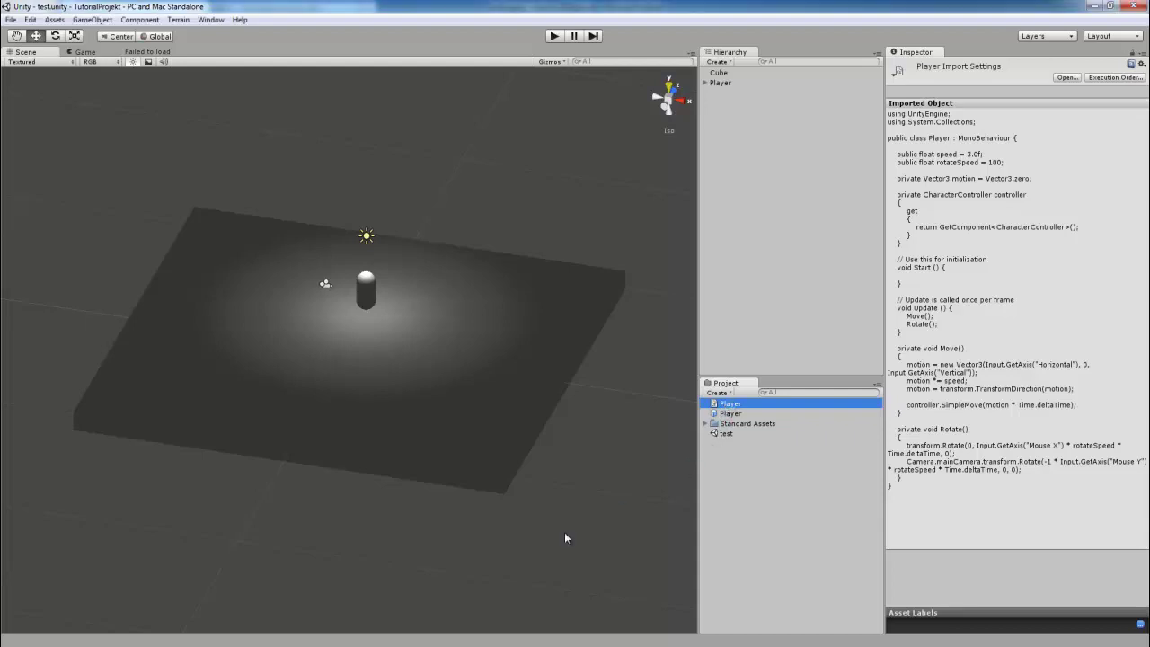
Step: Open Player.cs from the Project panel in MonoDevelop
{"action": "left_click", "coordinate": [717, 393]}
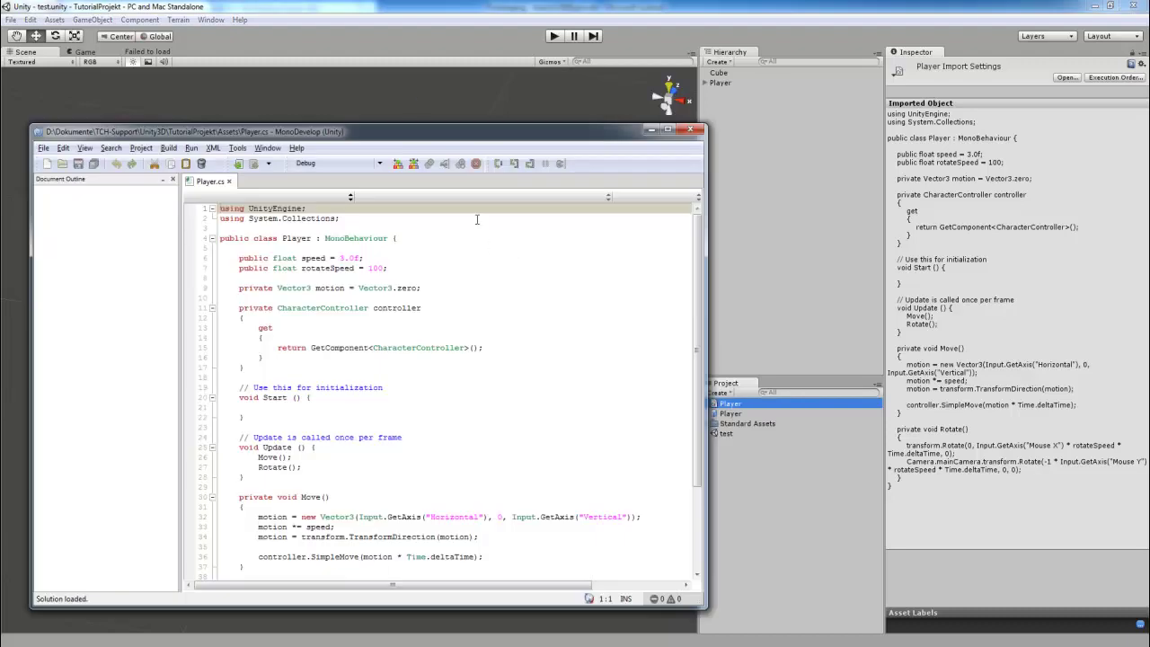
{"action": "mouse_move", "coordinate": [438, 135]}
{"action": "left_mouse_down"}
{"action": "mouse_move", "coordinate": [876, 127]}
{"action": "mouse_move", "coordinate": [667, 85]}
{"action": "left_mouse_up"}
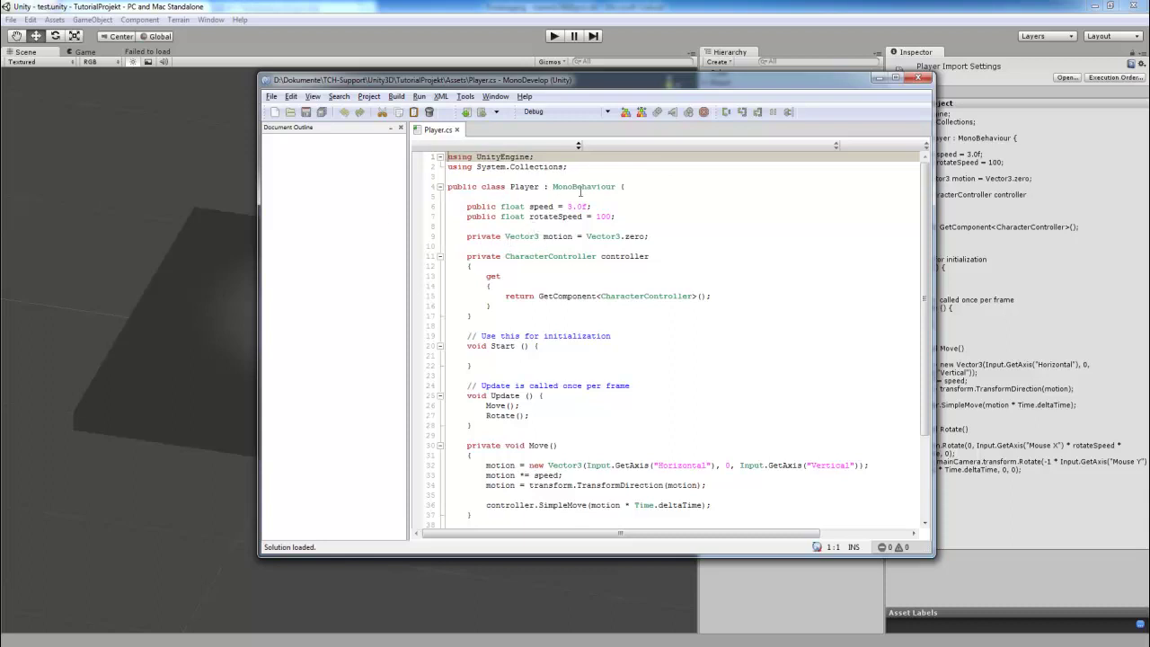
{"action": "left_click_drag", "start_coordinate": [616, 216], "coordinate": [452, 198]}
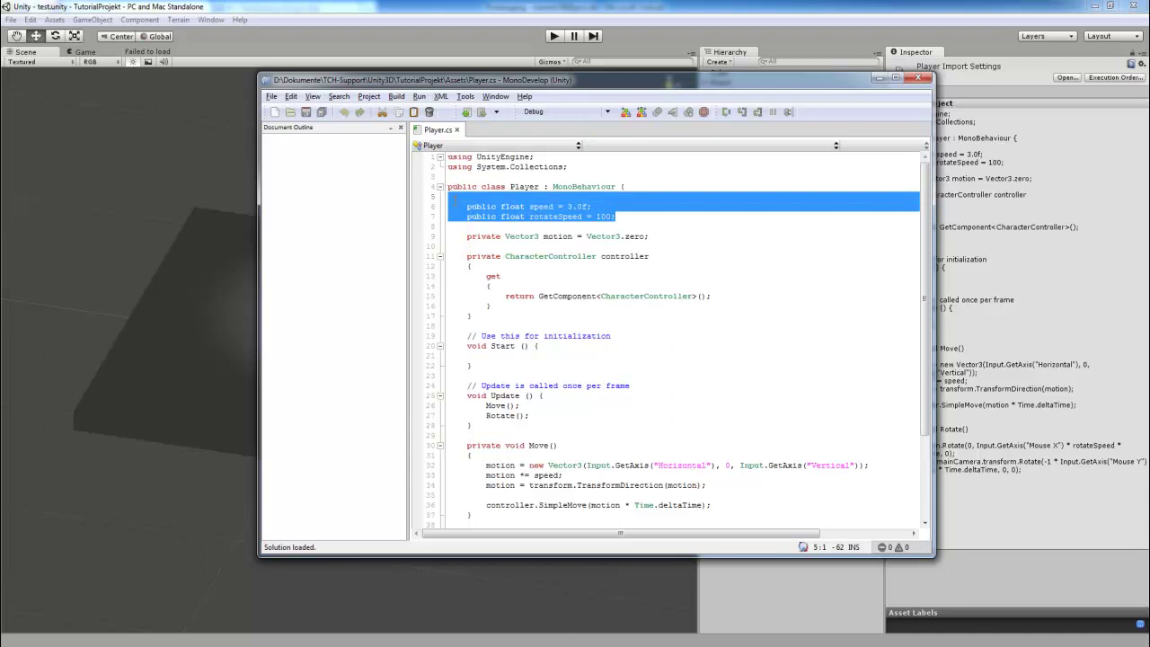
{"action": "mouse_move", "coordinate": [432, 86]}
{"action": "left_mouse_down"}
{"action": "mouse_move", "coordinate": [667, 89]}
{"action": "mouse_move", "coordinate": [445, 75]}
{"action": "left_mouse_up"}
{"action": "left_click", "coordinate": [539, 226]}
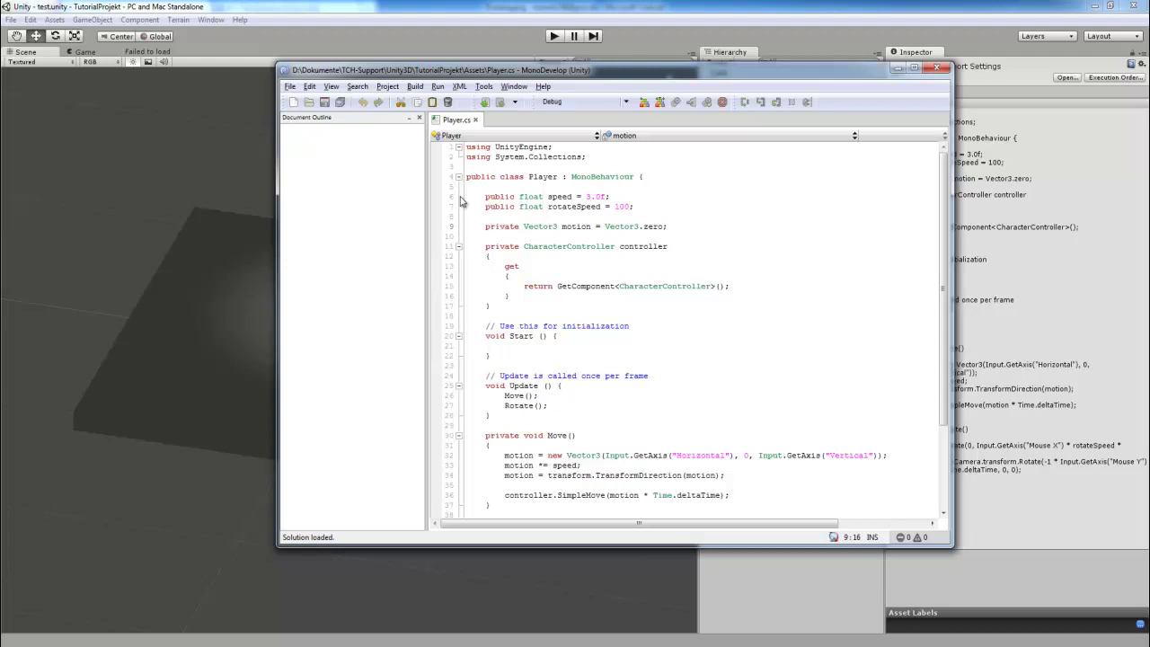
Step: Add 'public float health = 100;' on a new line below rotateSpeed and save the script
{"action": "left_click", "coordinate": [500, 217]}
{"action": "key", "text": "Return"}
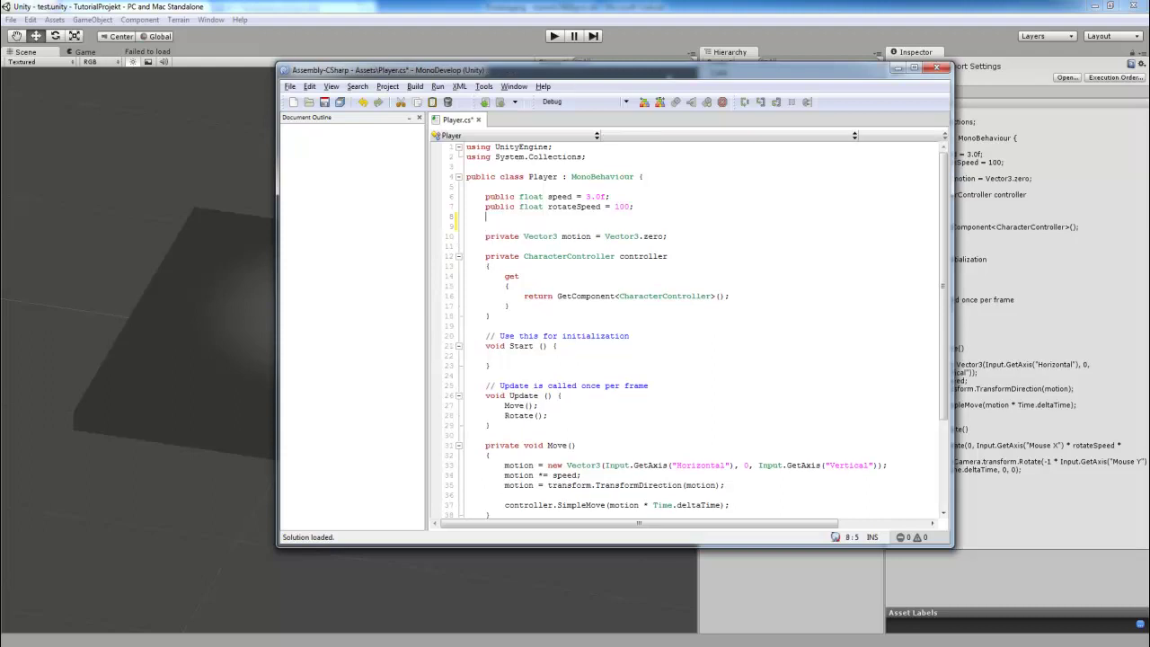
{"action": "type", "text": "public"}
{"action": "type", "text": " float "}
{"action": "type", "text": "health "}
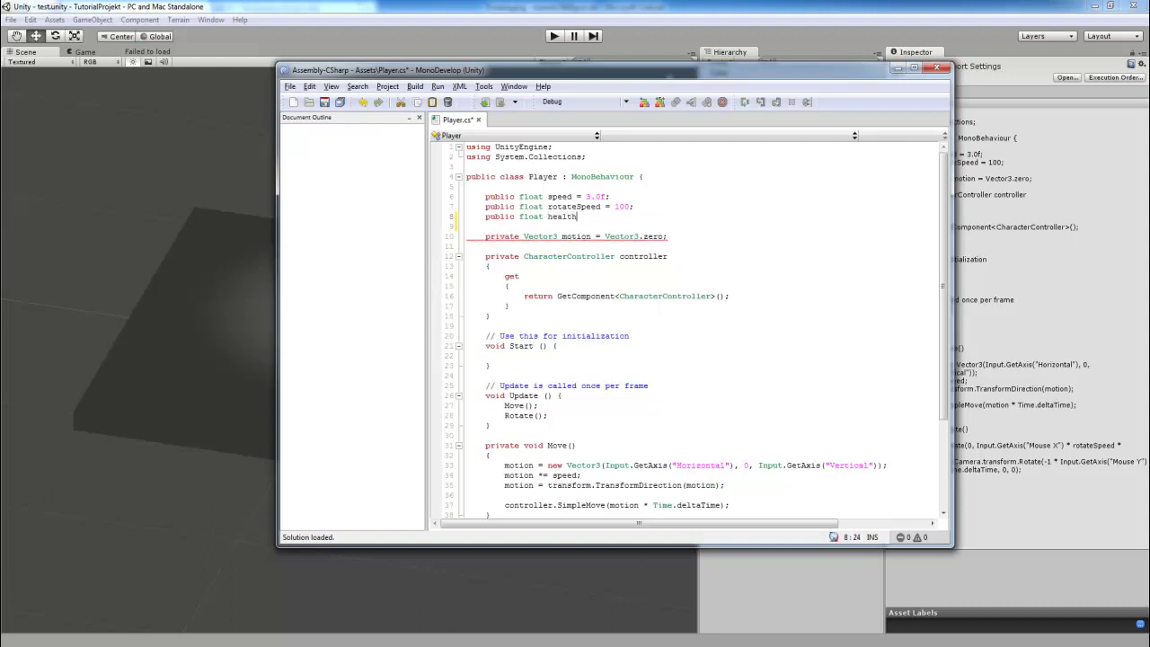
{"action": "type", "text": "= 100;"}
{"action": "left_click", "coordinate": [340, 103]}
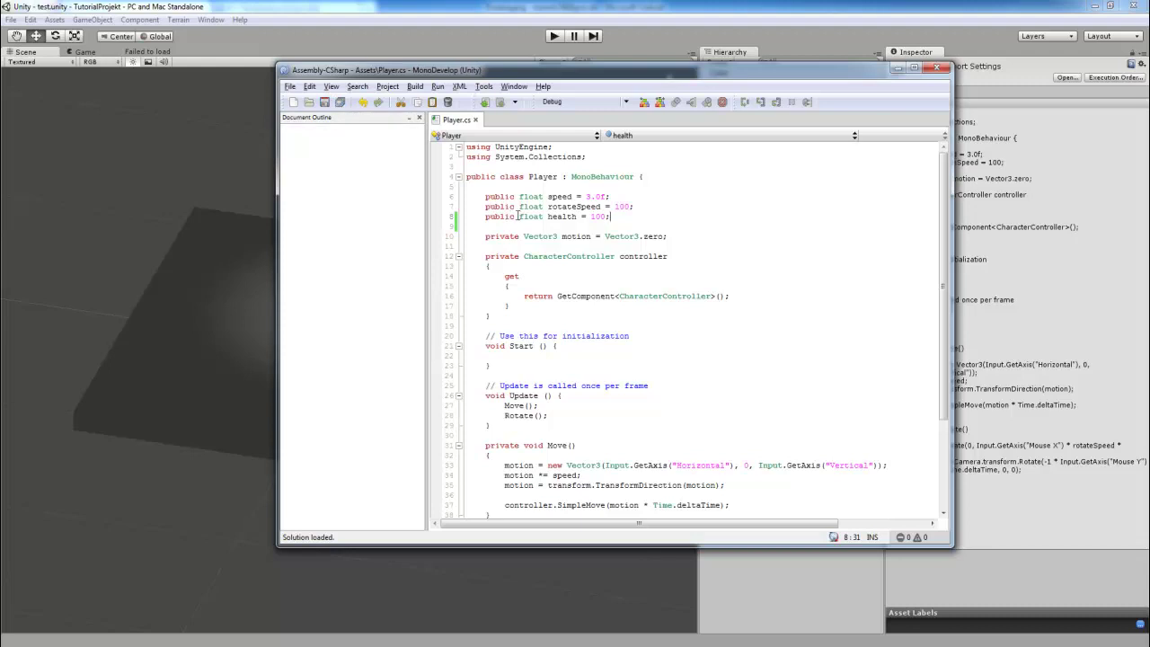
{"action": "mouse_move", "coordinate": [611, 219]}
{"action": "left_mouse_down"}
{"action": "mouse_move", "coordinate": [487, 219]}
{"action": "mouse_move", "coordinate": [611, 219]}
{"action": "left_mouse_up"}
{"action": "left_click", "coordinate": [487, 220]}
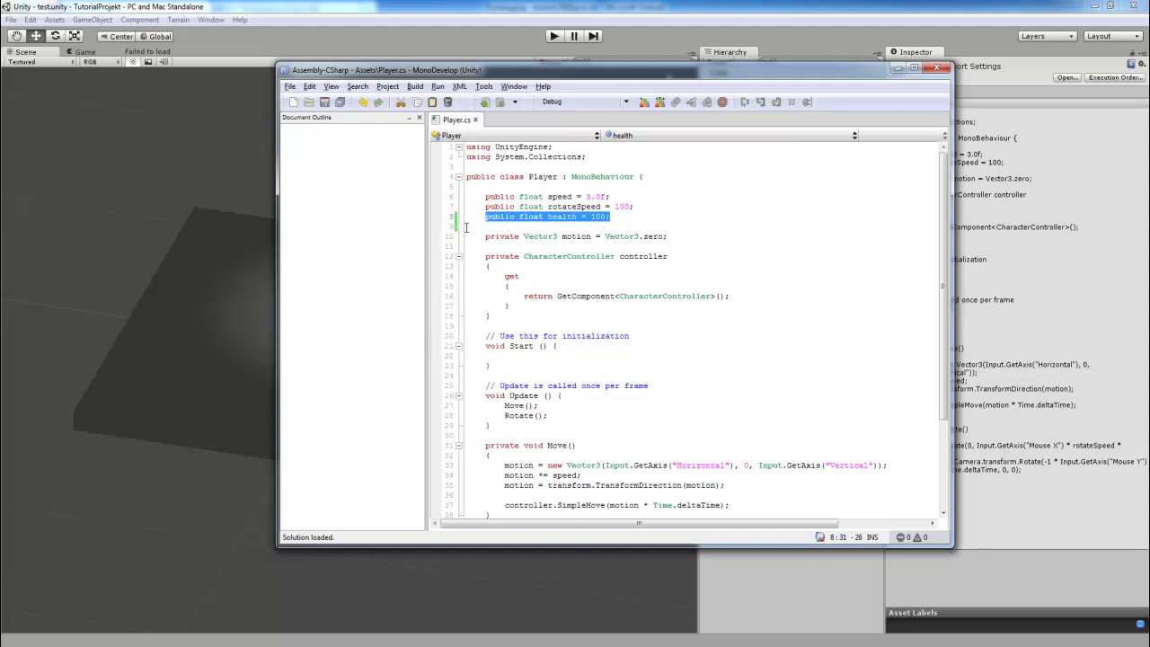
Step: Change the field to 'public static float health = 100' and insert a blank line above it
{"action": "left_click_drag", "start_coordinate": [500, 176], "coordinate": [570, 174]}
{"action": "left_click", "coordinate": [570, 174]}
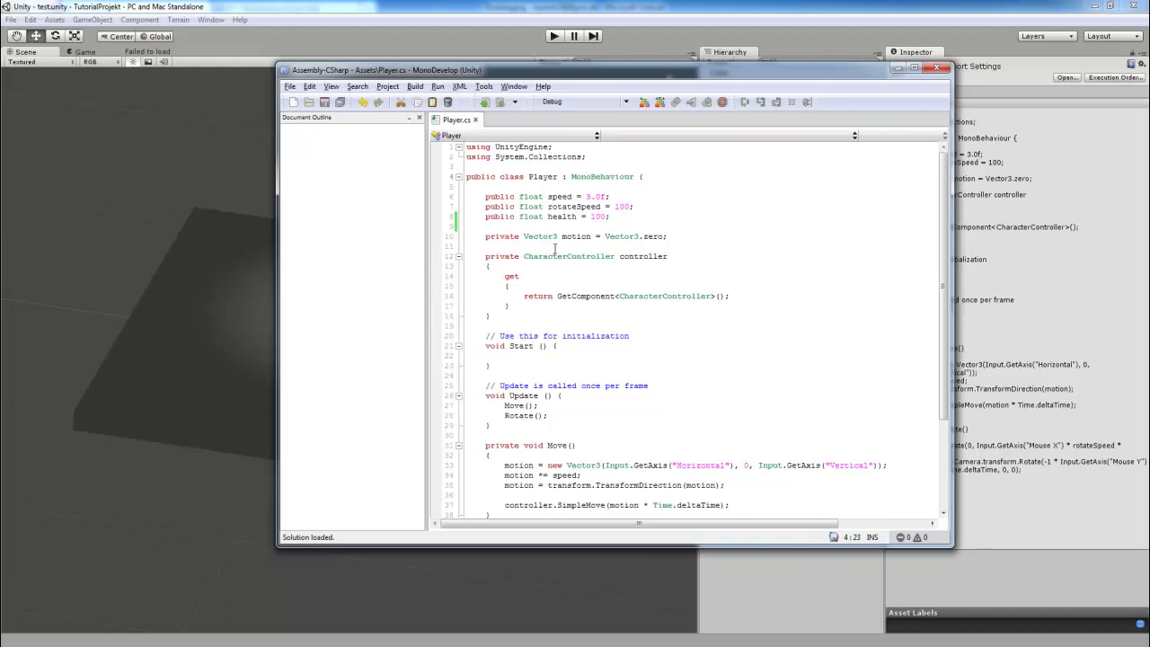
{"action": "left_click_drag", "start_coordinate": [534, 216], "coordinate": [585, 216]}
{"action": "left_click", "coordinate": [585, 216]}
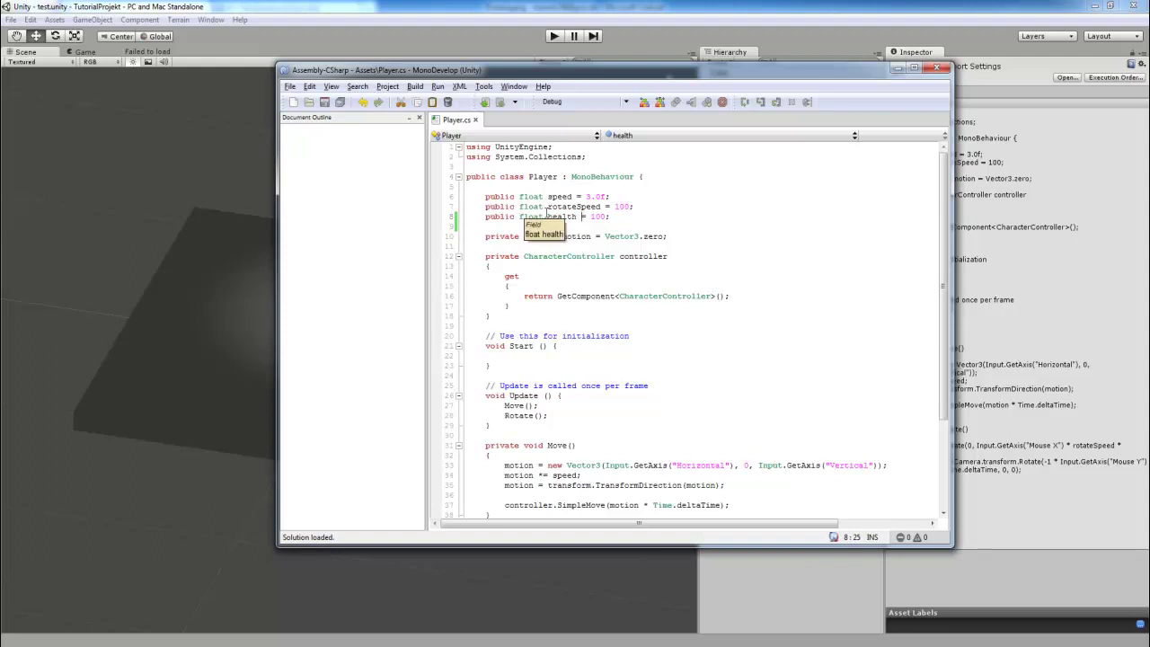
{"action": "left_click", "coordinate": [546, 217]}
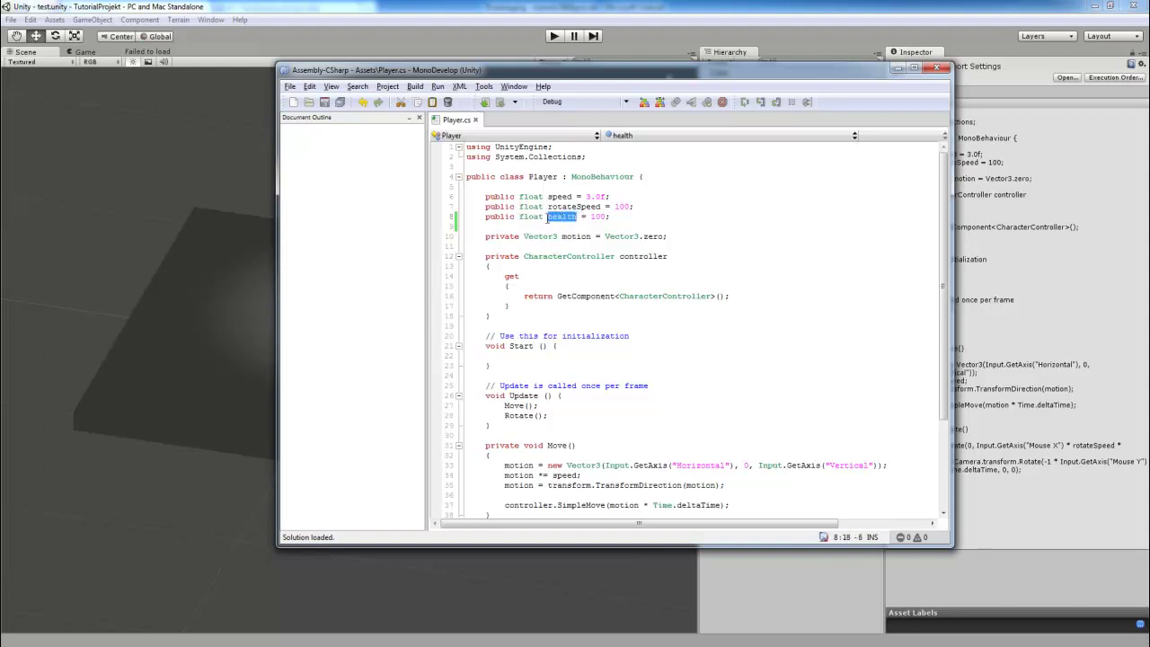
{"action": "left_click", "coordinate": [514, 217]}
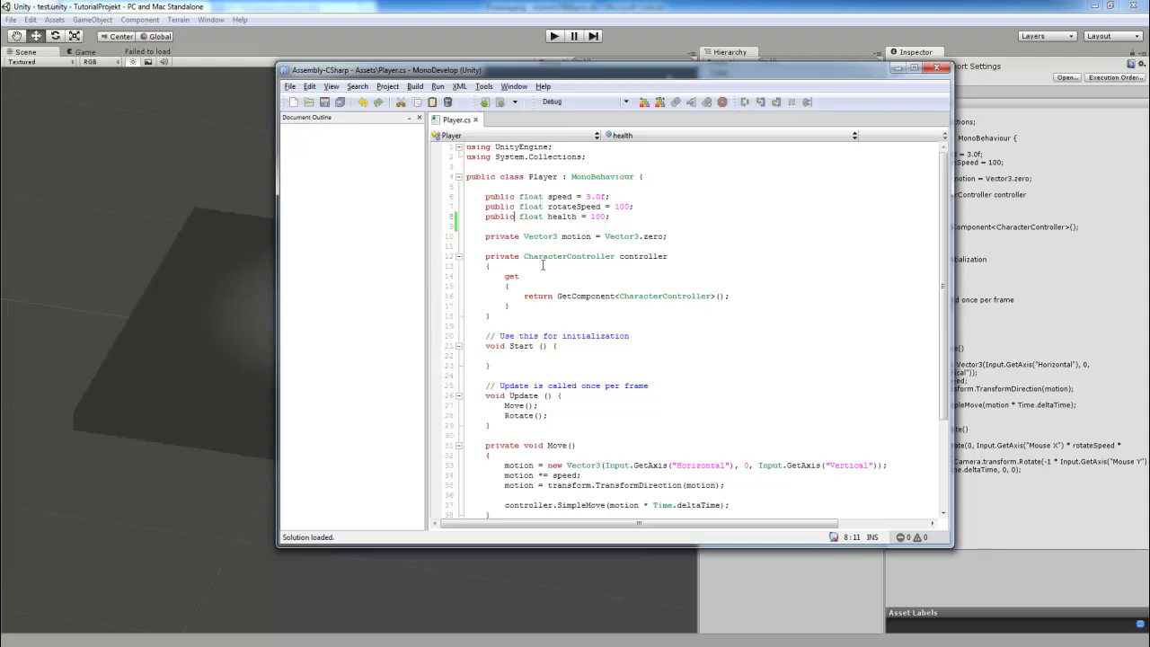
{"action": "type", "text": "stati"}
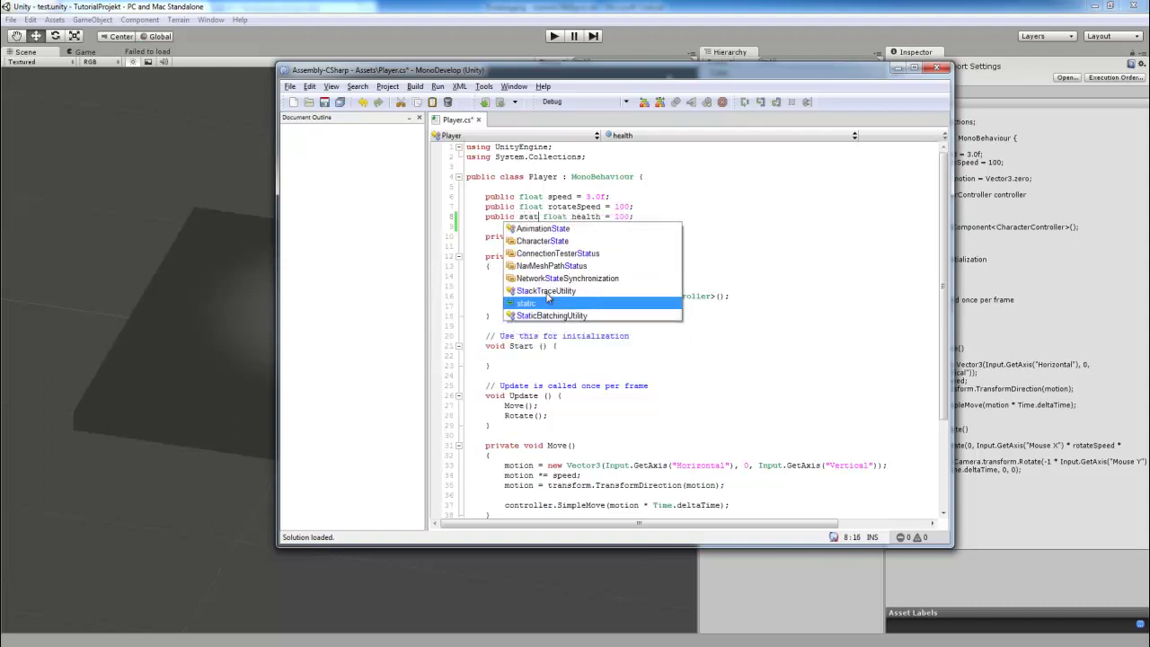
{"action": "key", "text": "Return"}
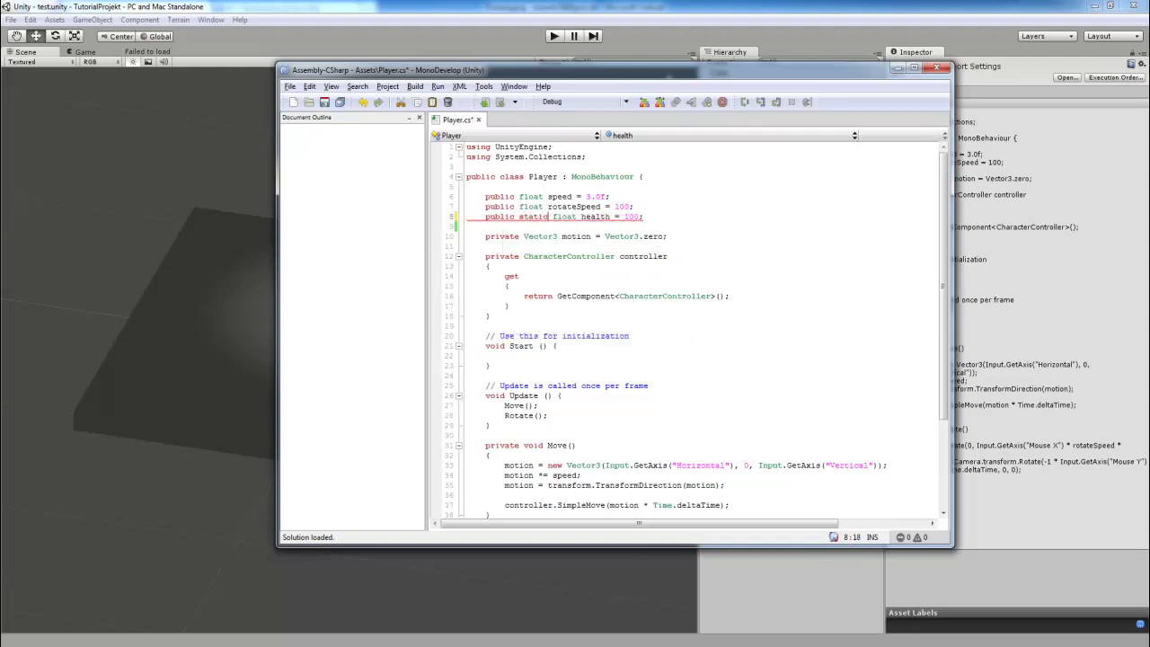
{"action": "left_click", "coordinate": [490, 218]}
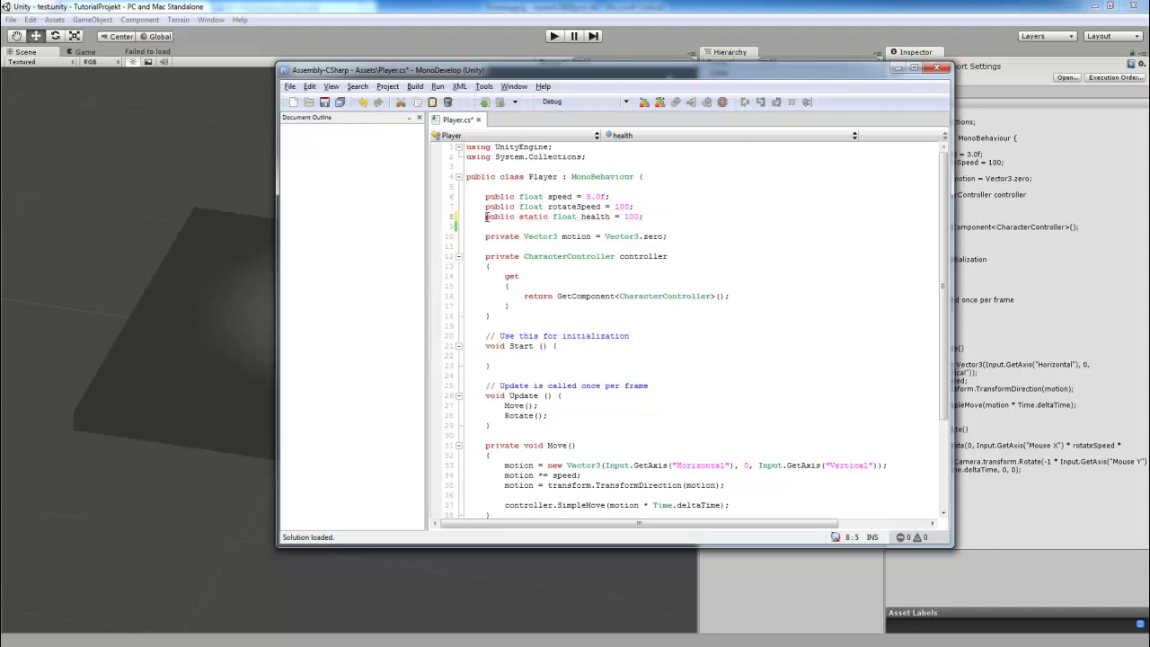
{"action": "key", "text": "Return"}
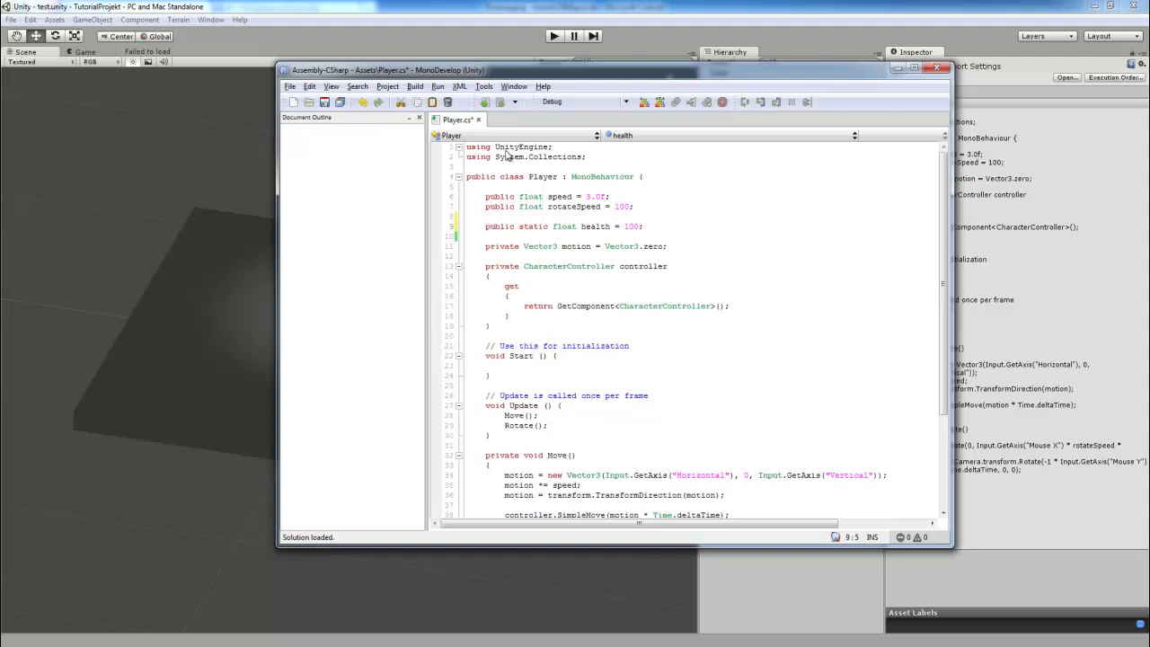
Step: Save Player.cs and select the Player object in Unity to inspect its script fields
{"action": "left_click", "coordinate": [342, 102]}
{"action": "left_click", "coordinate": [110, 209]}
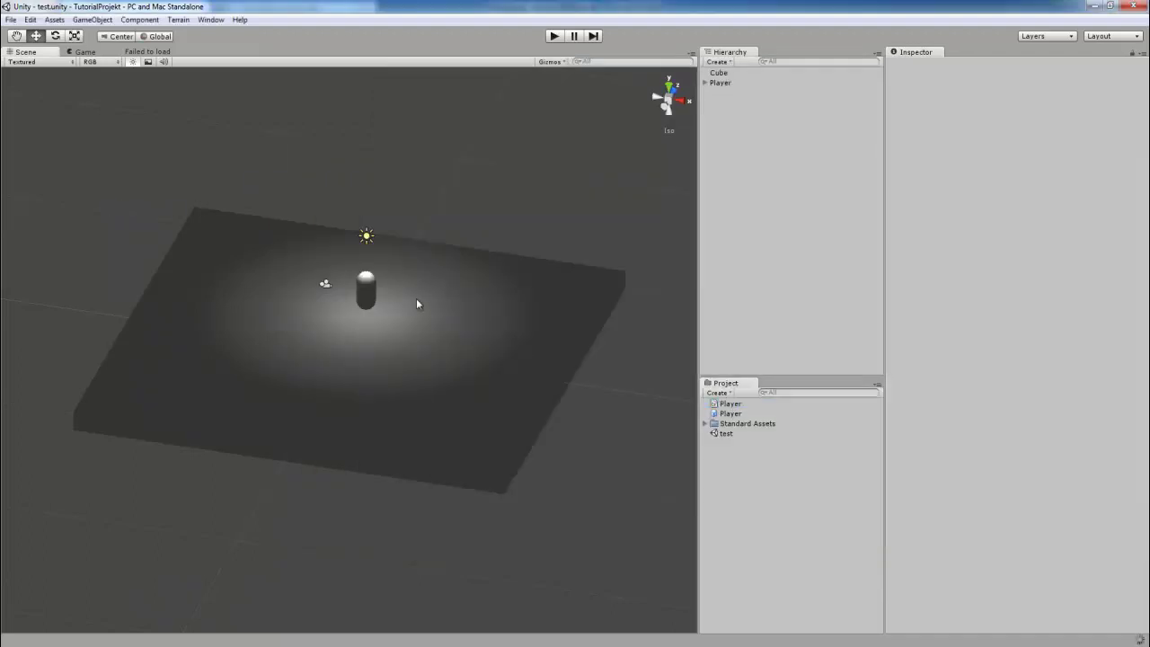
{"action": "left_click", "coordinate": [365, 290]}
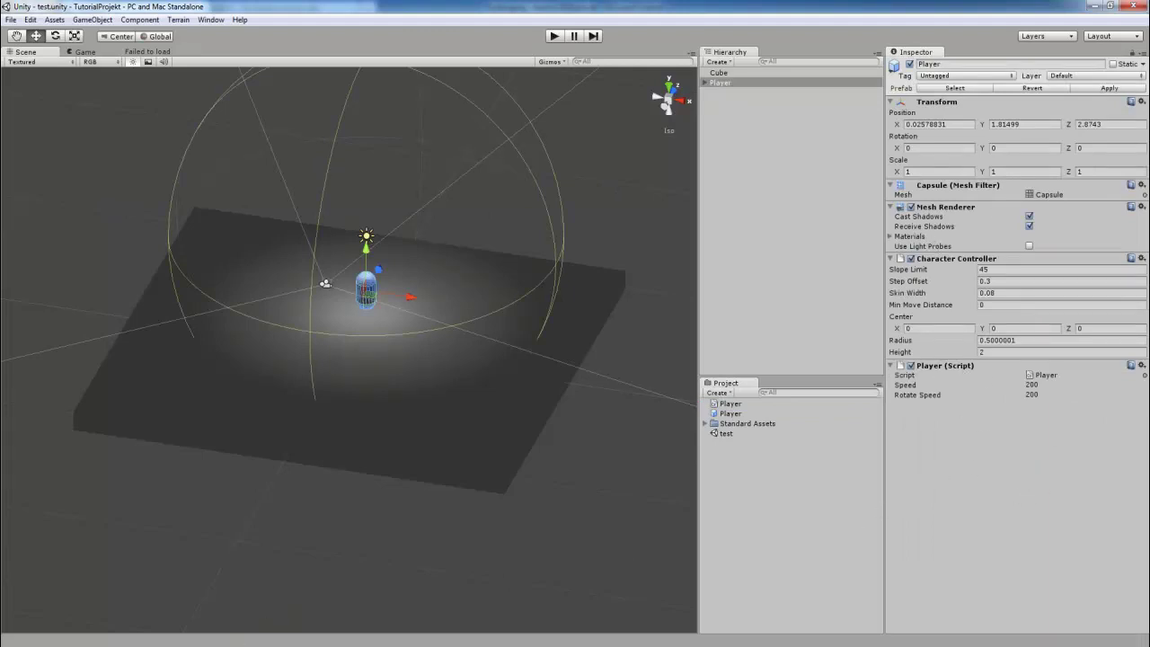
Step: Delete 'static' from the health line, save, and reselect Player in Unity
{"action": "key", "text": "alt+Tab"}
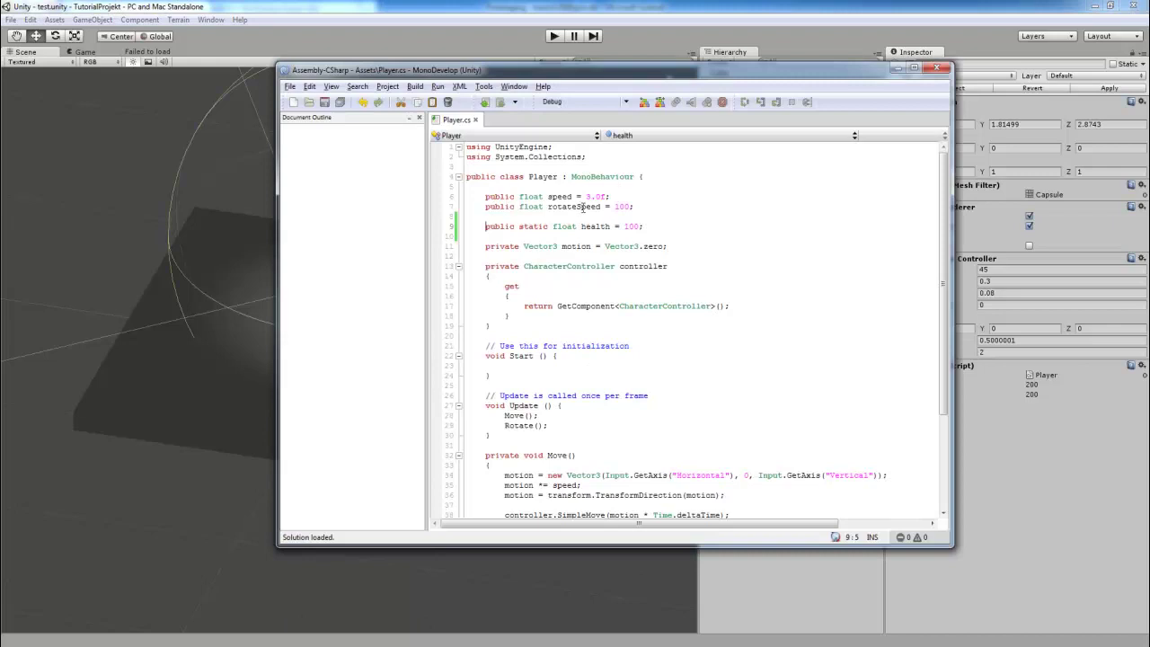
{"action": "left_click_drag", "start_coordinate": [552, 229], "coordinate": [519, 229]}
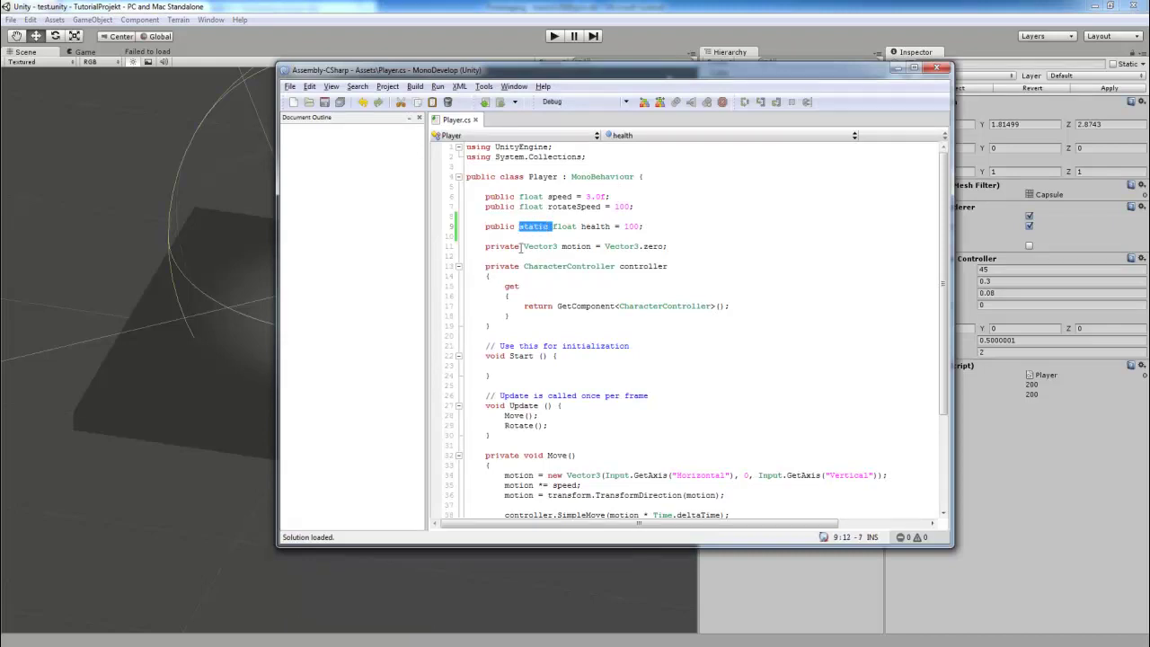
{"action": "key", "text": "Delete"}
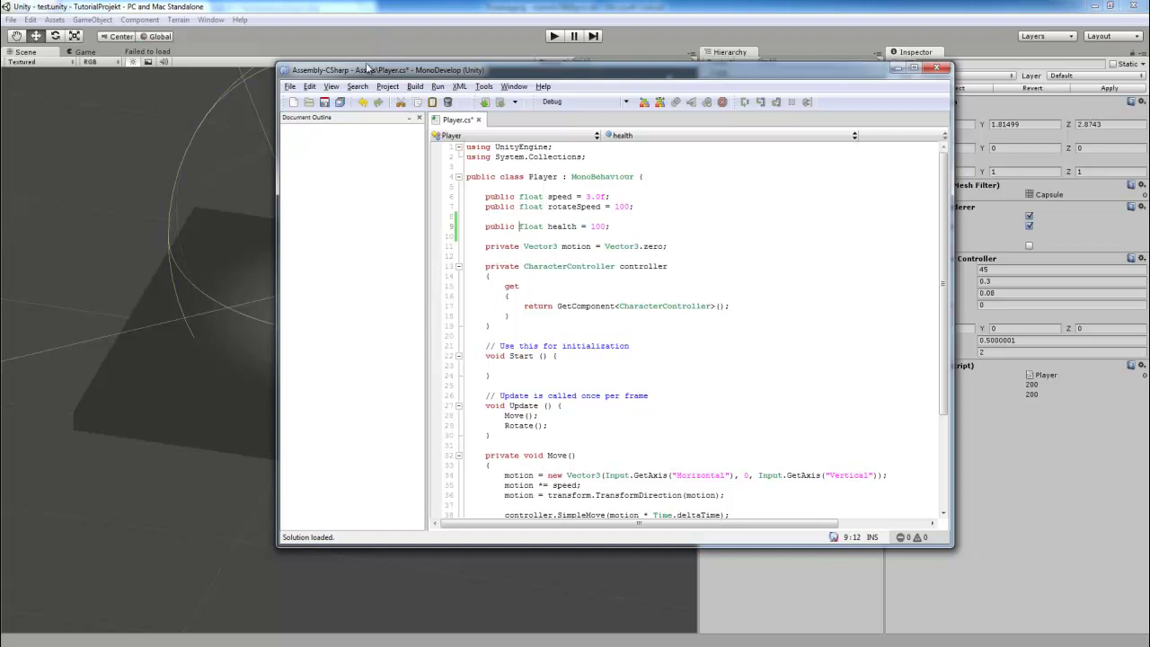
{"action": "left_click", "coordinate": [341, 103]}
{"action": "left_click", "coordinate": [26, 159]}
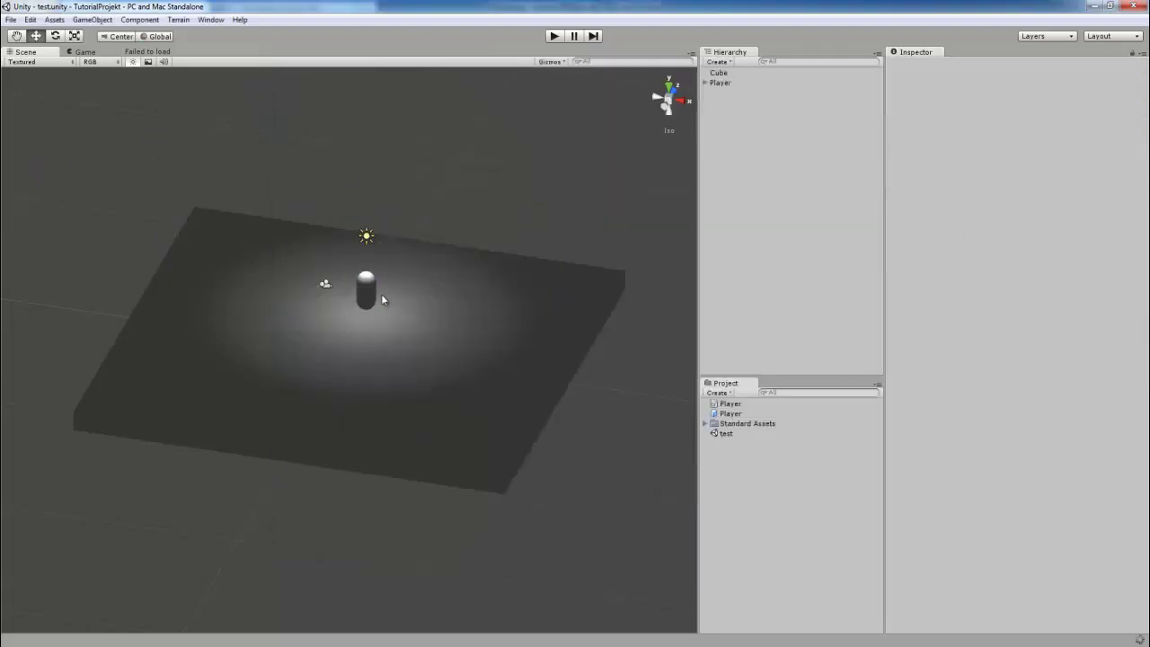
{"action": "left_click", "coordinate": [378, 293]}
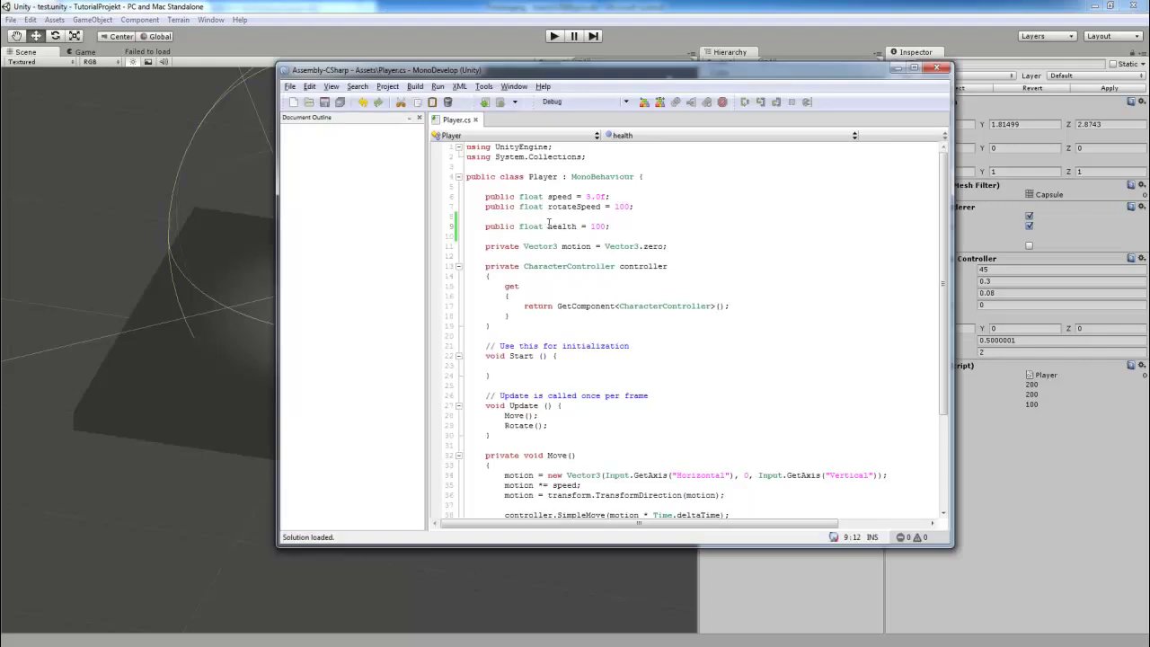
Step: Delete the blank line so health sits directly under rotateSpeed, and save Player.cs
{"action": "left_click_drag", "start_coordinate": [537, 218], "coordinate": [653, 208]}
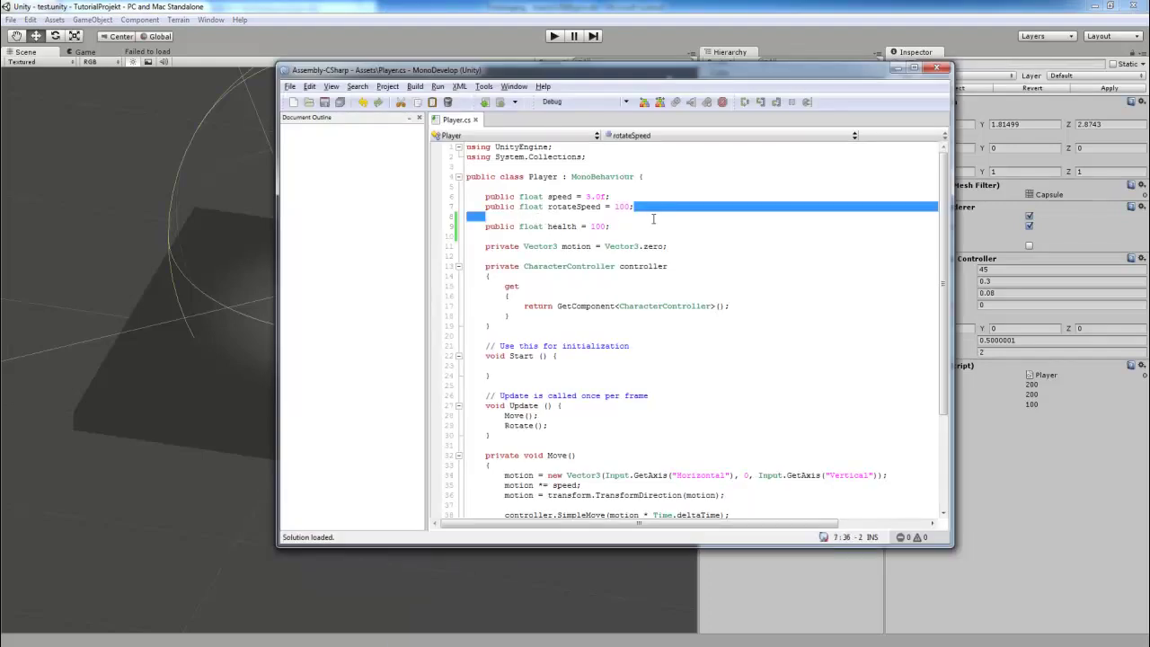
{"action": "key", "text": "Delete"}
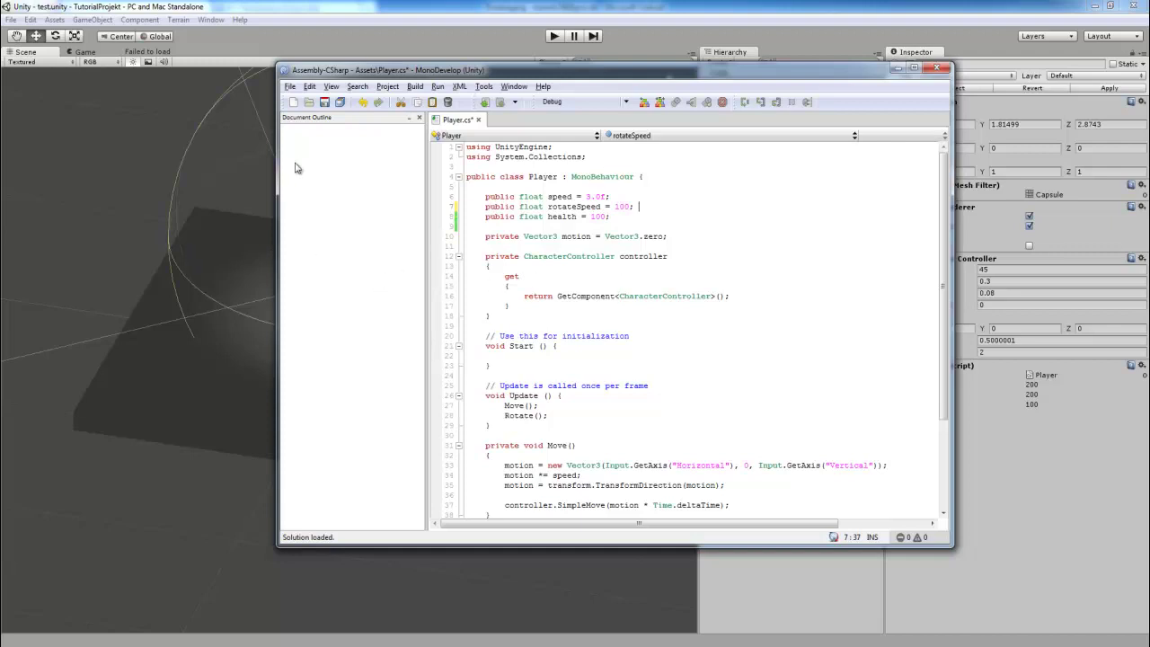
{"action": "left_click", "coordinate": [339, 104]}
{"action": "left_click", "coordinate": [576, 355]}
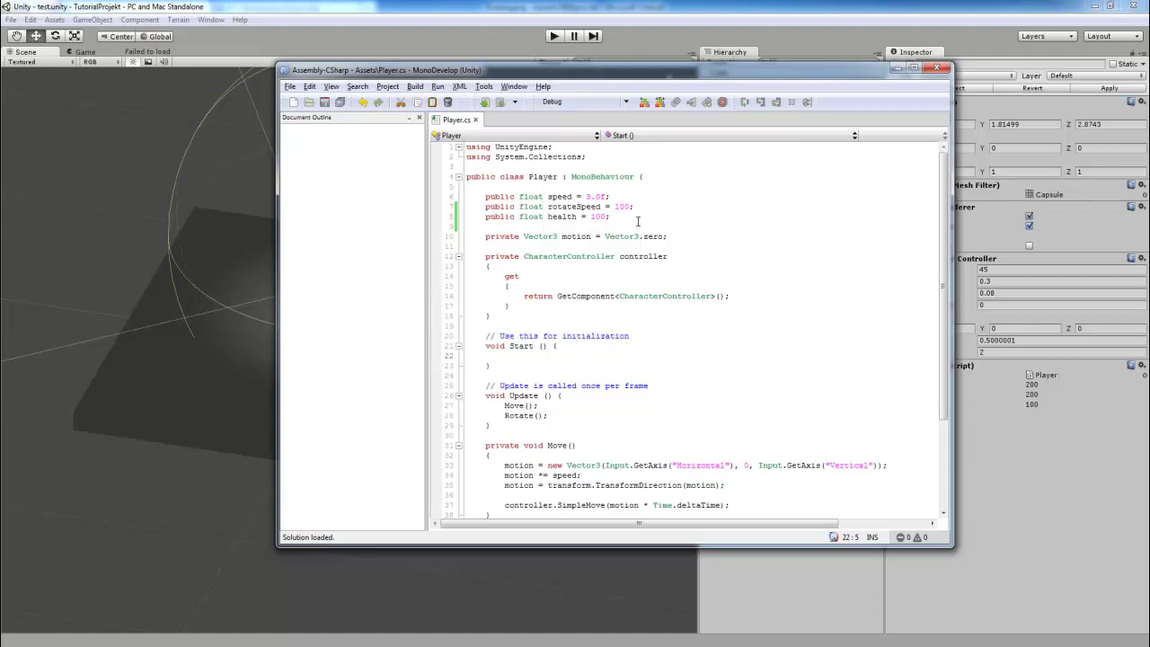
{"action": "left_click", "coordinate": [638, 221]}
Step: Add 'public float debugDamage = 10' on a new line below health and save
{"action": "key", "text": "Return"}
{"action": "type", "text": "pu"}
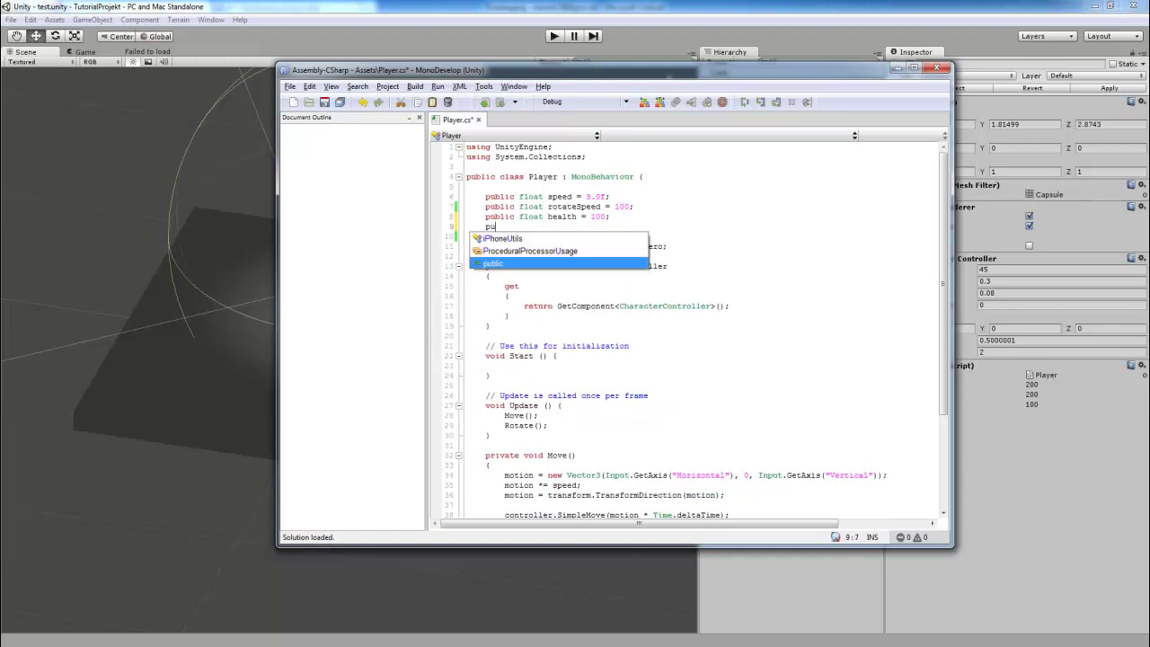
{"action": "type", "text": "blic float "}
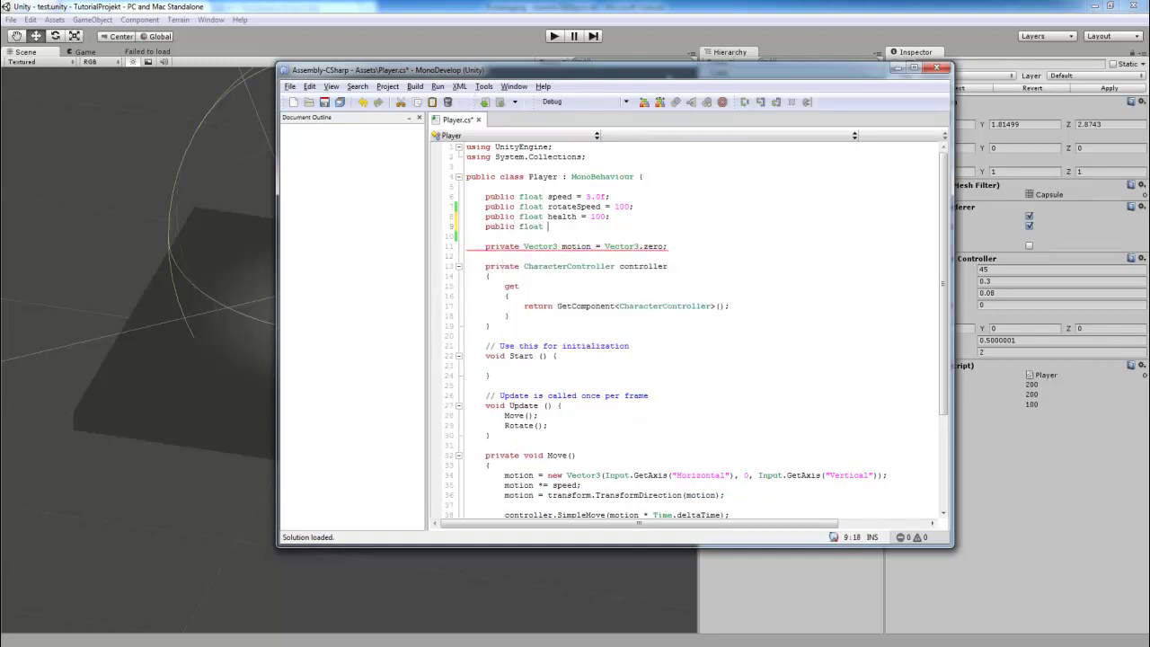
{"action": "type", "text": "debugDamage = "}
{"action": "type", "text": "10;"}
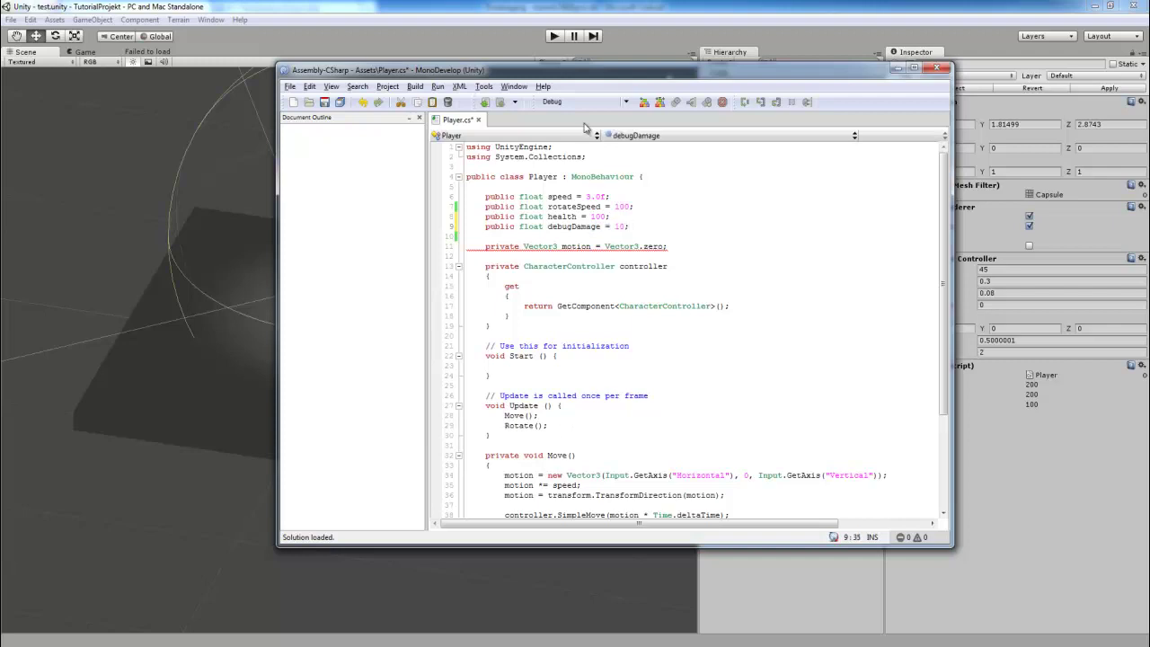
{"action": "left_click", "coordinate": [340, 102]}
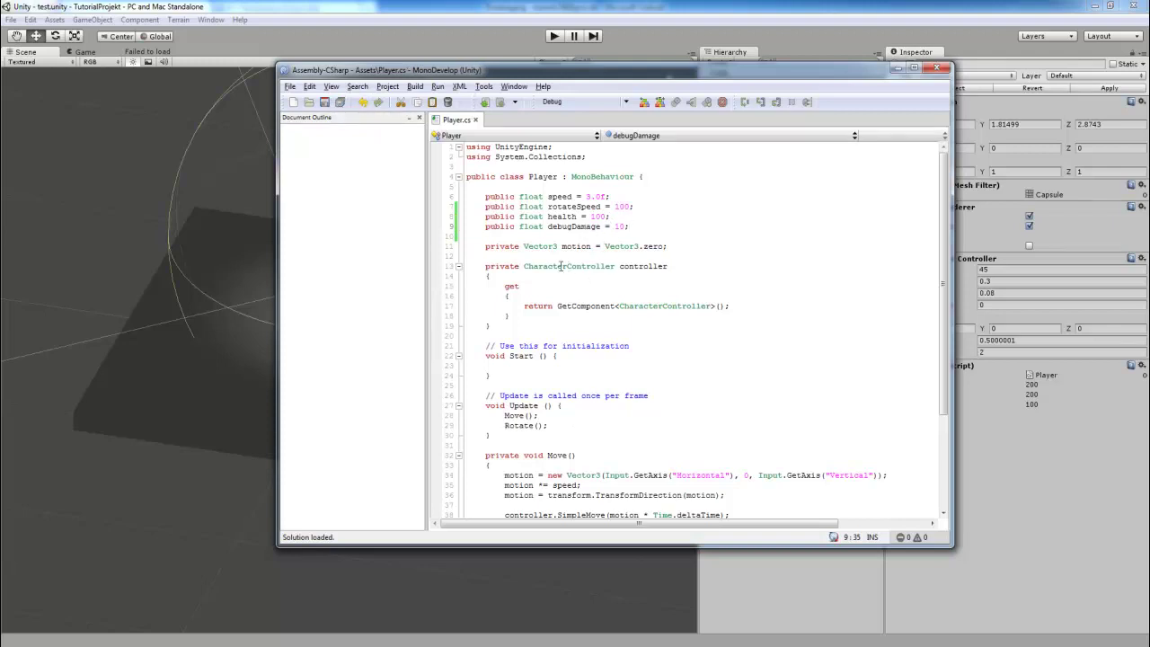
{"action": "left_click_drag", "start_coordinate": [544, 226], "coordinate": [518, 227]}
{"action": "left_click", "coordinate": [531, 222]}
{"action": "double_click", "coordinate": [530, 222]}
{"action": "left_click_drag", "start_coordinate": [545, 217], "coordinate": [521, 217]}
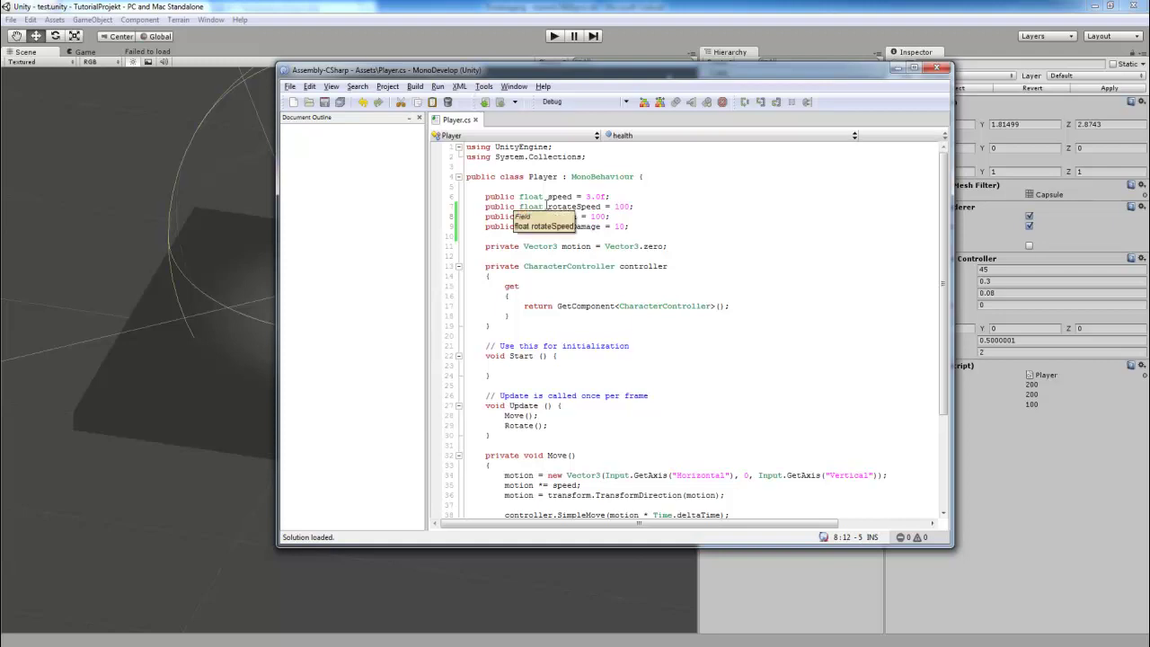
{"action": "left_click", "coordinate": [590, 216]}
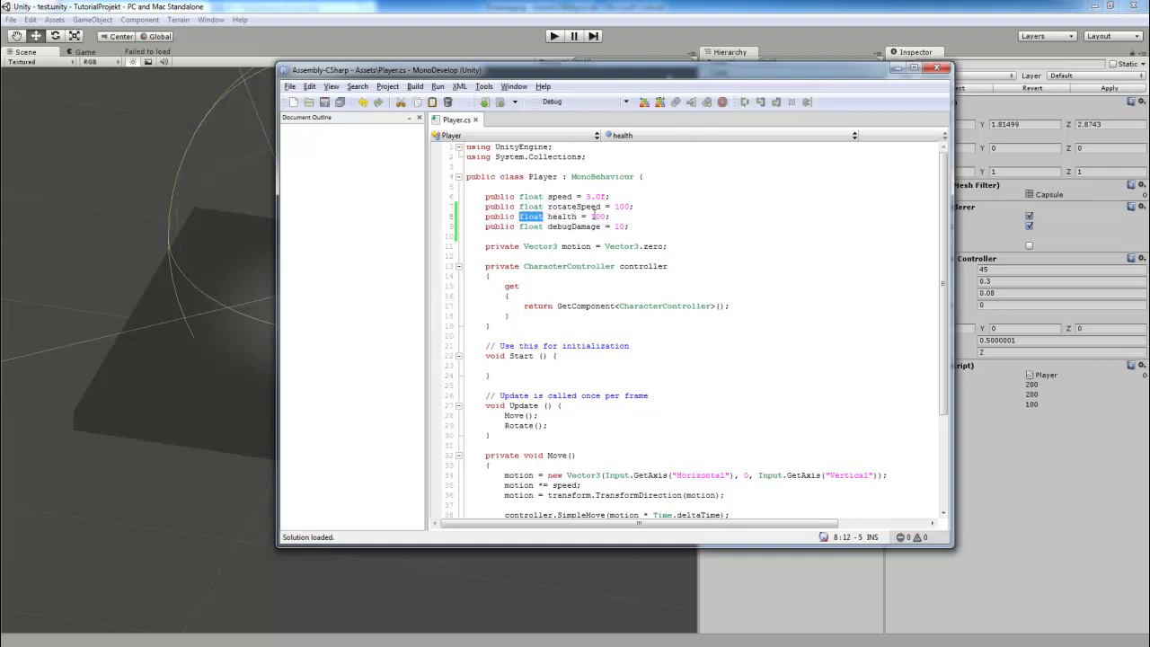
{"action": "left_click_drag", "start_coordinate": [591, 216], "coordinate": [601, 216]}
{"action": "left_click", "coordinate": [605, 215]}
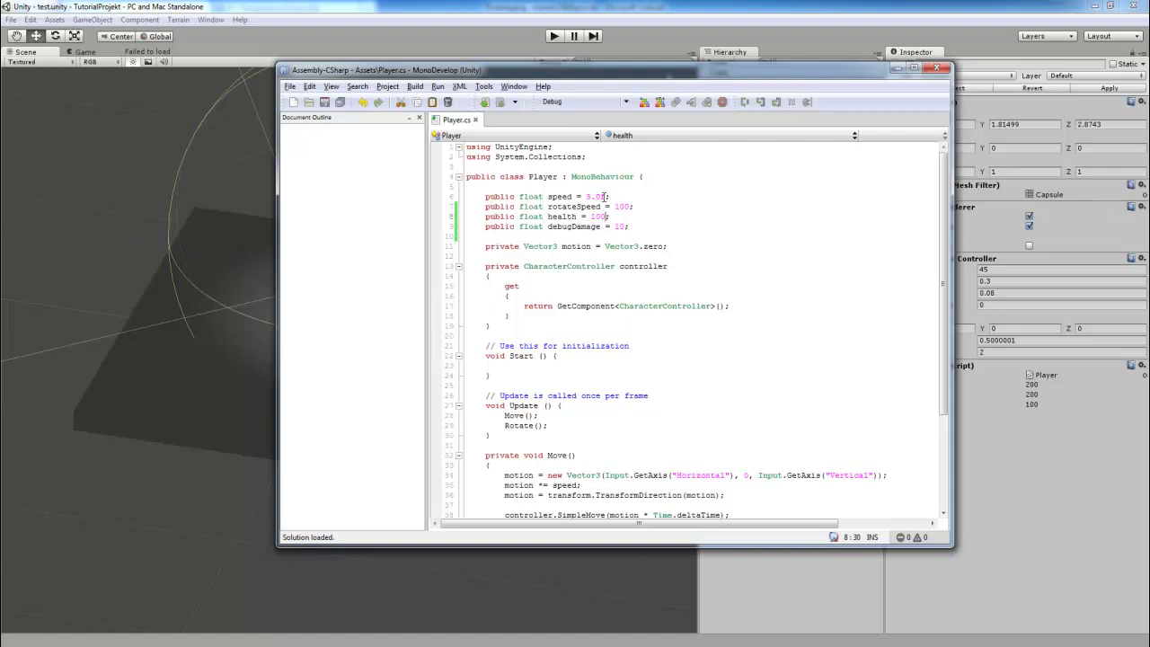
{"action": "scroll", "coordinate": [657, 239], "scroll_direction": "down", "scroll_amount": 2}
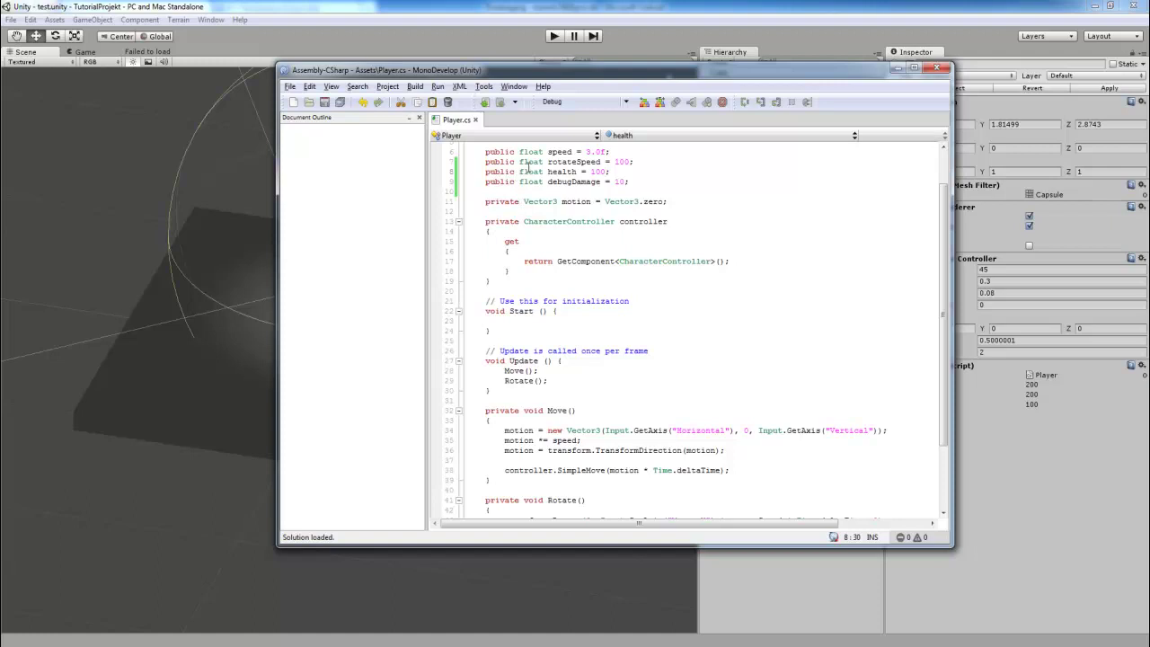
{"action": "scroll", "coordinate": [541, 180], "scroll_direction": "down", "scroll_amount": 2}
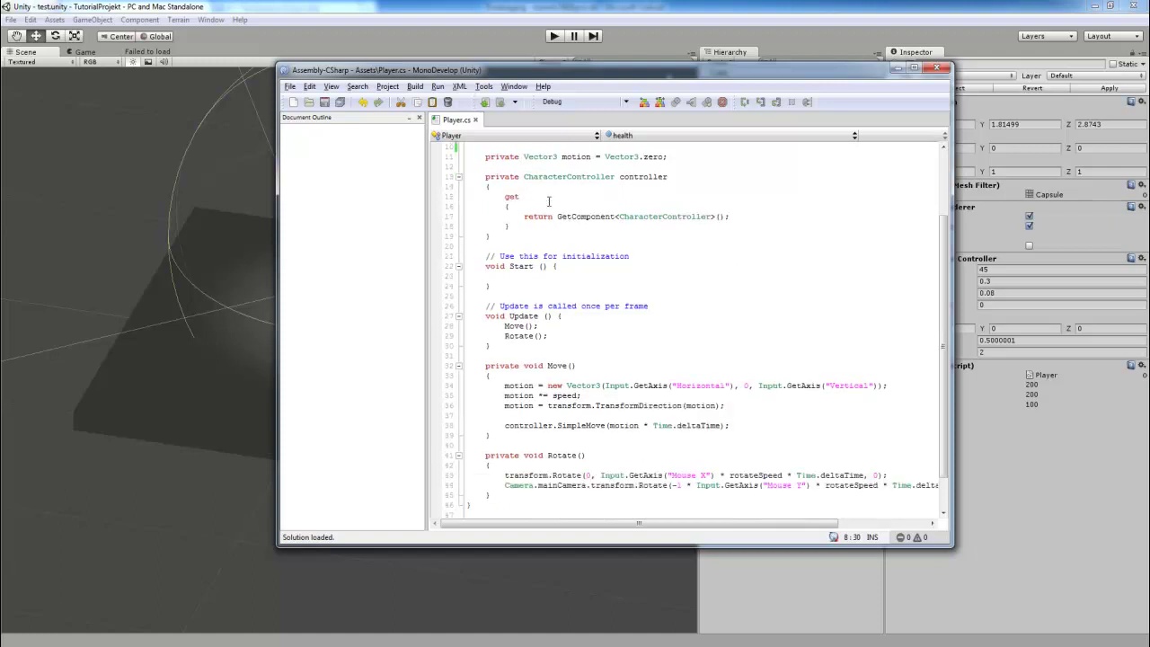
{"action": "left_click", "coordinate": [503, 307]}
{"action": "left_click", "coordinate": [548, 337]}
Step: Write an empty 'private void Debug() { }' method below Rotate()
{"action": "scroll", "coordinate": [551, 327], "scroll_direction": "down", "scroll_amount": 2}
{"action": "left_click", "coordinate": [493, 453]}
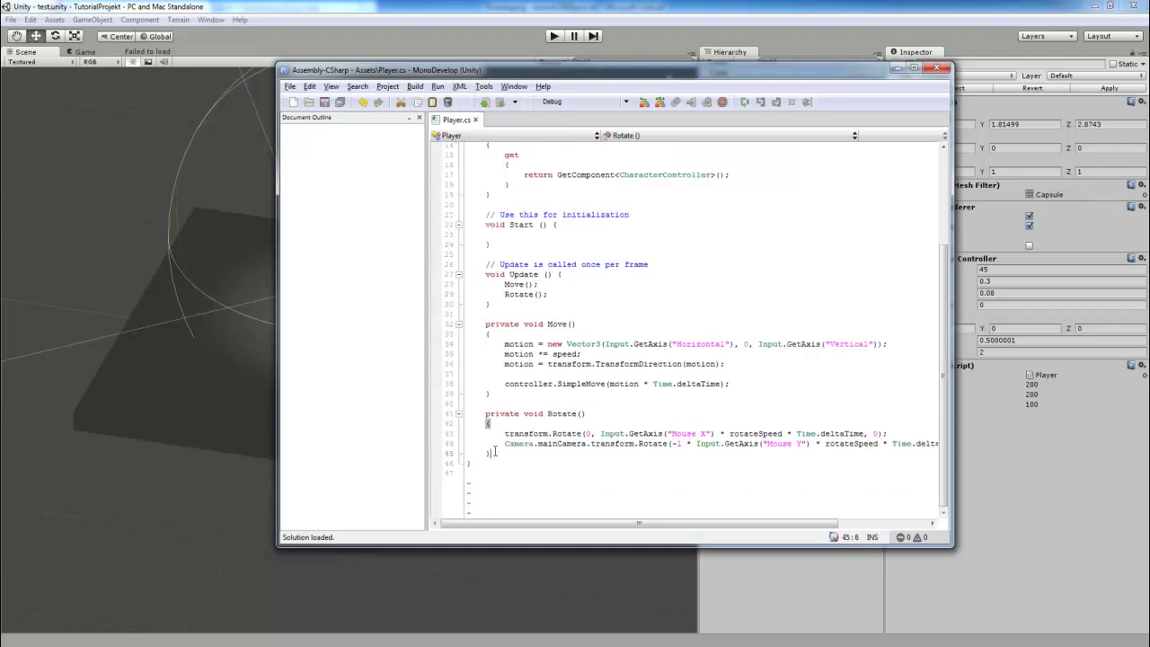
{"action": "key", "text": "Return"}
{"action": "key", "text": "Return"}
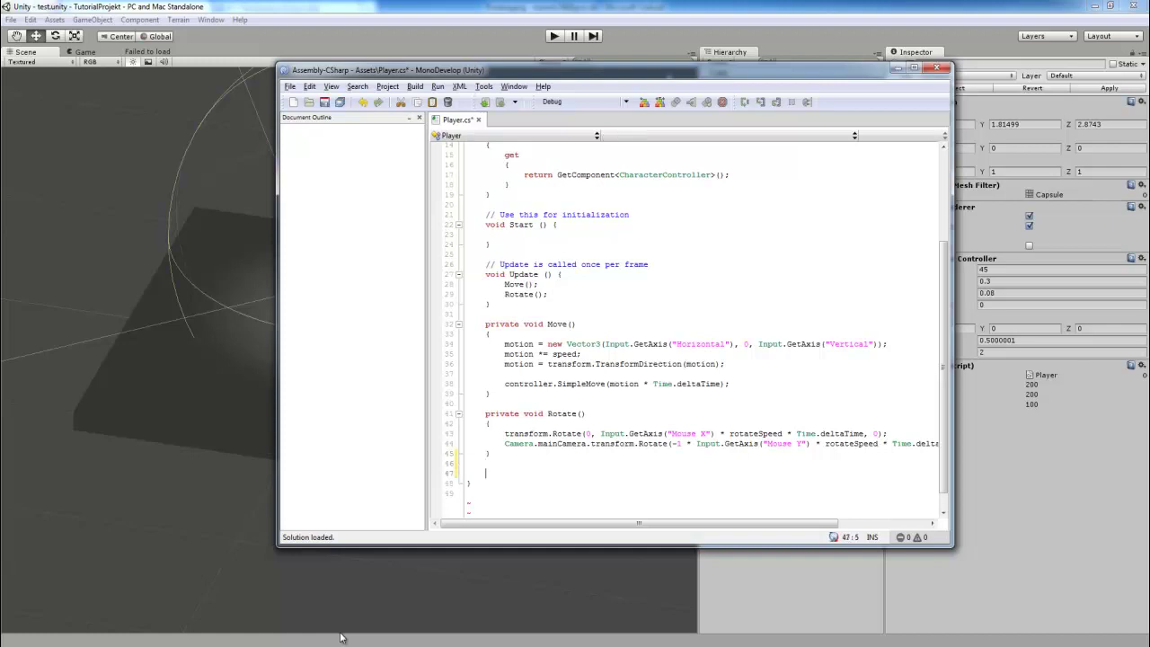
{"action": "type", "text": "private "}
{"action": "type", "text": "void "}
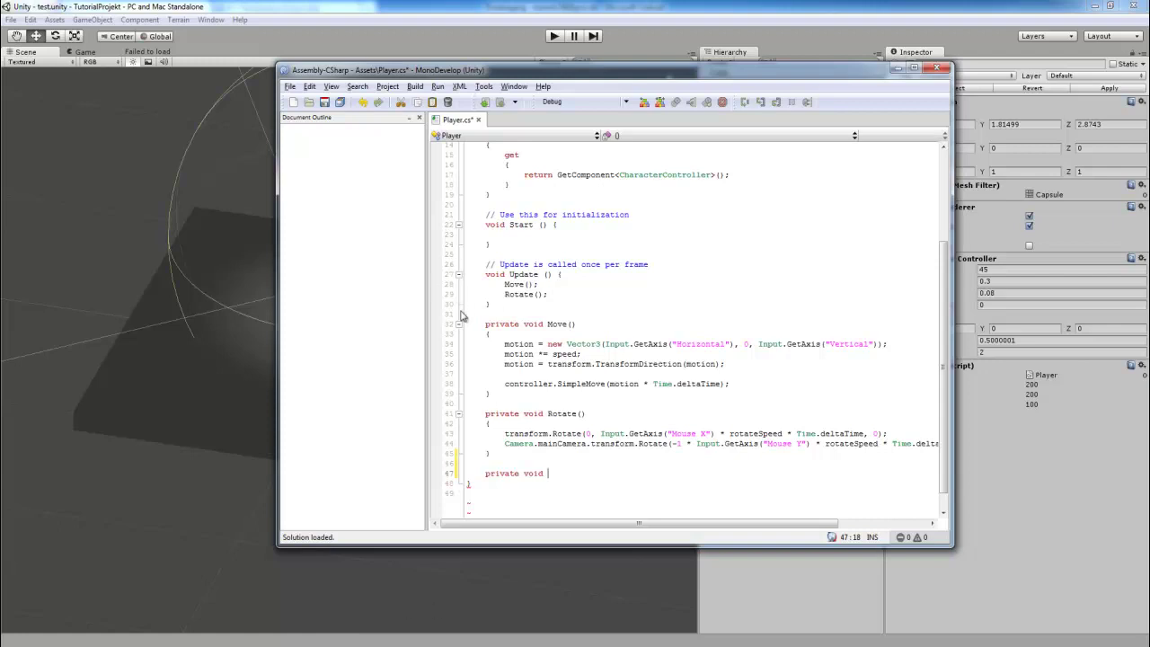
{"action": "type", "text": "Debug()"}
{"action": "key", "text": "Return"}
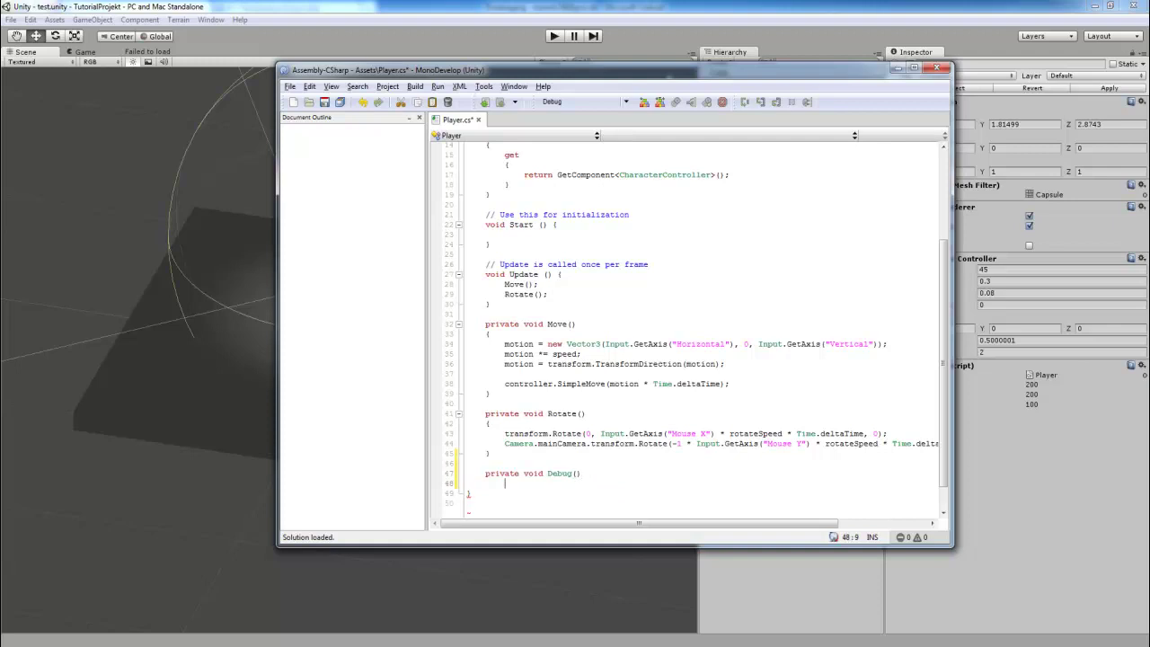
{"action": "type", "text": "{"}
{"action": "key", "text": "Return"}
{"action": "type", "text": "}"}
Step: Comment out the Debug() method with /* */ and add a new line in Update after Rotate()
{"action": "left_click", "coordinate": [569, 472]}
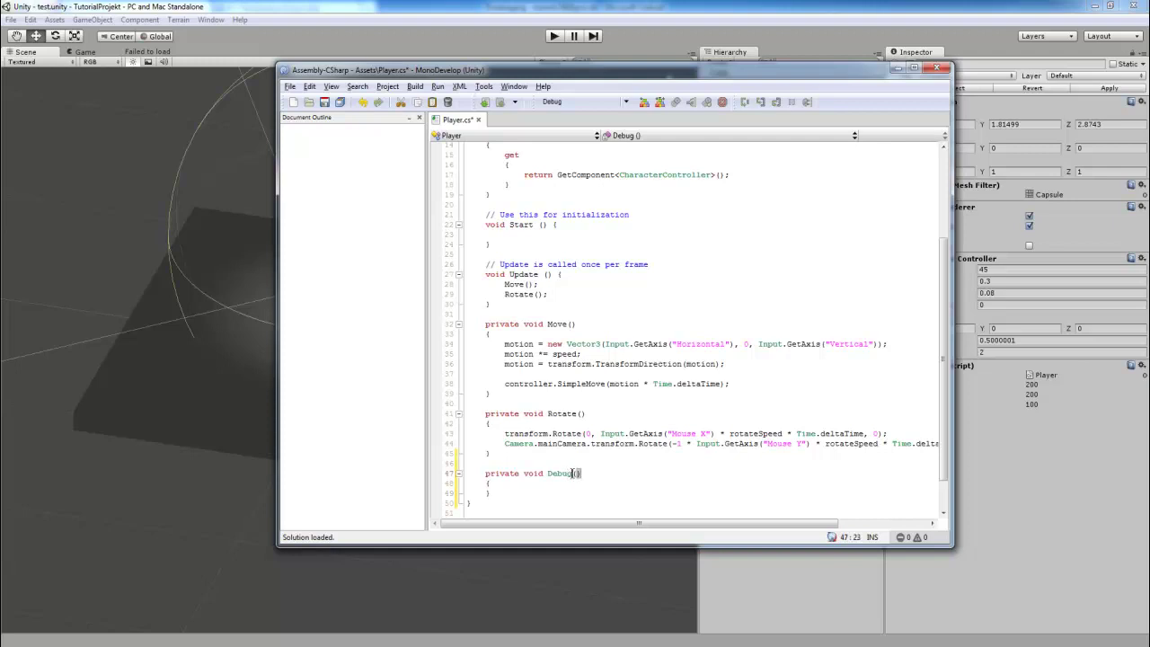
{"action": "left_click_drag", "start_coordinate": [571, 473], "coordinate": [549, 477]}
{"action": "left_click", "coordinate": [573, 473]}
{"action": "key", "text": "Home"}
{"action": "type", "text": "/*"}
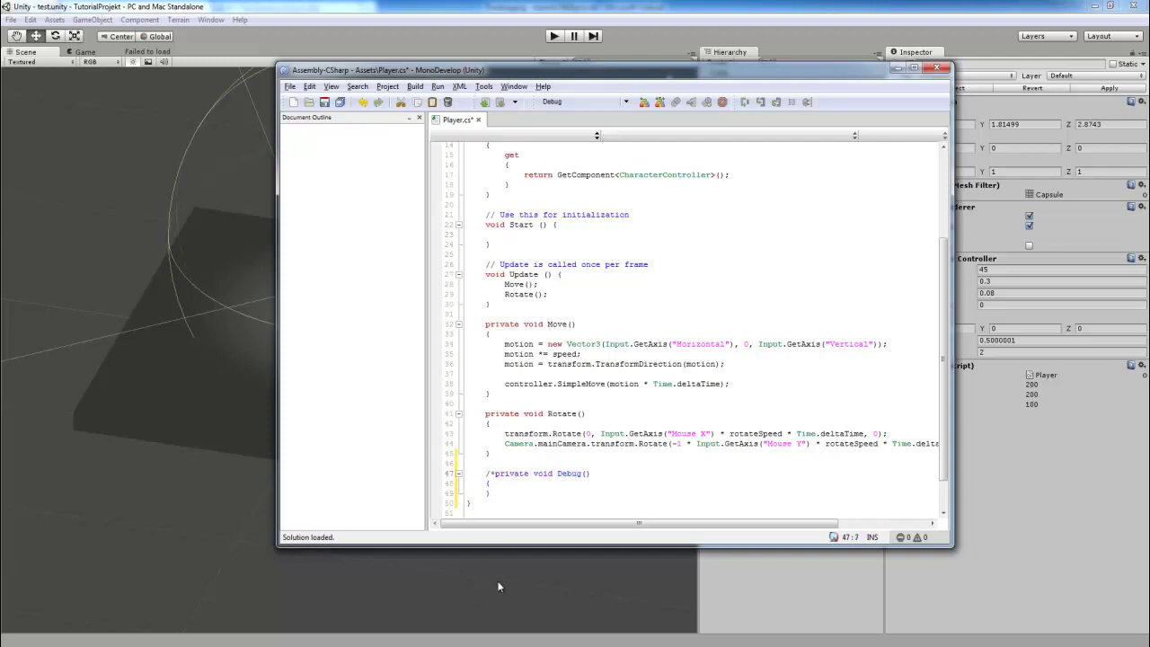
{"action": "left_click", "coordinate": [497, 497]}
{"action": "type", "text": "*/"}
{"action": "left_click", "coordinate": [552, 295]}
{"action": "key", "text": "Return"}
{"action": "type", "text": "Player pl"}
{"action": "key", "text": "BackSpace"}
{"action": "type", "text": "= "}
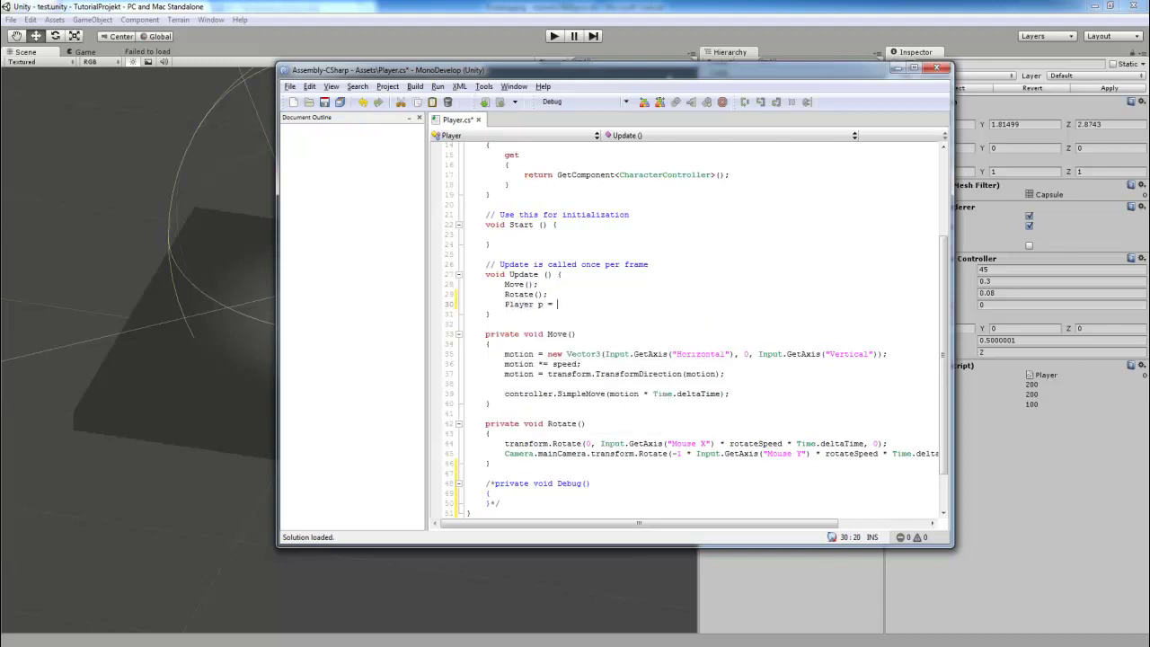
{"action": "type", "text": "new Player"}
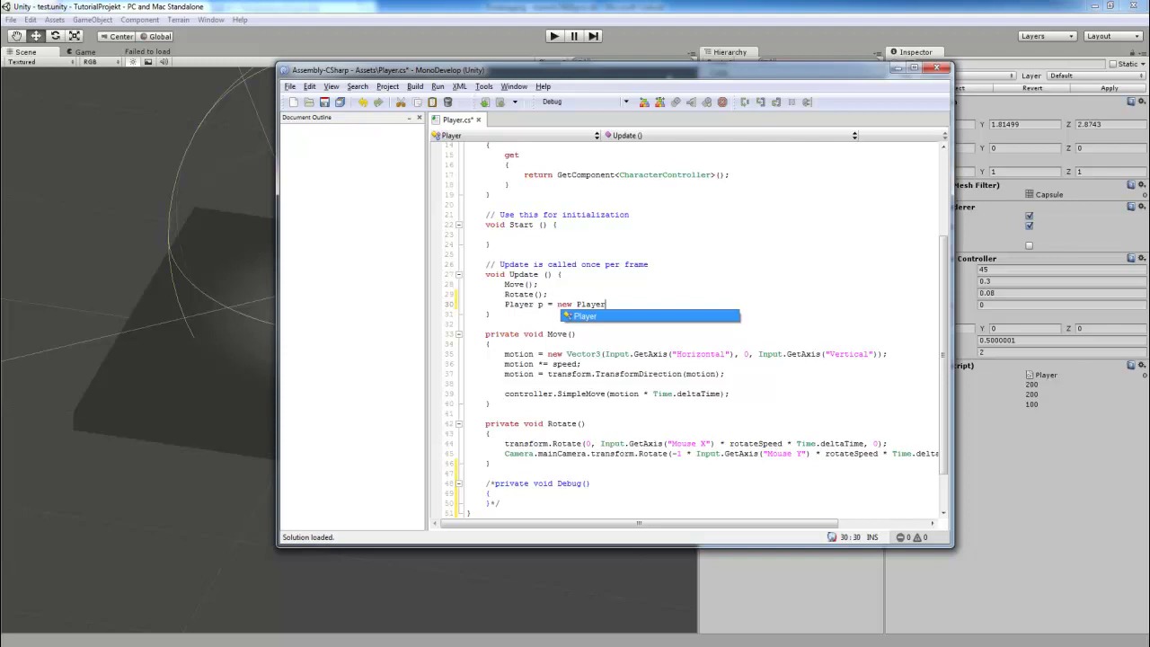
{"action": "type", "text": "();"}
{"action": "left_click_drag", "start_coordinate": [558, 305], "coordinate": [505, 306]}
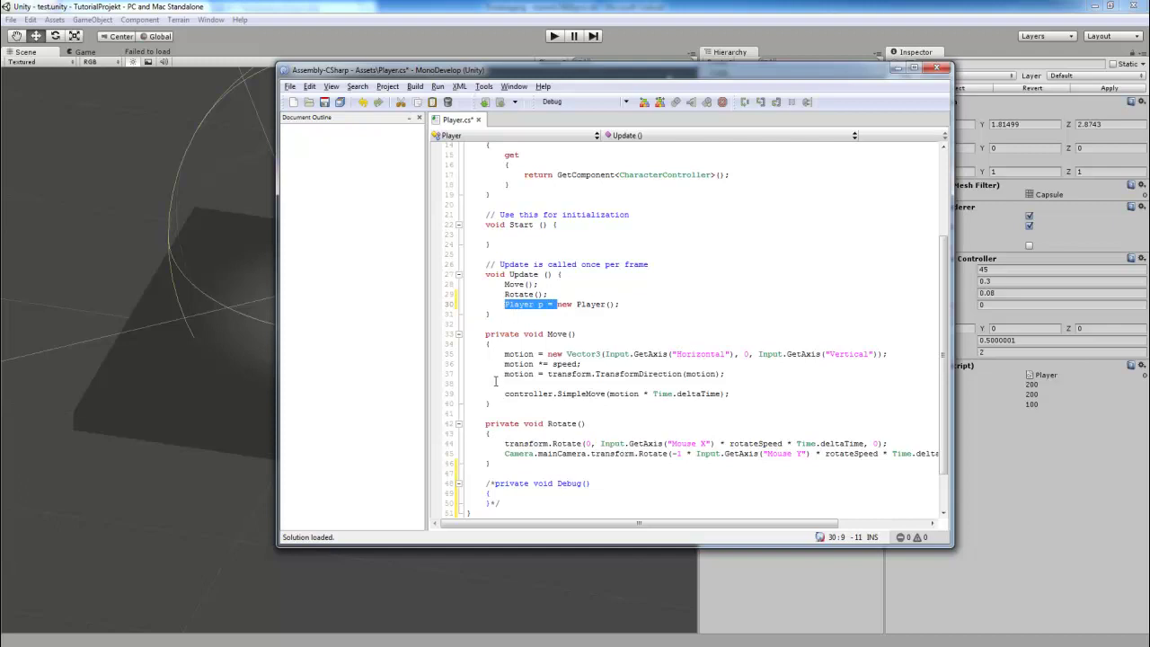
{"action": "key", "text": "BackSpace"}
{"action": "left_click", "coordinate": [557, 304]}
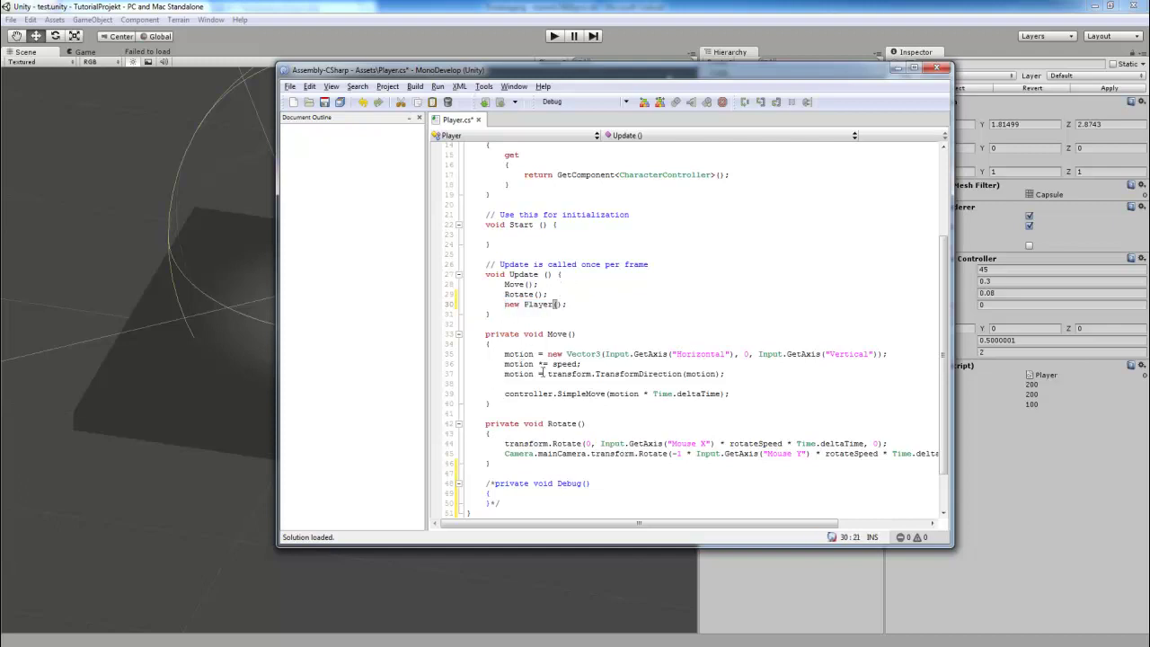
{"action": "type", "text": "."}
{"action": "key", "text": "Down"}
{"action": "key", "text": "Down"}
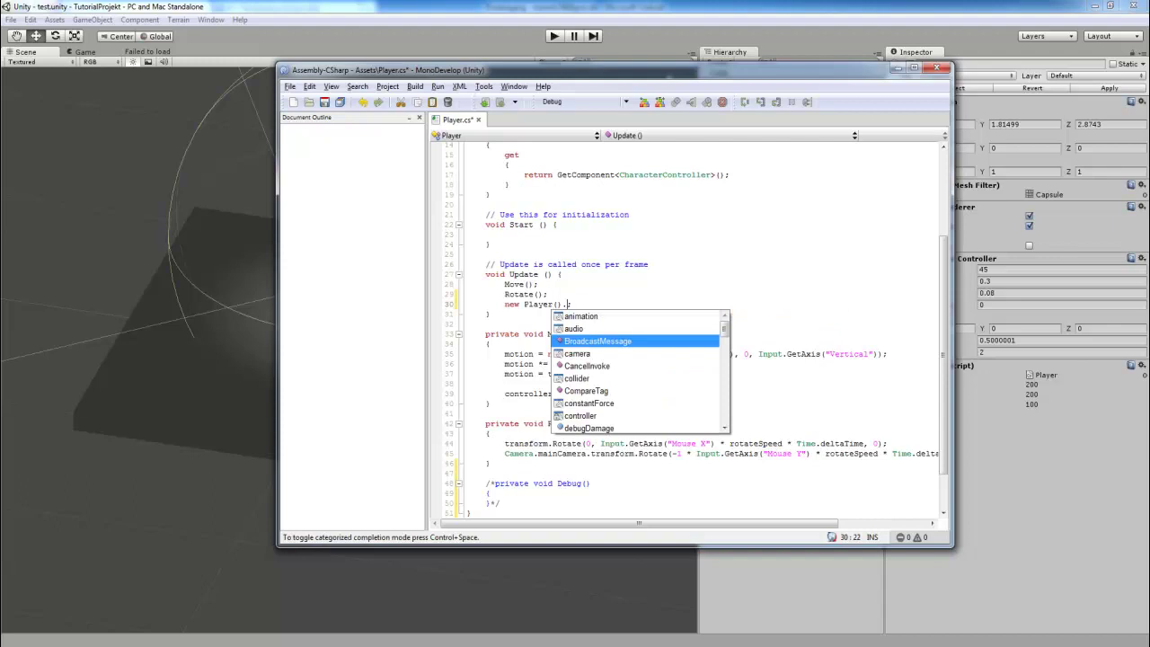
{"action": "key", "text": "Down"}
{"action": "key", "text": "Down"}
{"action": "key", "text": "Down"}
{"action": "key", "text": "Down"}
{"action": "key", "text": "Down"}
{"action": "key", "text": "Down"}
{"action": "key", "text": "Down"}
{"action": "key", "text": "Down"}
{"action": "key", "text": "Down"}
{"action": "key", "text": "Up"}
{"action": "key", "text": "Up"}
{"action": "key", "text": "Up"}
{"action": "key", "text": "Up"}
{"action": "key", "text": "Up"}
{"action": "key", "text": "Up"}
{"action": "key", "text": "Up"}
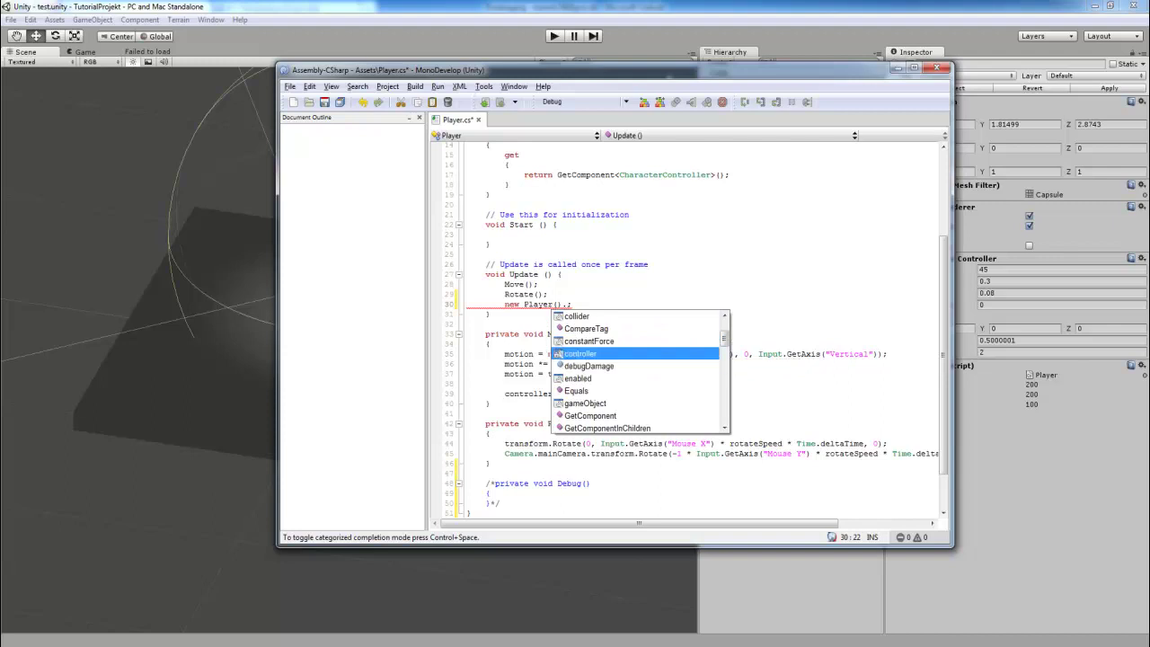
{"action": "key", "text": "Up"}
{"action": "key", "text": "Up"}
{"action": "key", "text": "Down"}
{"action": "key", "text": "Down"}
{"action": "key", "text": "Down"}
{"action": "key", "text": "Down"}
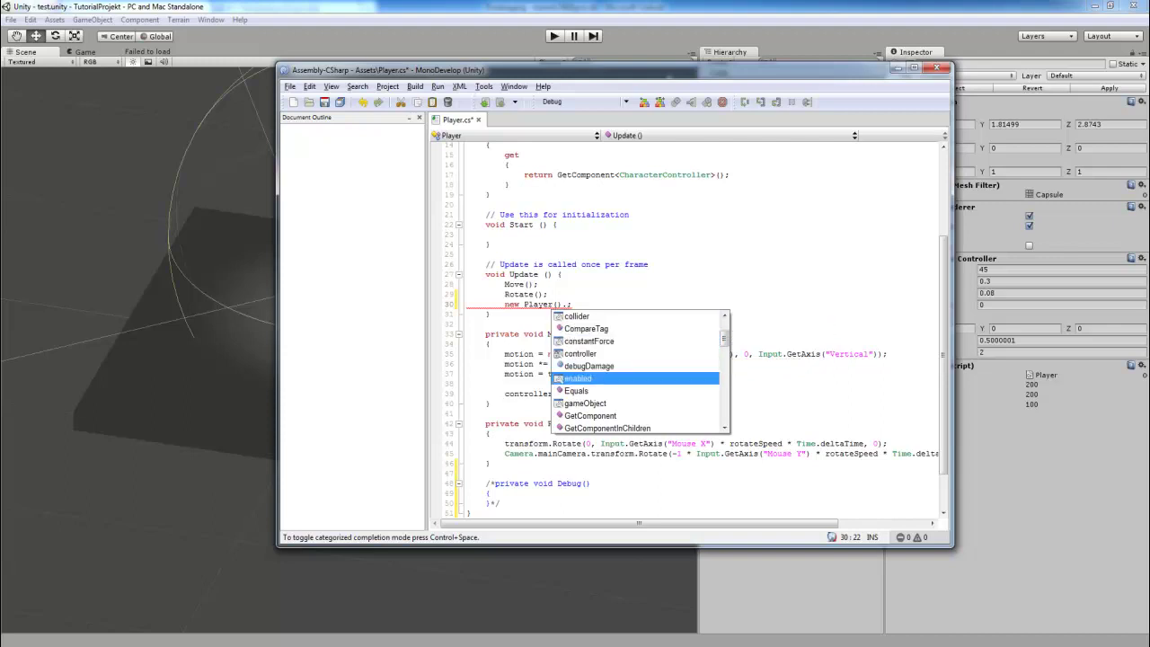
{"action": "key", "text": "Up"}
{"action": "key", "text": "Up"}
{"action": "key", "text": "Up"}
{"action": "key", "text": "BackSpace"}
{"action": "key", "text": "BackSpace"}
{"action": "key", "text": "BackSpace"}
{"action": "key", "text": "BackSpace"}
{"action": "key", "text": "BackSpace"}
{"action": "key", "text": "BackSpace"}
{"action": "key", "text": "BackSpace"}
{"action": "key", "text": "BackSpace"}
{"action": "key", "text": "BackSpace"}
{"action": "key", "text": "BackSpace"}
{"action": "key", "text": "BackSpace"}
{"action": "key", "text": "BackSpace"}
{"action": "key", "text": "BackSpace"}
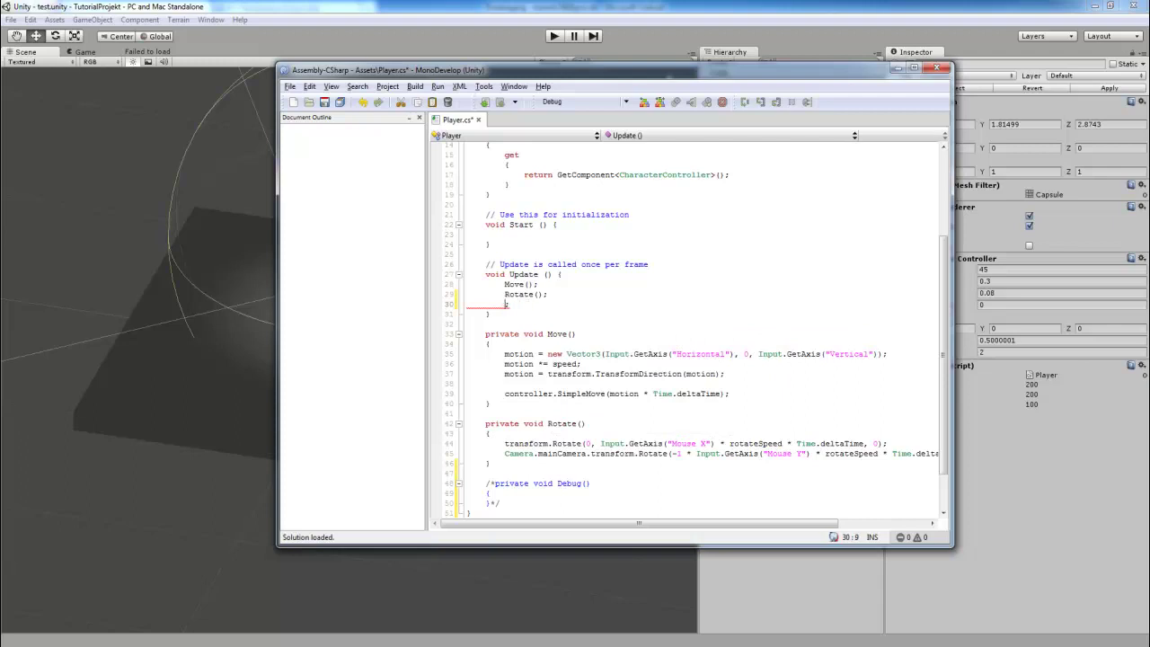
{"action": "key", "text": "BackSpace"}
{"action": "key", "text": "BackSpace"}
{"action": "key", "text": "BackSpace"}
Step: Uncomment the Debug() method by deleting its /* and */ markers
{"action": "type", "text": ");"}
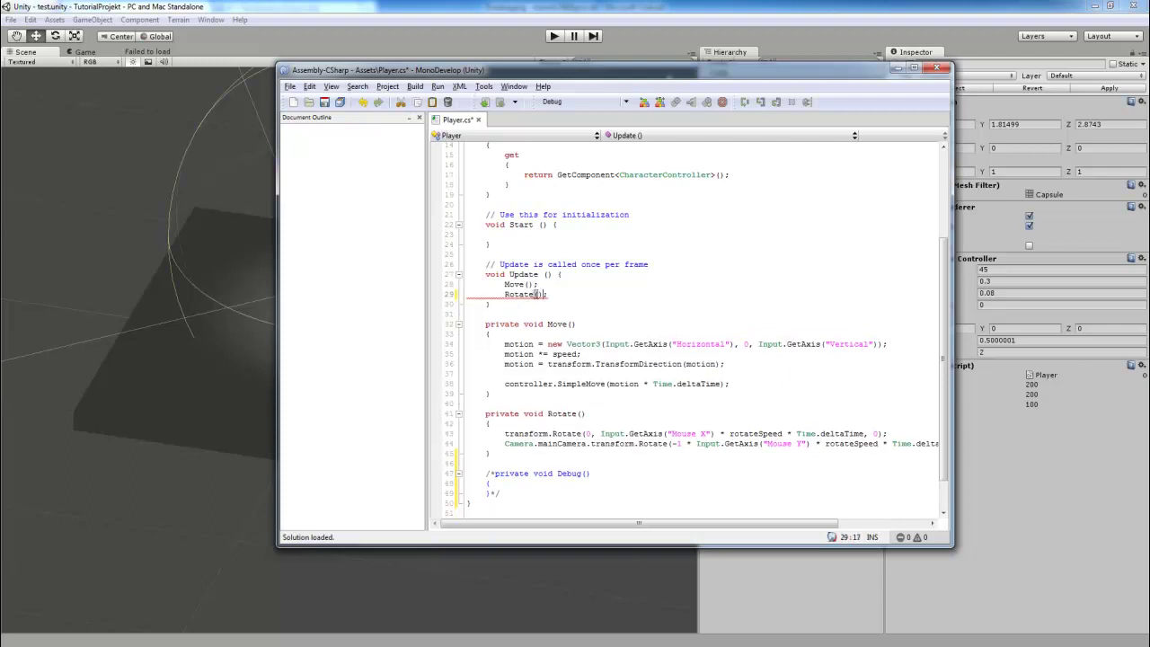
{"action": "left_click", "coordinate": [495, 473]}
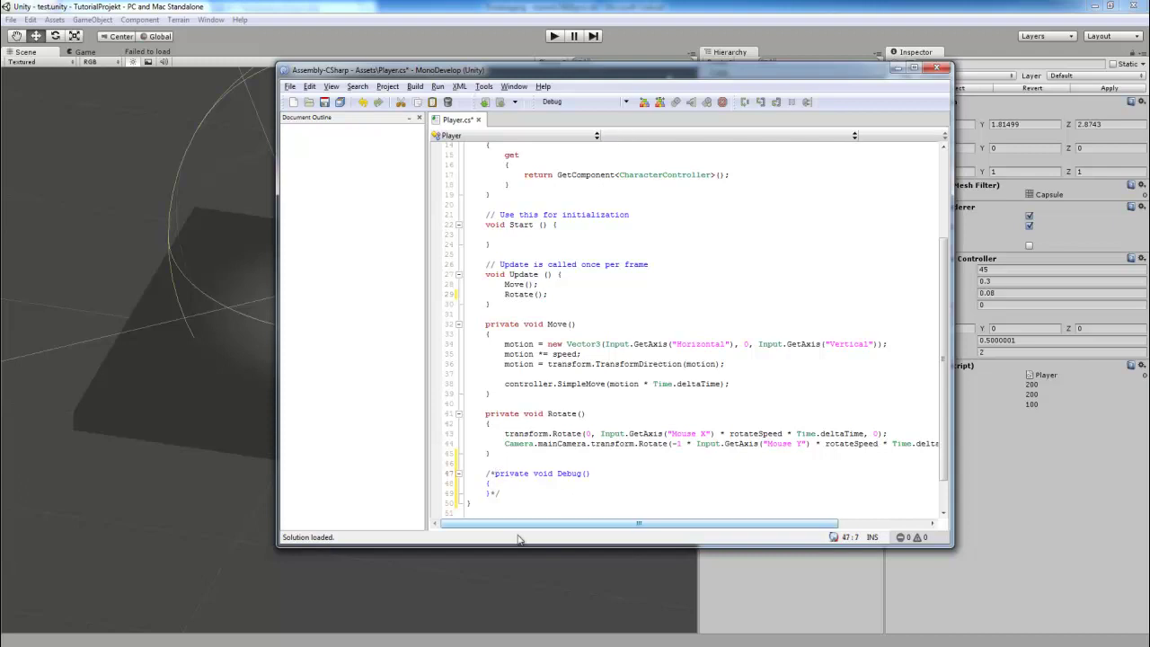
{"action": "key", "text": "BackSpace"}
{"action": "key", "text": "BackSpace"}
{"action": "left_click", "coordinate": [512, 494]}
{"action": "key", "text": "BackSpace"}
{"action": "key", "text": "BackSpace"}
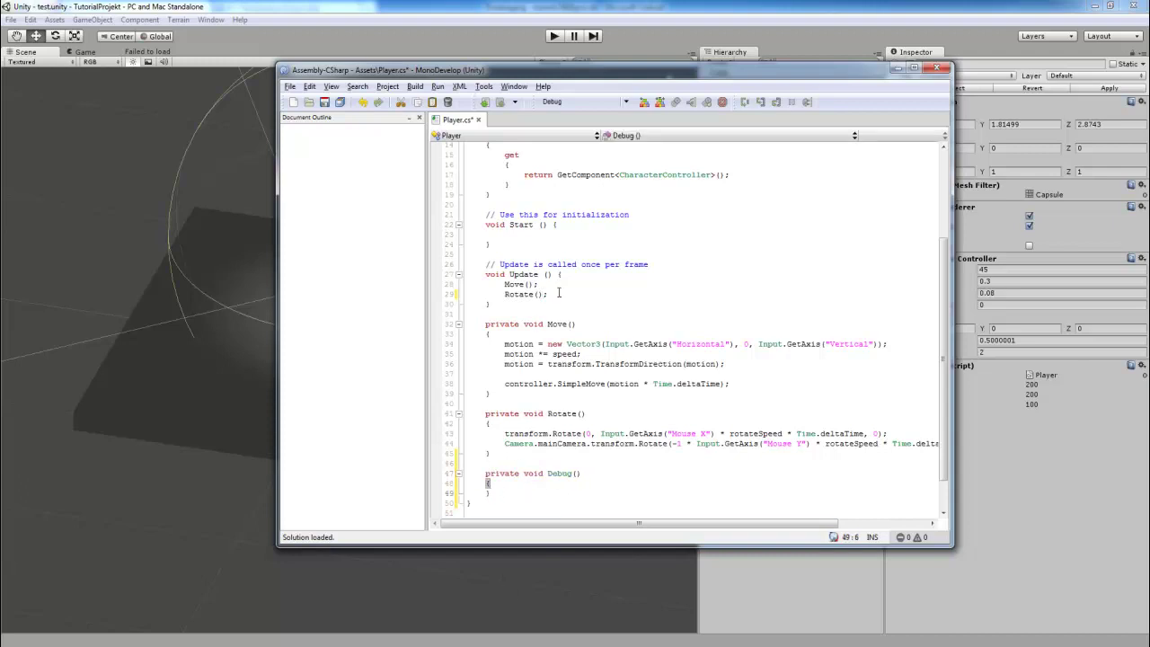
Step: Add a 'Debug();' call above Move() in Update(), save, and check Unity
{"action": "left_click", "coordinate": [504, 284]}
{"action": "key", "text": "Return"}
{"action": "key", "text": "Up"}
{"action": "type", "text": "Debug"}
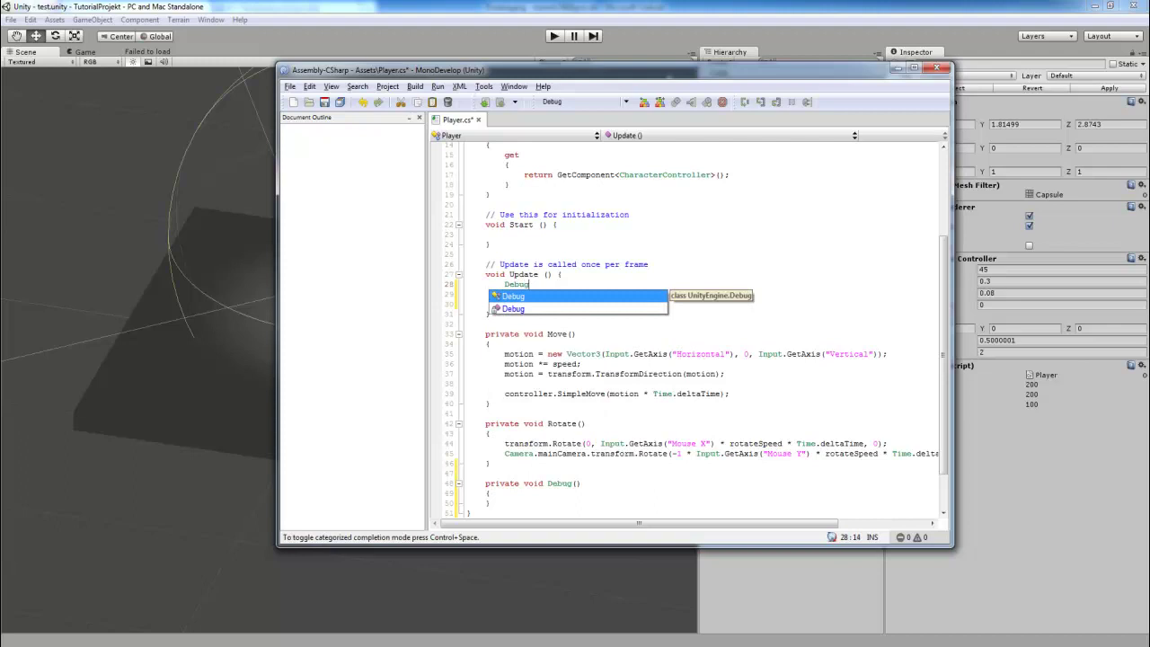
{"action": "type", "text": "();K"}
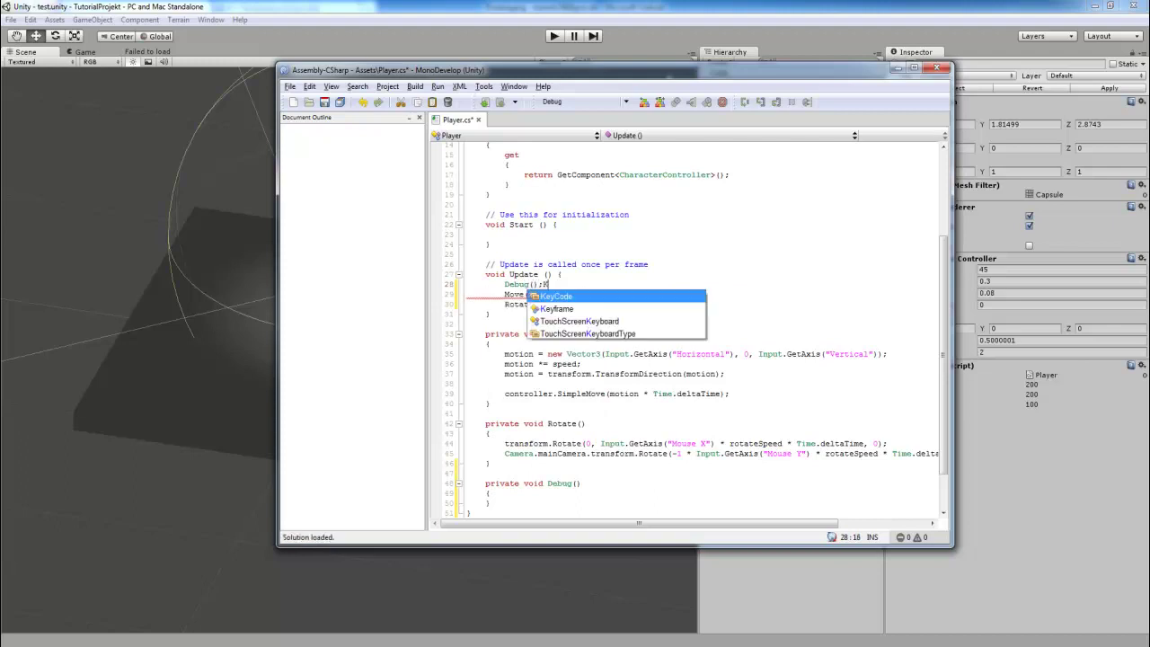
{"action": "key", "text": "BackSpace"}
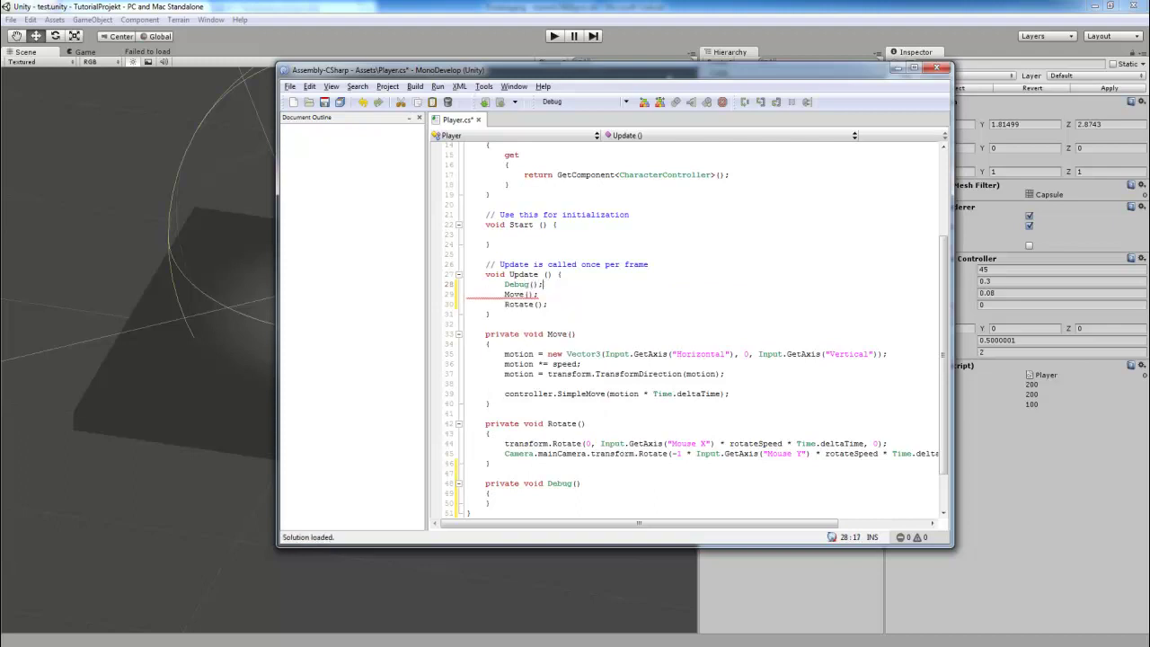
{"action": "left_click", "coordinate": [341, 103]}
{"action": "left_click", "coordinate": [180, 235]}
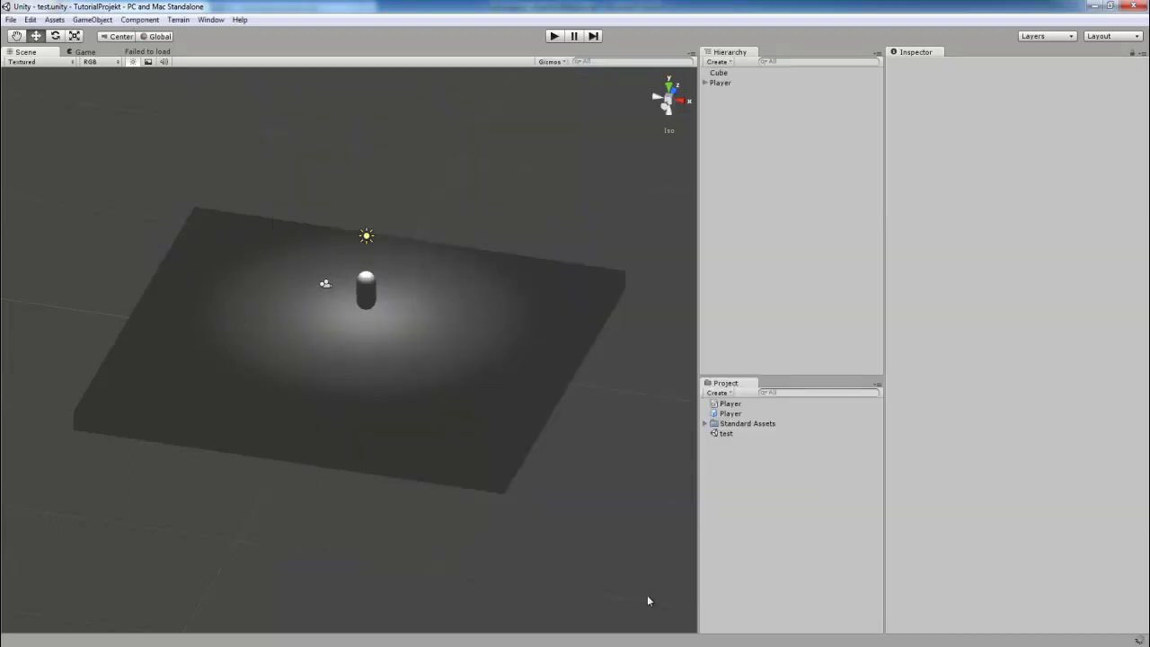
{"action": "left_click", "coordinate": [373, 642]}
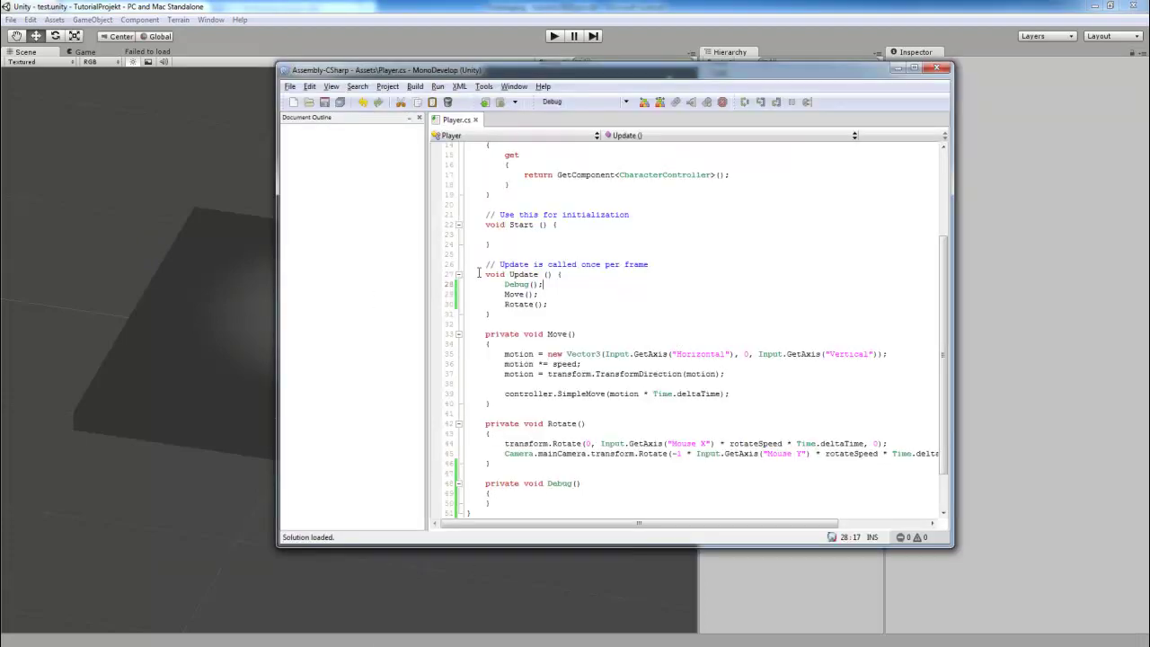
{"action": "left_click", "coordinate": [505, 285]}
Step: Change the call to this.Debug(), save, and open an indented line inside Debug()
{"action": "type", "text": "this."}
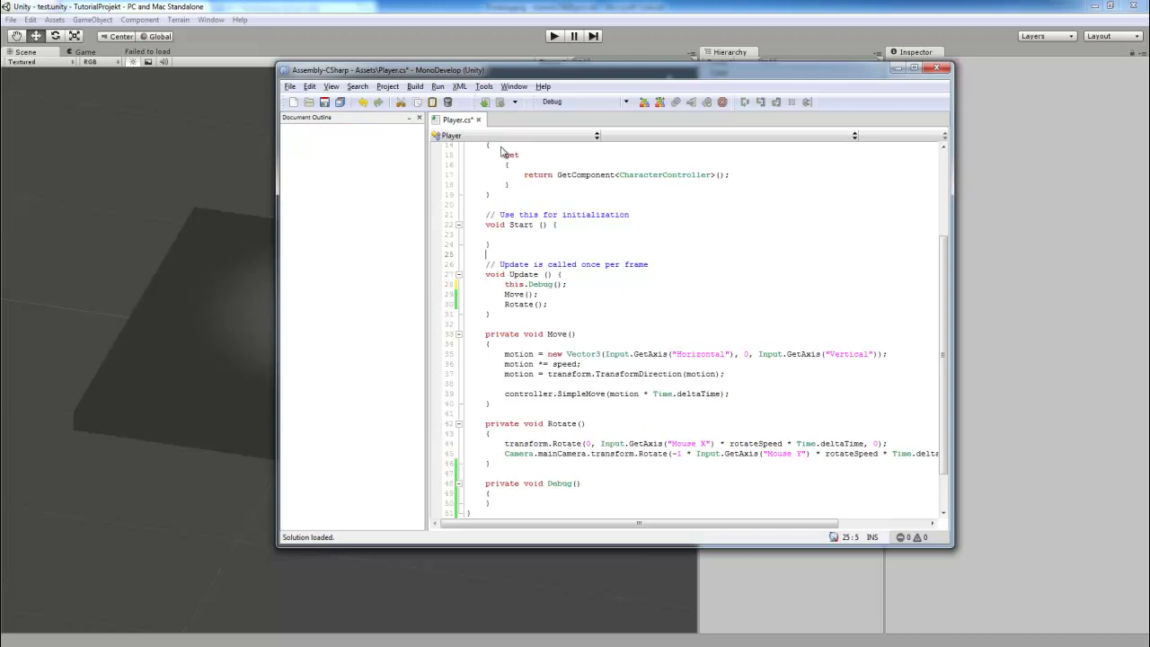
{"action": "left_click", "coordinate": [338, 102]}
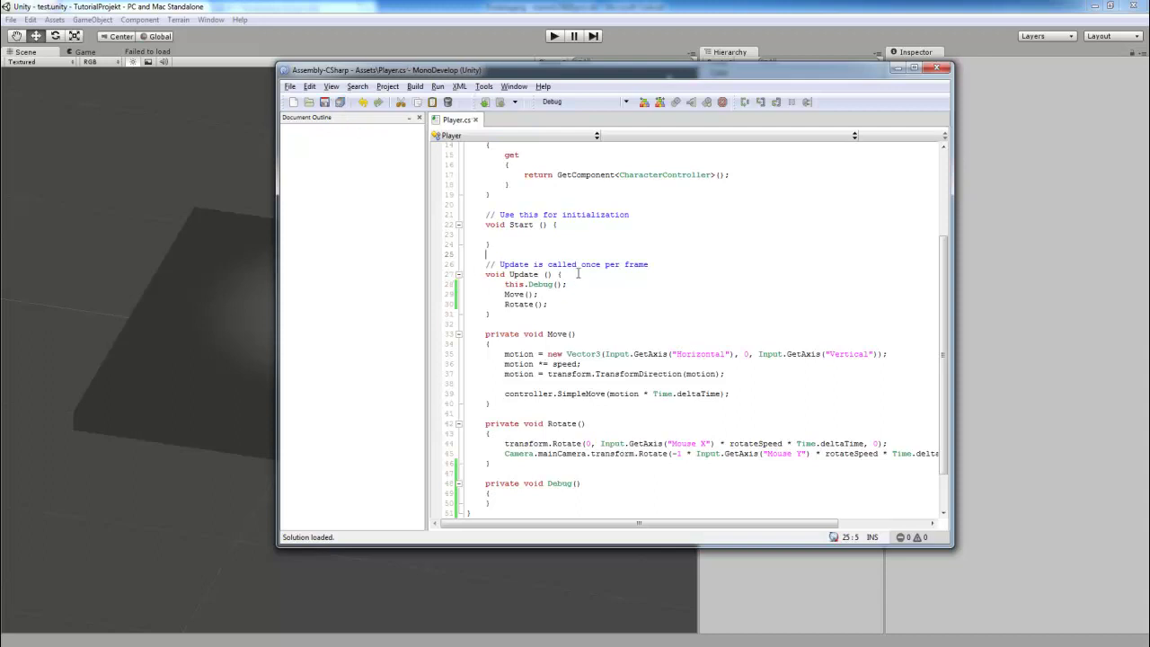
{"action": "left_click", "coordinate": [539, 493]}
{"action": "key", "text": "Return"}
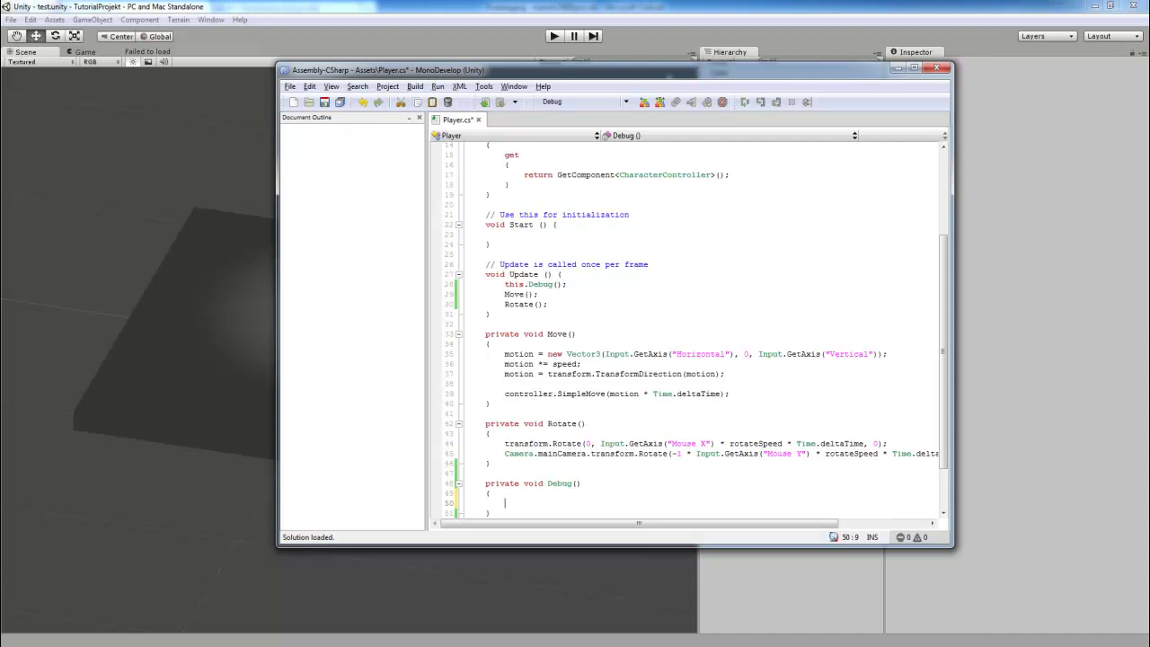
Step: Briefly comment out the this.Debug(); call on line 28, restore it, and save
{"action": "left_click_drag", "start_coordinate": [570, 284], "coordinate": [504, 286]}
{"action": "left_click", "coordinate": [574, 284]}
{"action": "double_click", "coordinate": [513, 284]}
{"action": "left_click", "coordinate": [568, 284]}
{"action": "scroll", "coordinate": [509, 294], "scroll_direction": "up", "scroll_amount": 3}
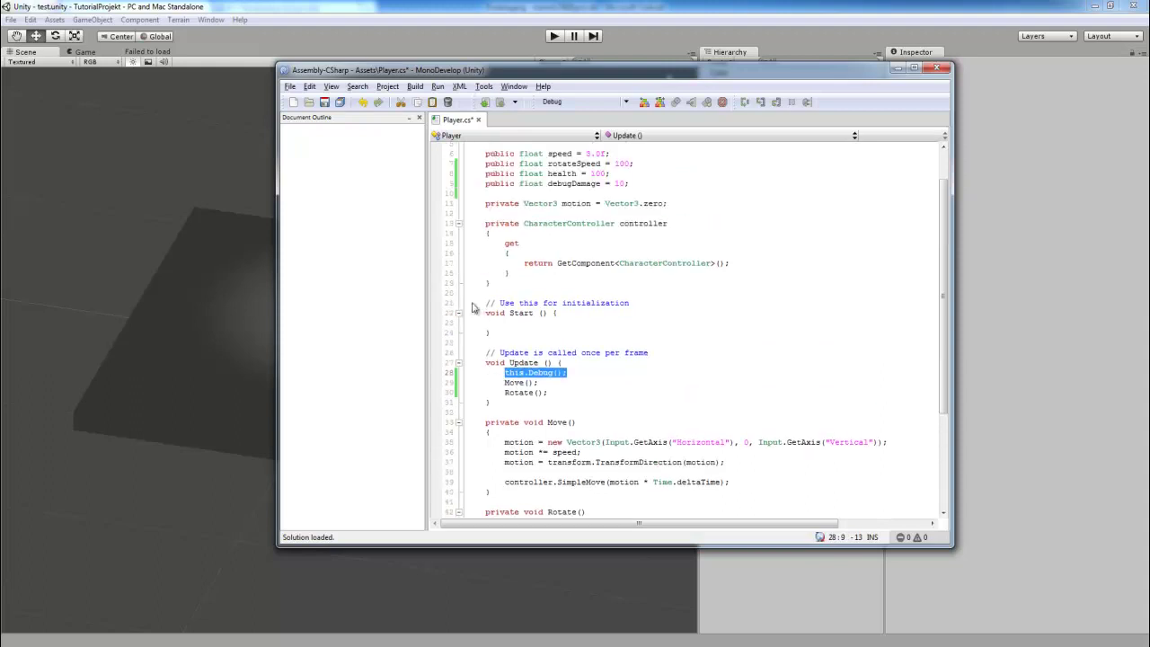
{"action": "left_click", "coordinate": [572, 371]}
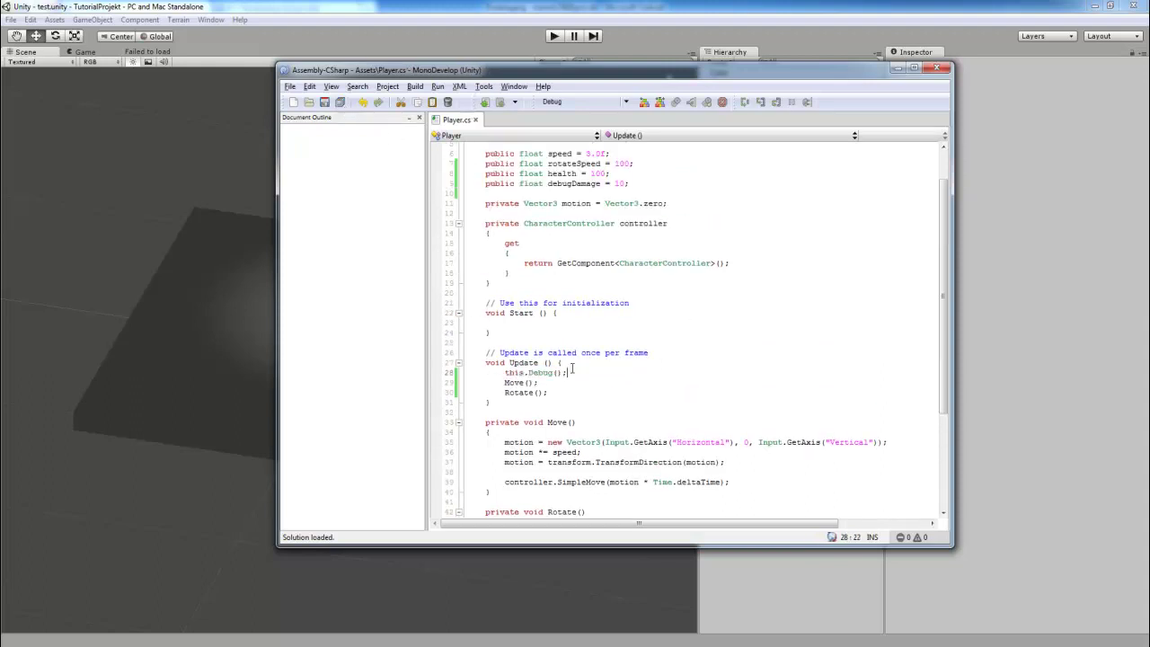
{"action": "left_click_drag", "start_coordinate": [571, 370], "coordinate": [503, 372]}
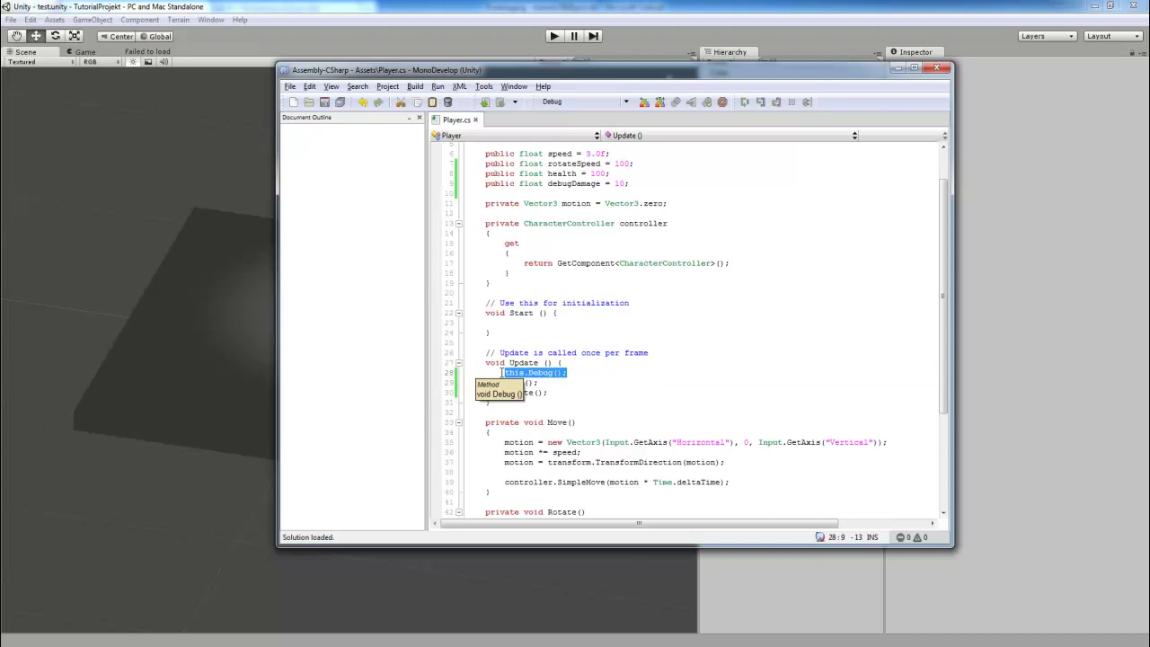
{"action": "left_click", "coordinate": [502, 372]}
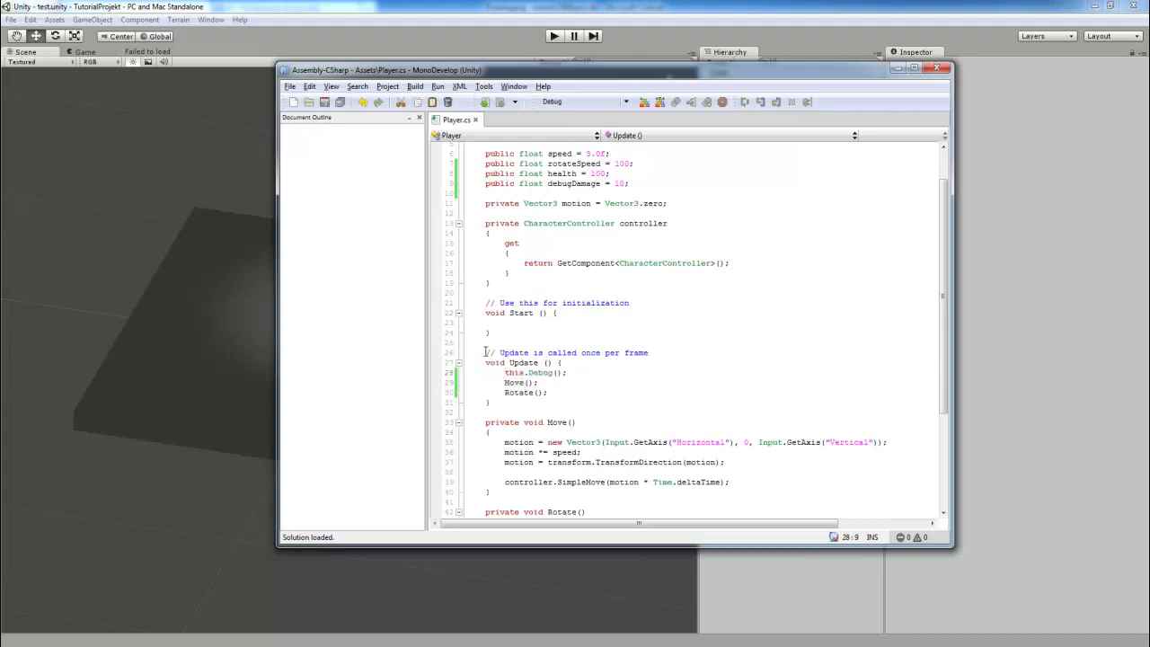
{"action": "type", "text": "//"}
{"action": "key", "text": "BackSpace"}
{"action": "key", "text": "BackSpace"}
{"action": "left_click", "coordinate": [340, 101]}
{"action": "scroll", "coordinate": [649, 502], "scroll_direction": "down", "scroll_amount": 1}
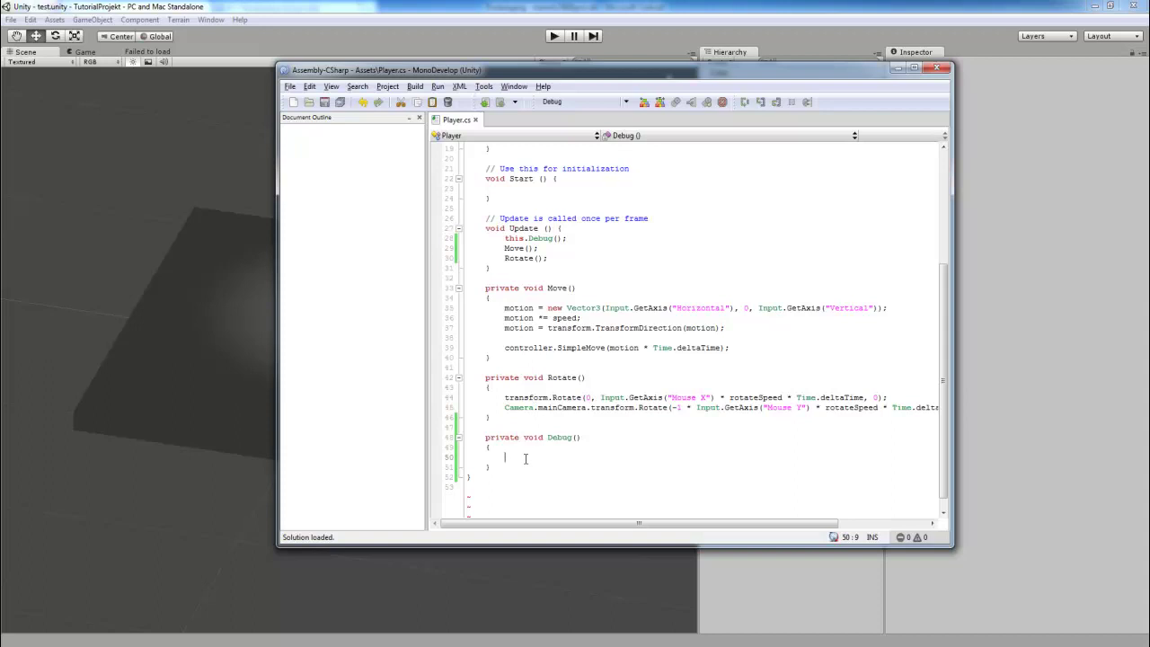
Step: Write 'if(Input.GetKey(KeyCode.Space)) health -= debugDamage;' inside Debug() and save
{"action": "type", "text": "if("}
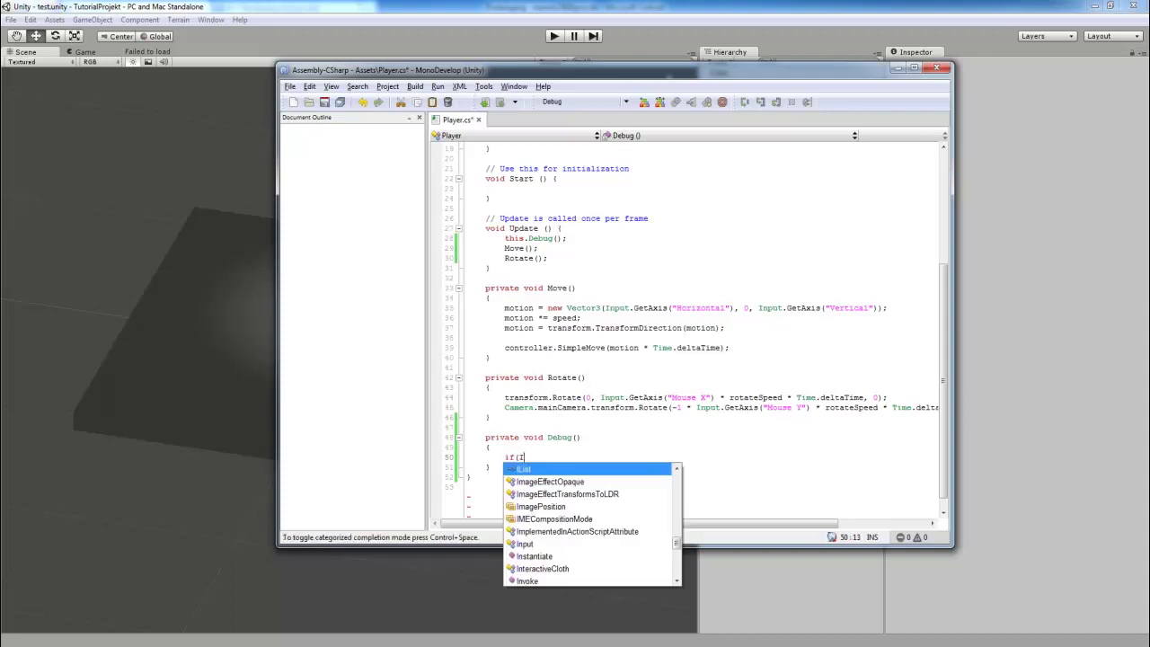
{"action": "type", "text": "In"}
{"action": "key", "text": "Return"}
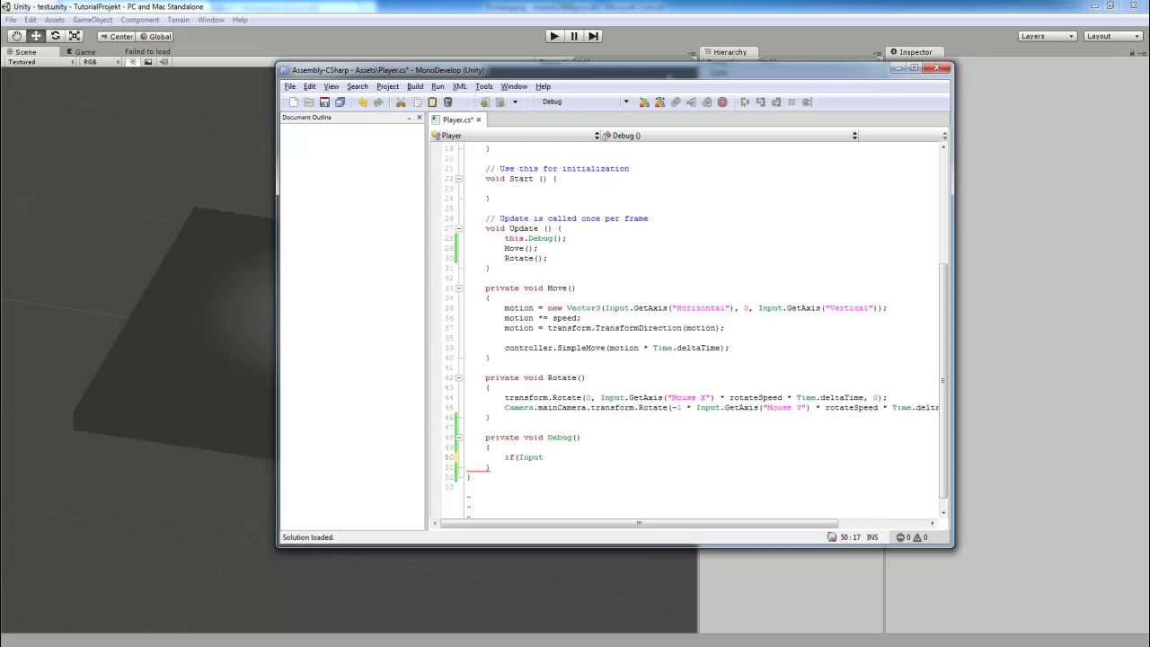
{"action": "type", "text": ".g"}
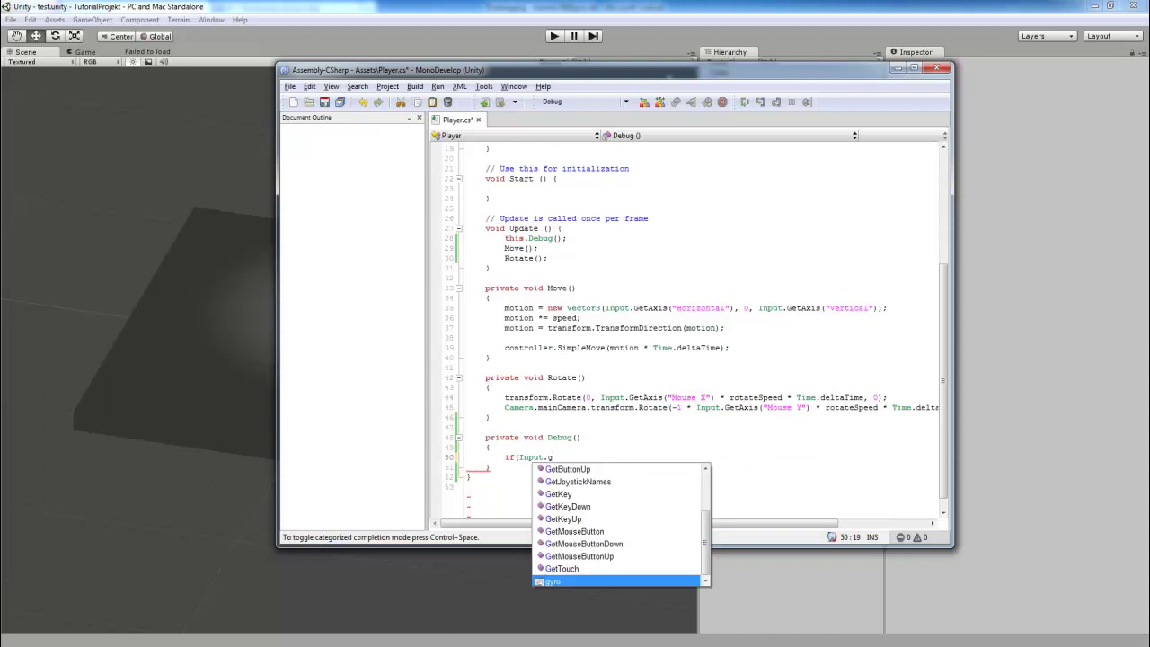
{"action": "type", "text": "et"}
{"action": "key", "text": "Return"}
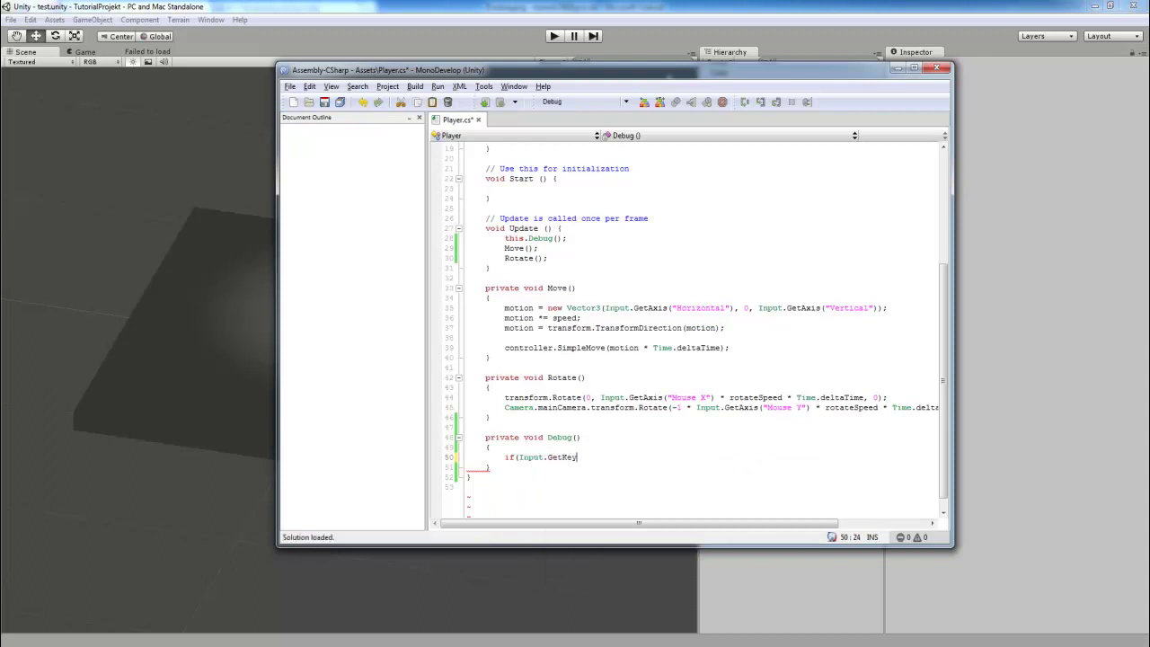
{"action": "type", "text": "("}
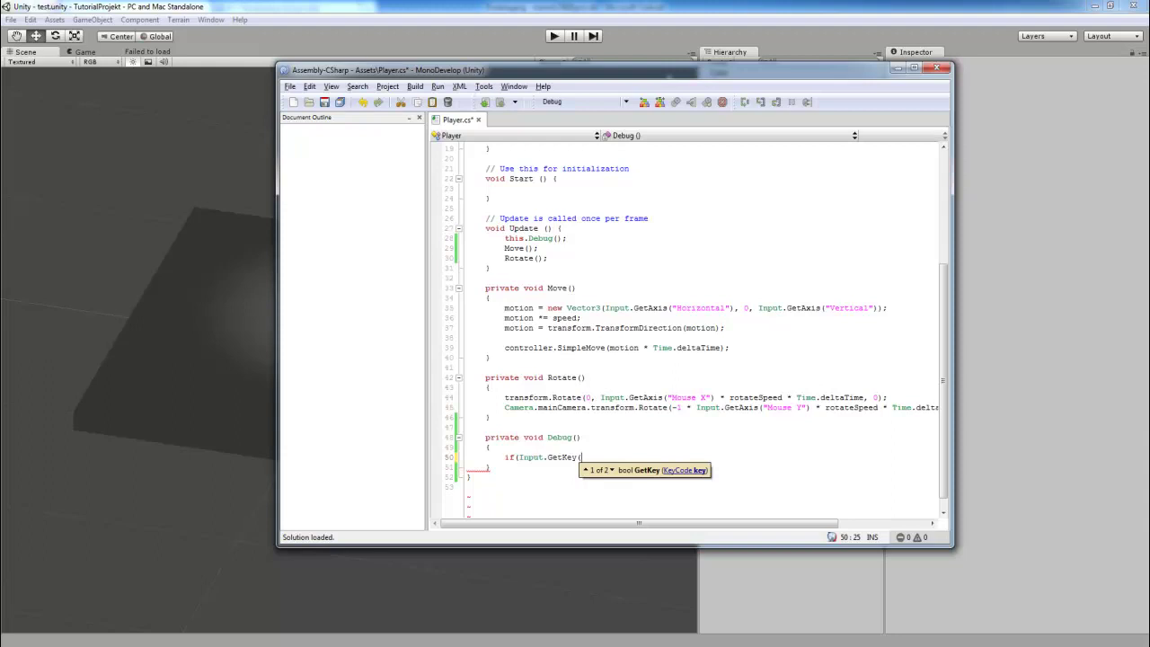
{"action": "type", "text": "KeyCode"}
{"action": "type", "text": "."}
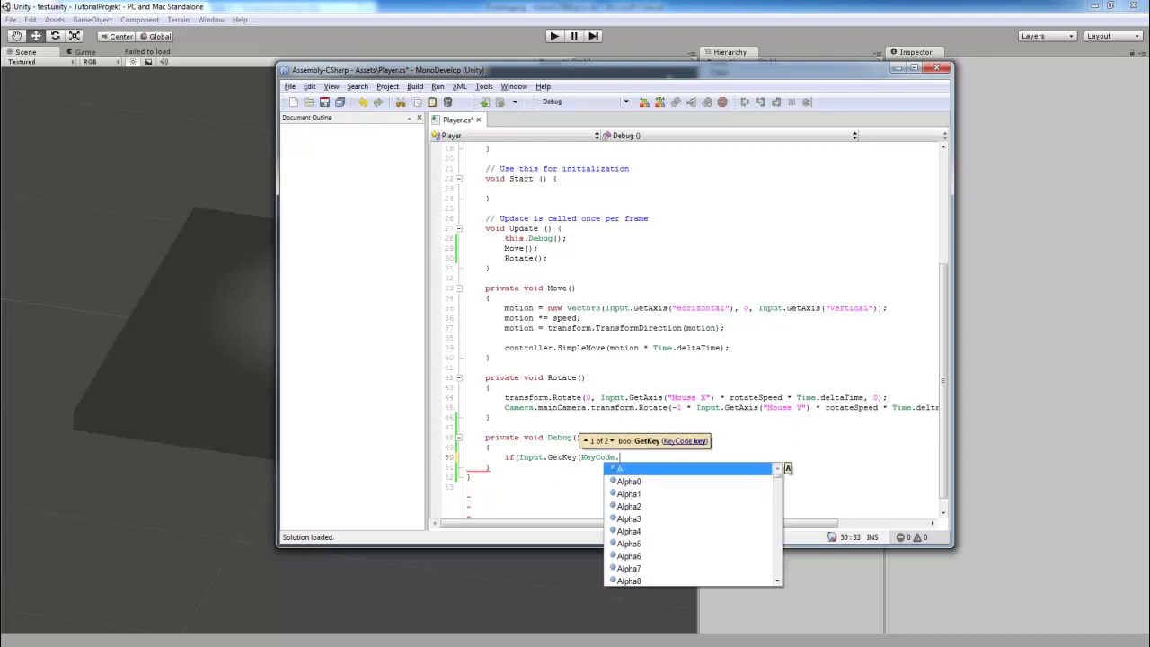
{"action": "key", "text": "Down"}
{"action": "key", "text": "Down"}
{"action": "key", "text": "Down"}
{"action": "key", "text": "Down"}
{"action": "key", "text": "Down"}
{"action": "key", "text": "Down"}
{"action": "key", "text": "Down"}
{"action": "key", "text": "Down"}
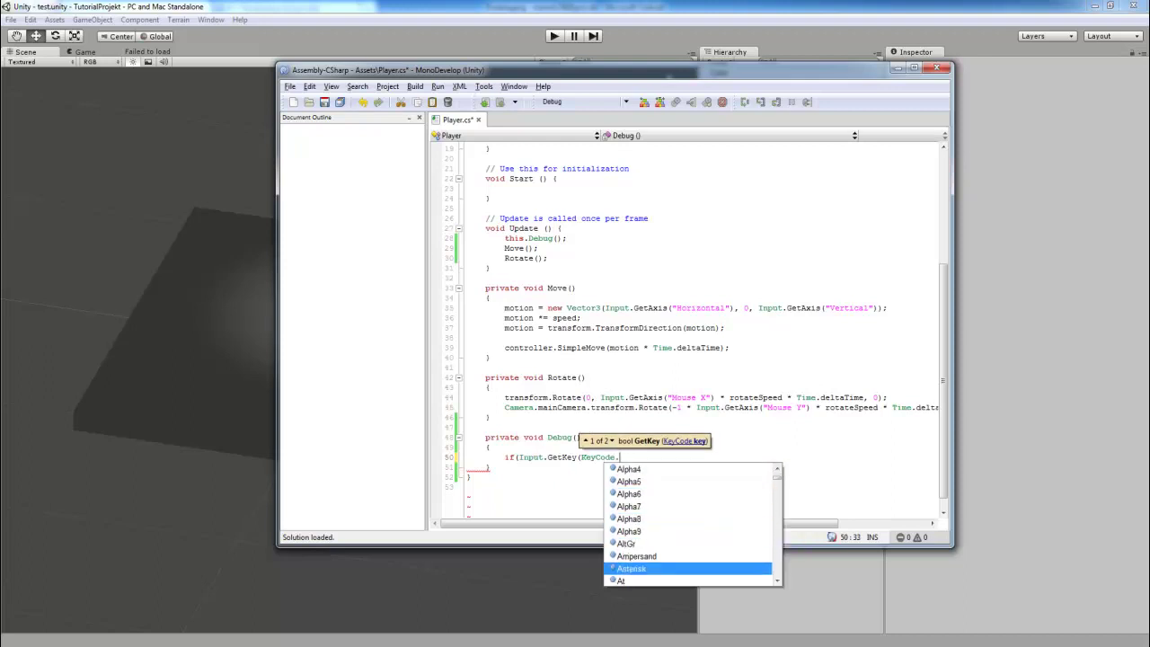
{"action": "type", "text": "Spa"}
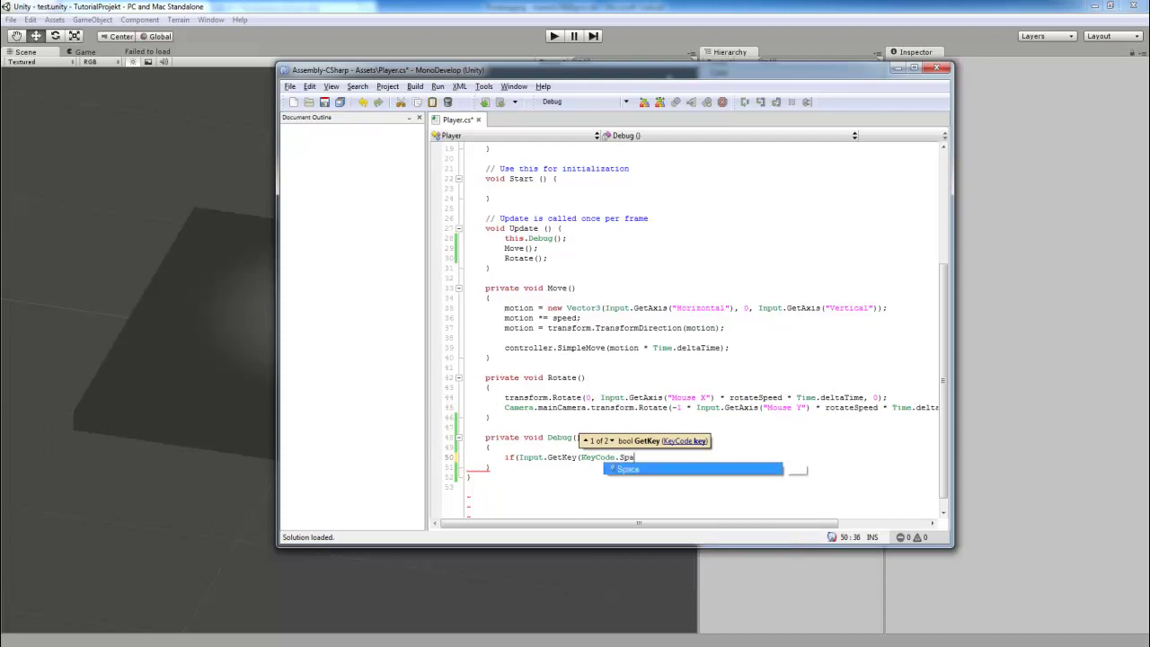
{"action": "key", "text": "Return"}
{"action": "type", "text": "))"}
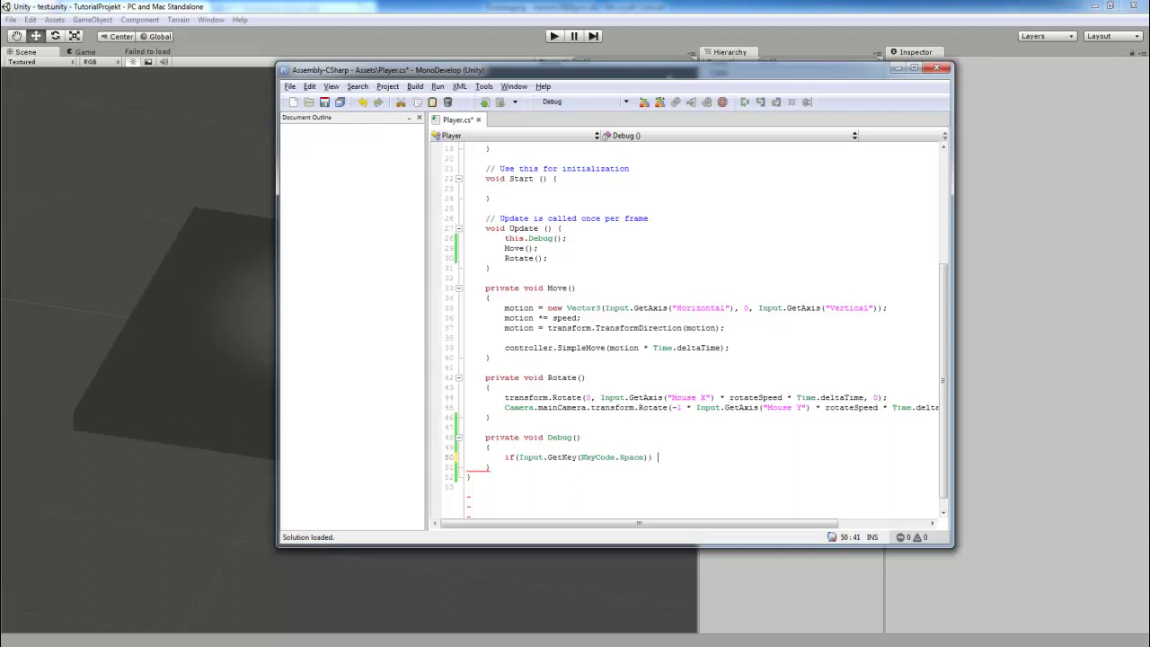
{"action": "type", "text": " hea"}
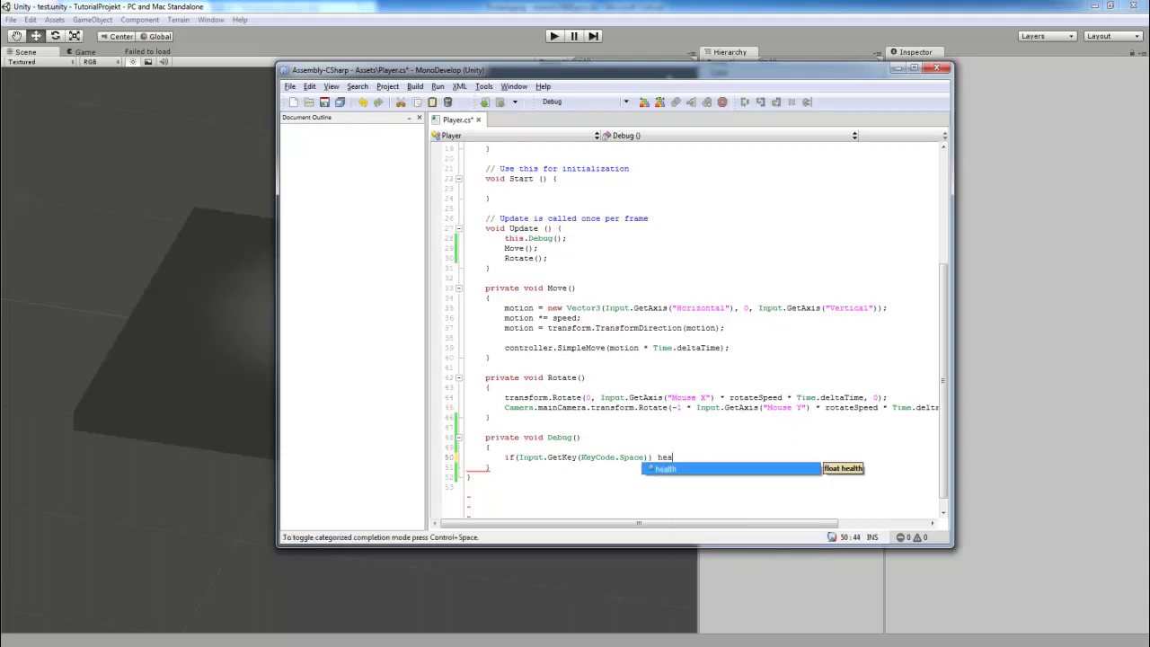
{"action": "type", "text": "lth -= "}
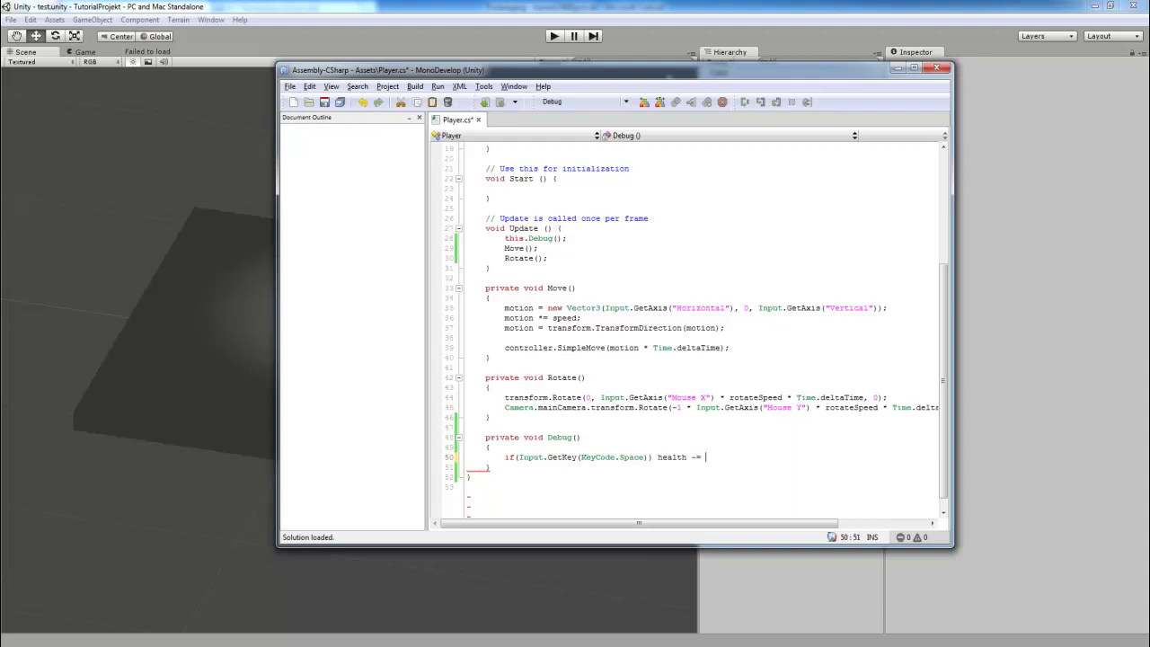
{"action": "type", "text": "de"}
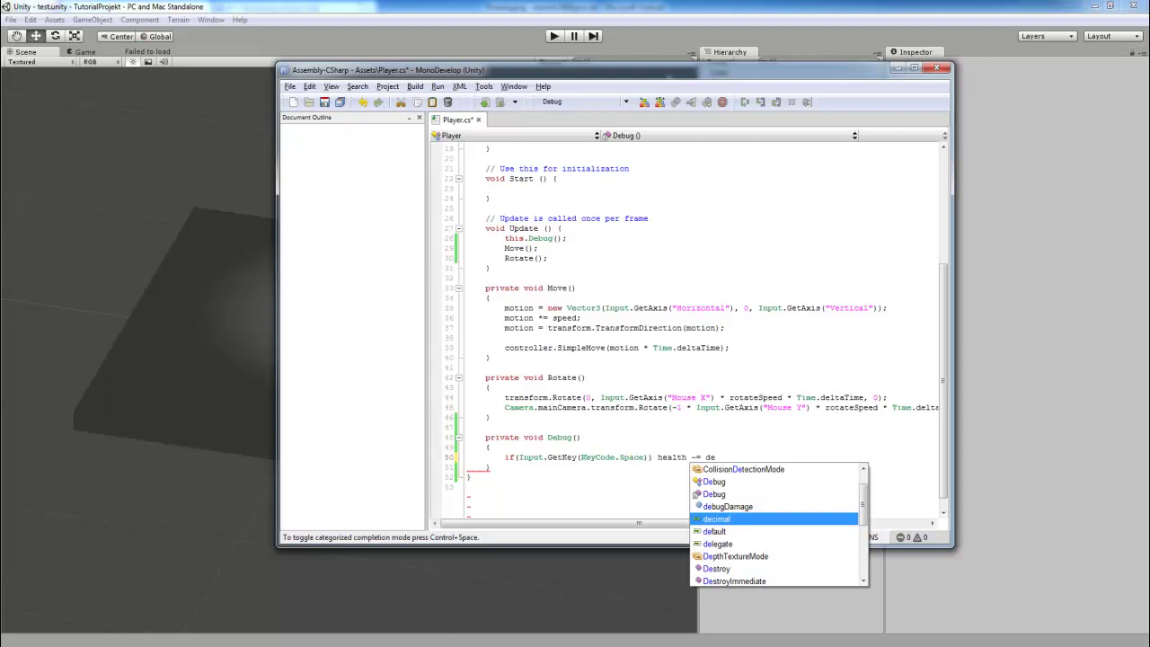
{"action": "type", "text": "bug"}
{"action": "key", "text": "Return"}
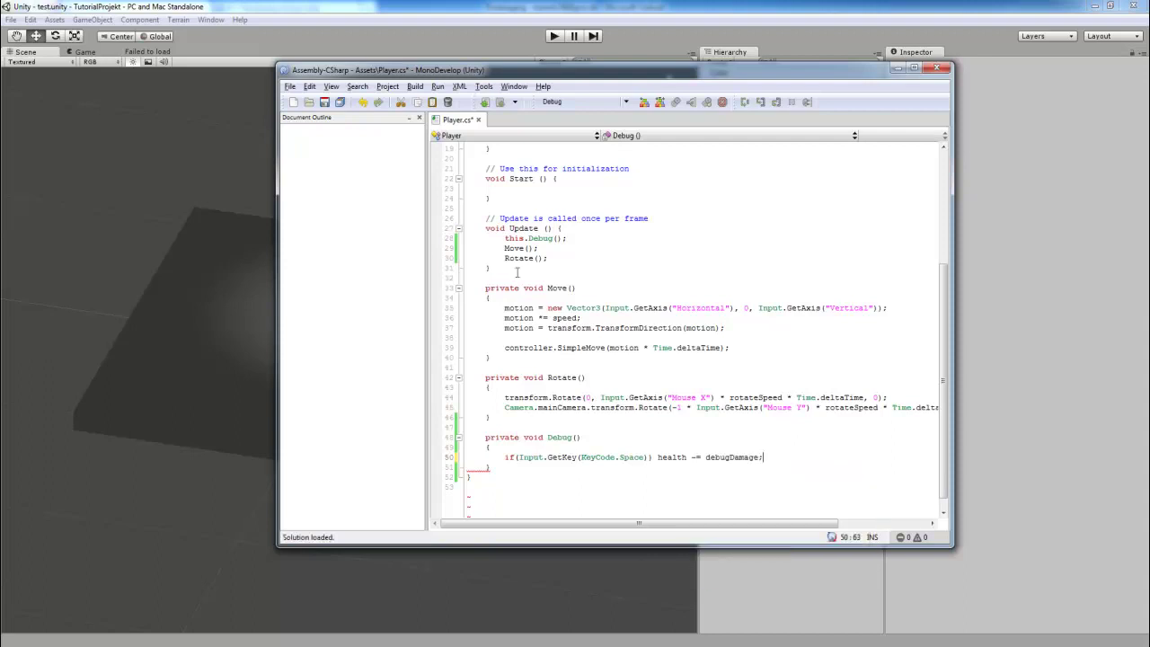
{"action": "left_click", "coordinate": [340, 101]}
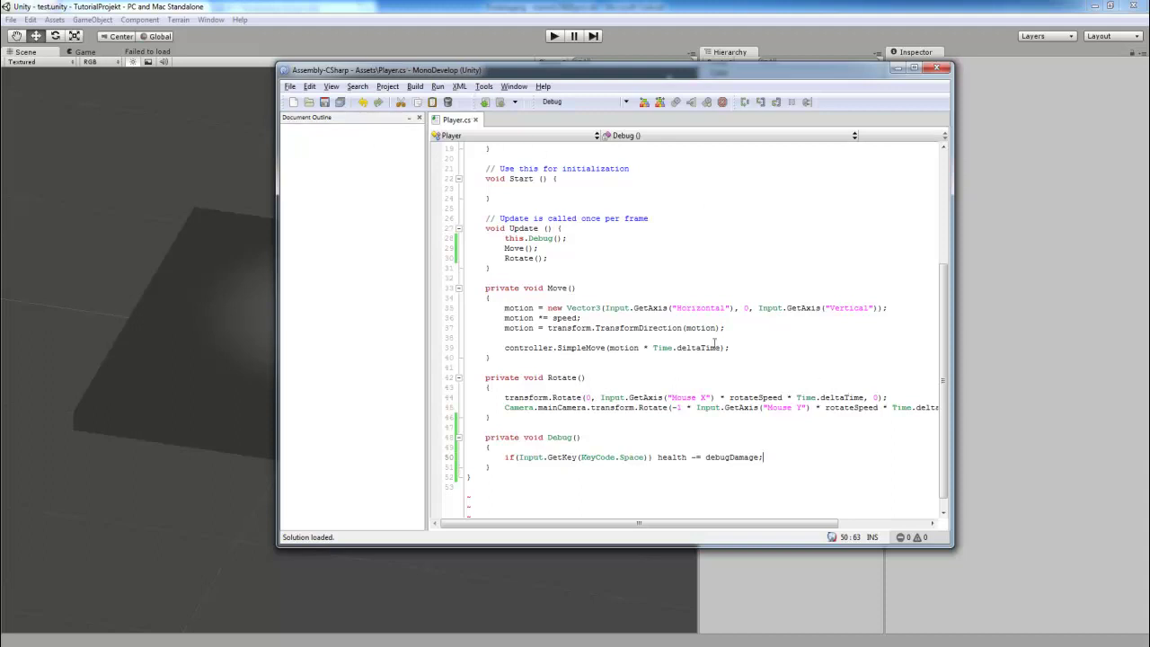
Step: Add a new line after this.Debug(); in Update() and type CheckHealth(); there
{"action": "scroll", "coordinate": [686, 331], "scroll_direction": "up", "scroll_amount": 2}
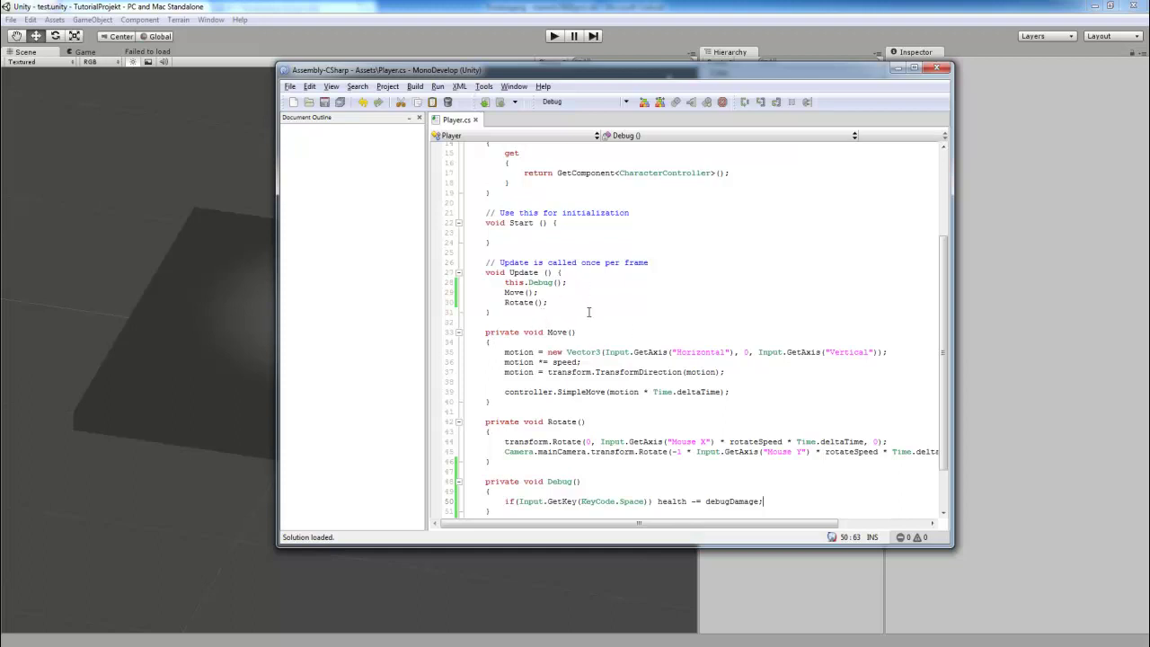
{"action": "scroll", "coordinate": [589, 313], "scroll_direction": "up", "scroll_amount": 5}
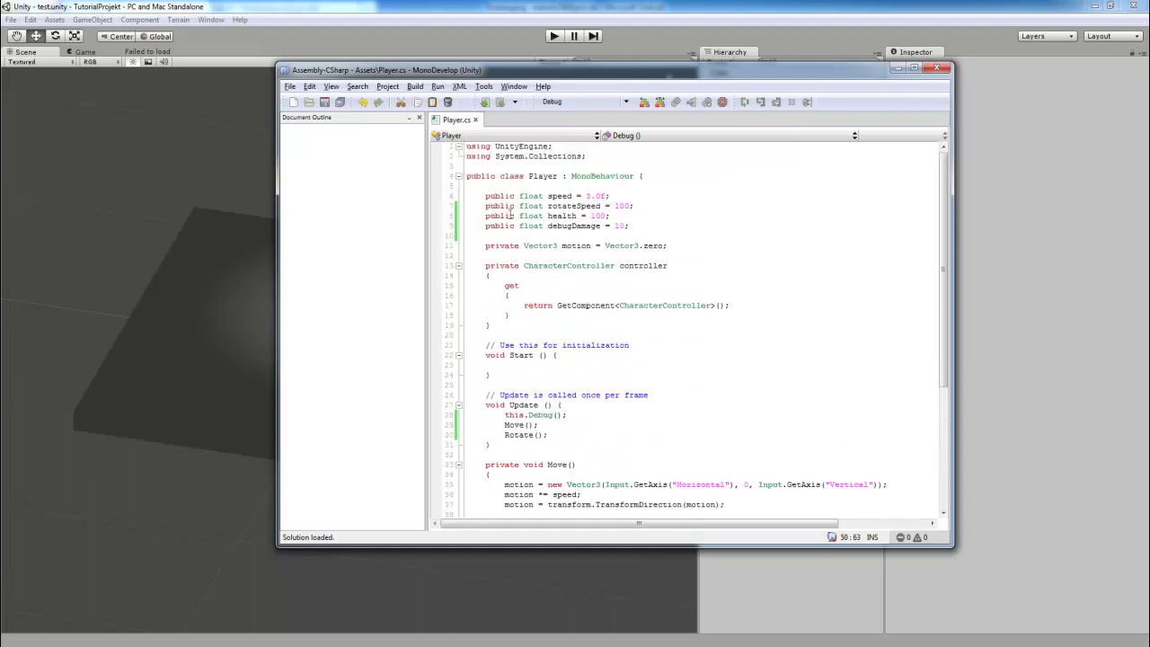
{"action": "scroll", "coordinate": [584, 409], "scroll_direction": "down", "scroll_amount": 2}
{"action": "left_click", "coordinate": [567, 393]}
{"action": "left_click", "coordinate": [577, 369]}
{"action": "key", "text": "Return"}
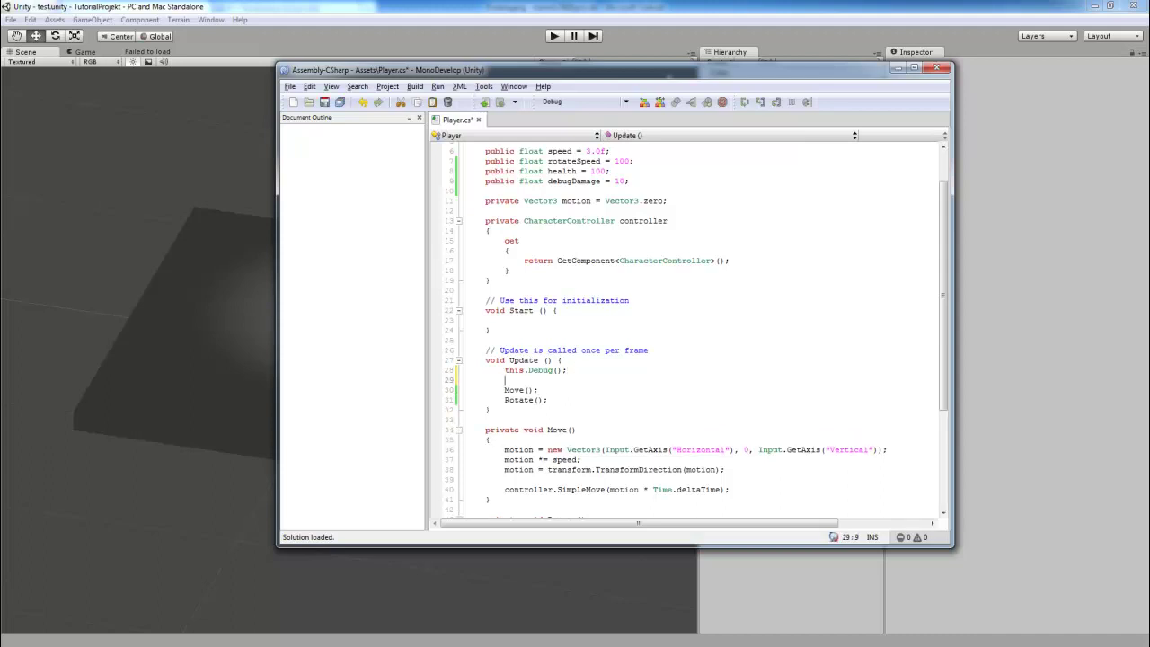
{"action": "type", "text": "Check"}
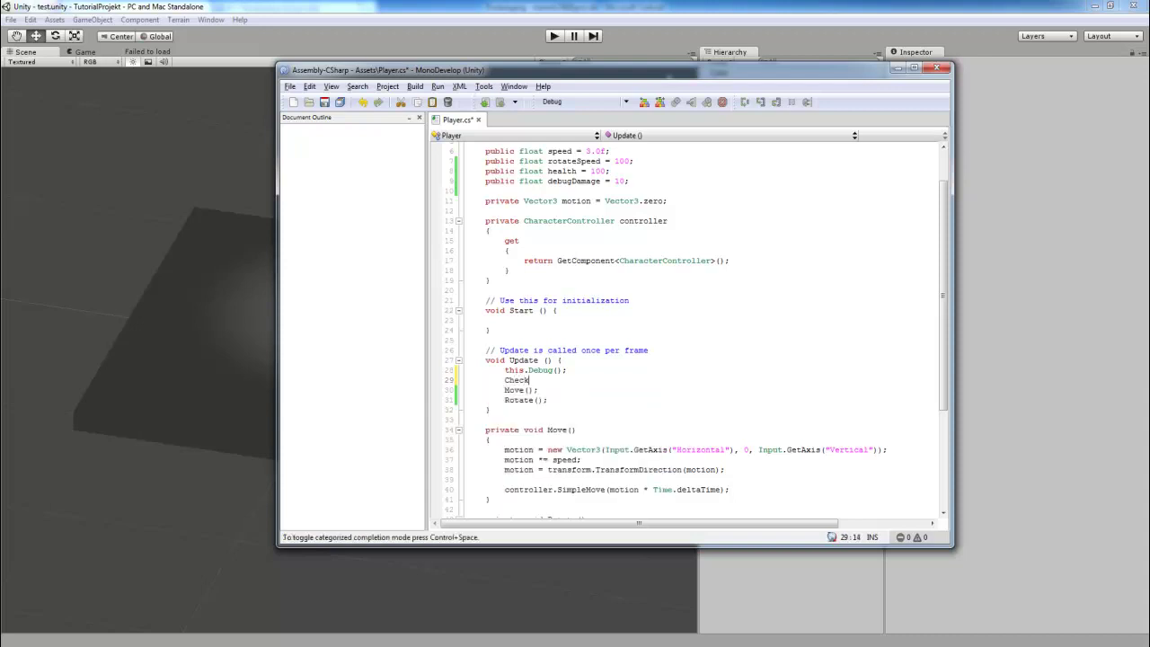
{"action": "type", "text": "Health();"}
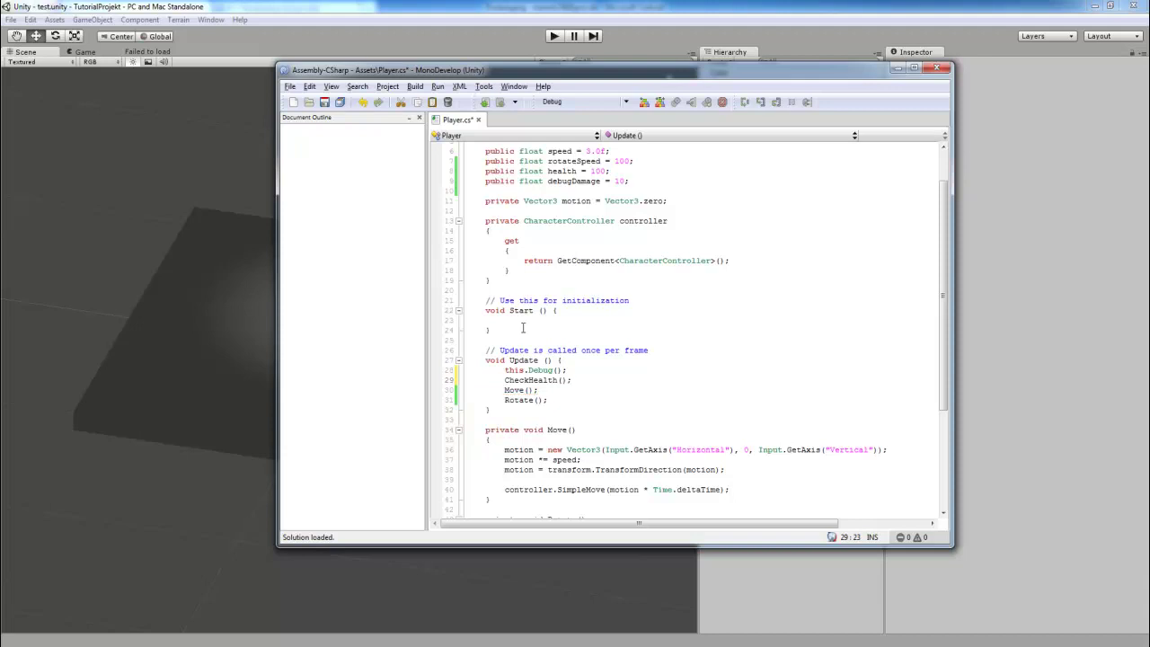
Step: Declare private void CheckHealth() above Move(), correcting the name to a capital H
{"action": "left_click", "coordinate": [510, 421]}
{"action": "scroll", "coordinate": [511, 422], "scroll_direction": "down", "scroll_amount": 3}
{"action": "scroll", "coordinate": [526, 415], "scroll_direction": "down", "scroll_amount": 2}
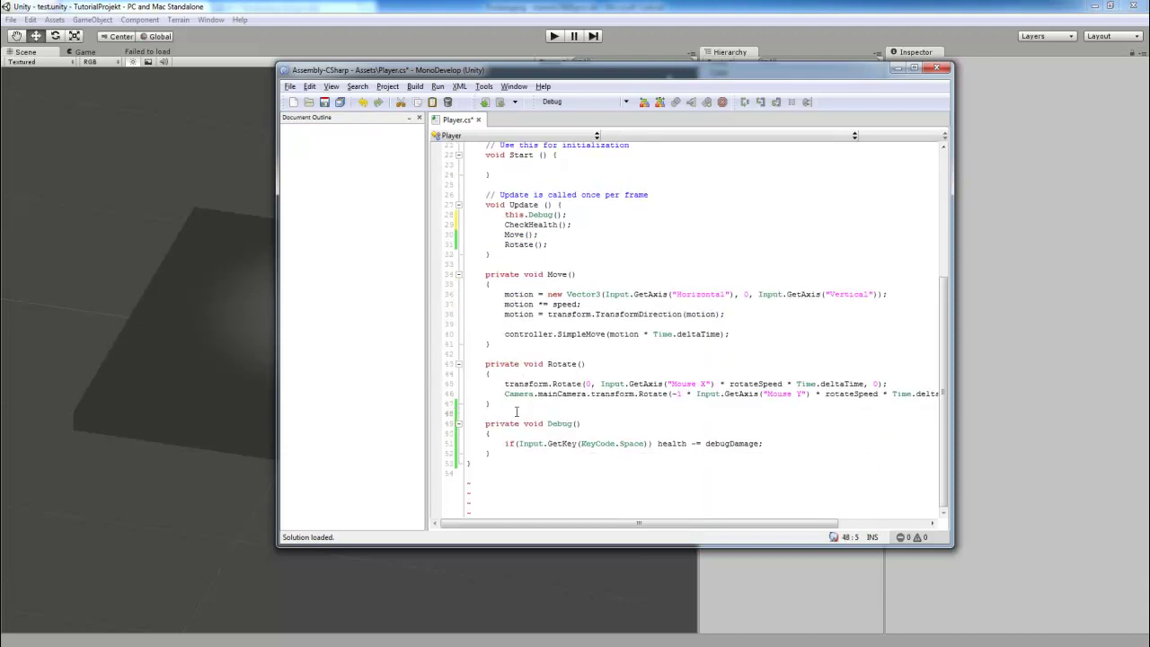
{"action": "left_click", "coordinate": [508, 268]}
{"action": "key", "text": "Return"}
{"action": "key", "text": "Return"}
{"action": "key", "text": "Up"}
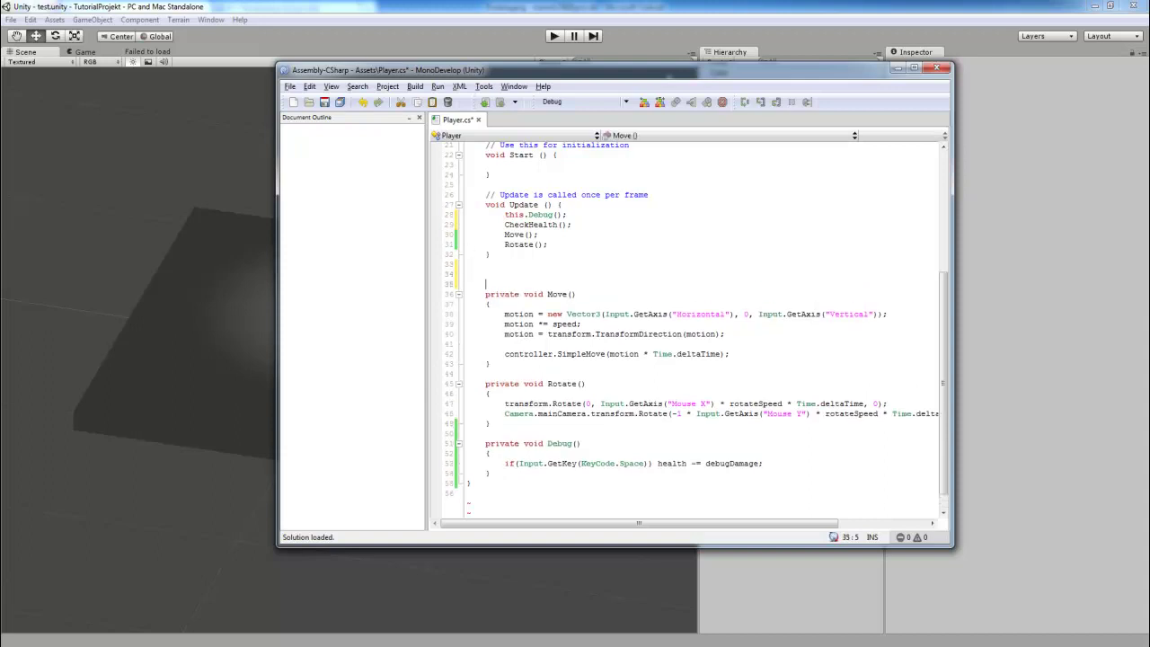
{"action": "type", "text": "private void CheckHealth"}
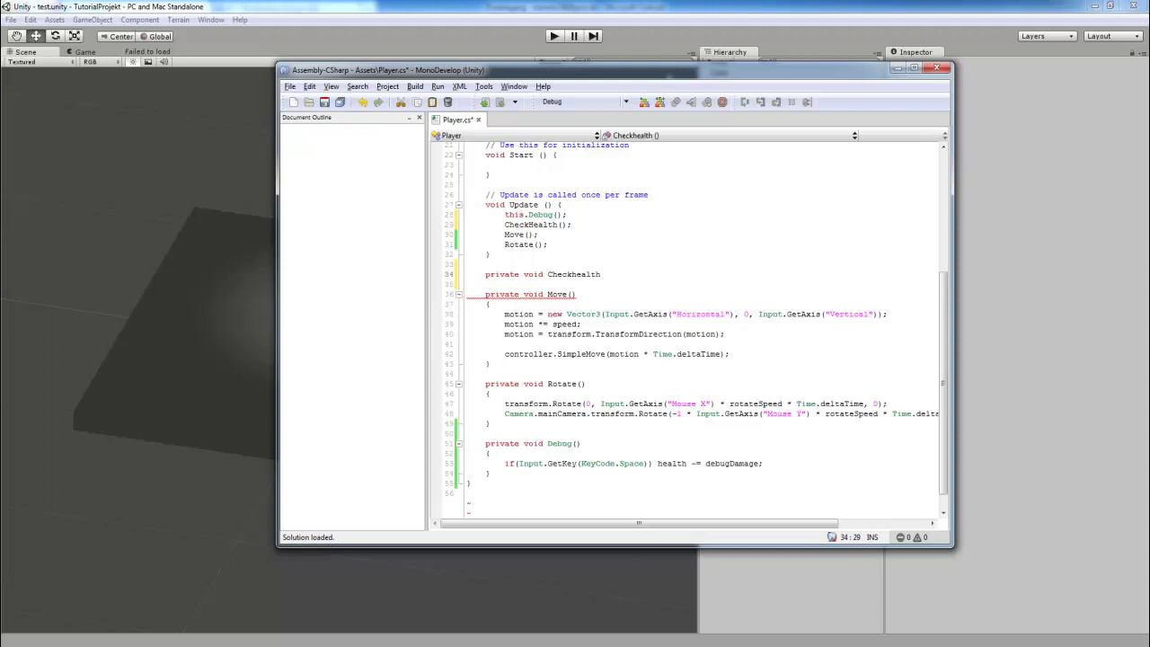
{"action": "type", "text": "()"}
{"action": "left_click", "coordinate": [576, 274]}
{"action": "key", "text": "Delete"}
{"action": "type", "text": "H"}
Step: Give CheckHealth() braces and start its body with if(health <= 0)
{"action": "left_click_drag", "start_coordinate": [548, 274], "coordinate": [566, 274]}
{"action": "left_click", "coordinate": [618, 274]}
{"action": "key", "text": "Return"}
{"action": "type", "text": "{"}
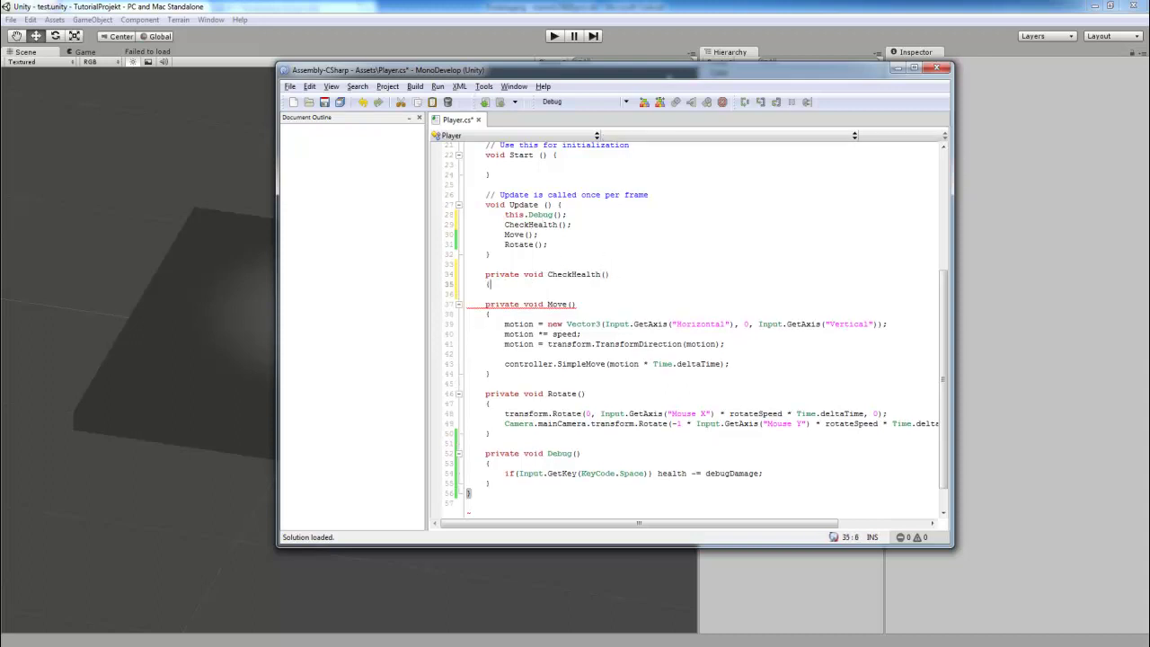
{"action": "key", "text": "Return"}
{"action": "type", "text": "}"}
{"action": "left_click", "coordinate": [581, 285]}
{"action": "key", "text": "Return"}
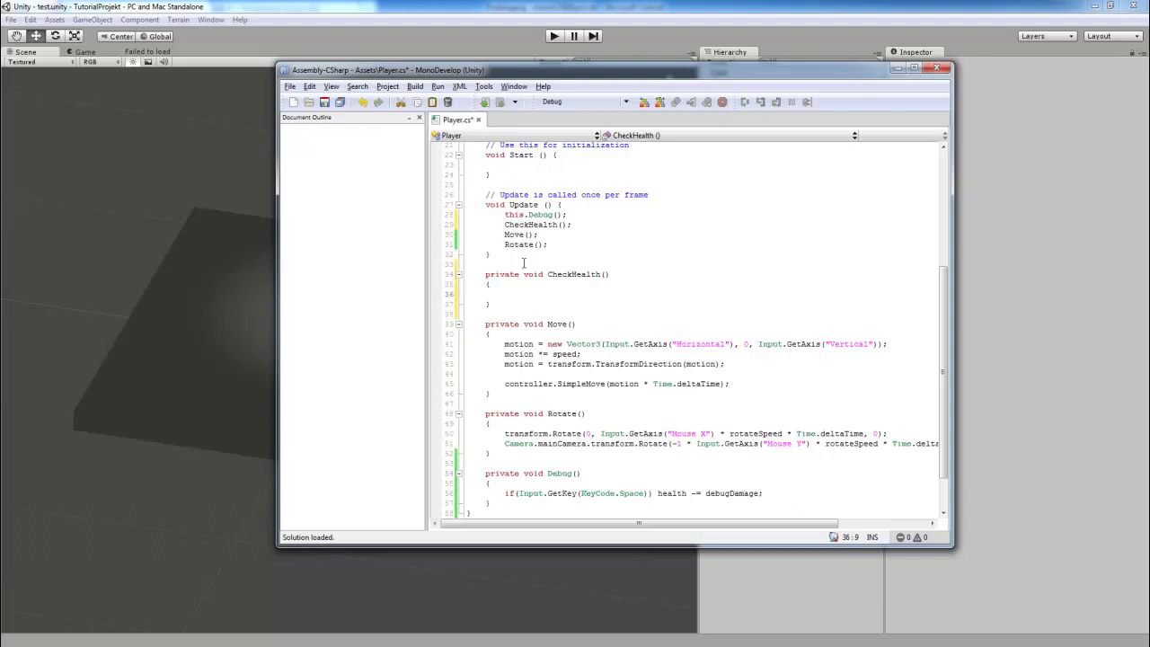
{"action": "type", "text": "if(health <"}
{"action": "type", "text": "= 0) "}
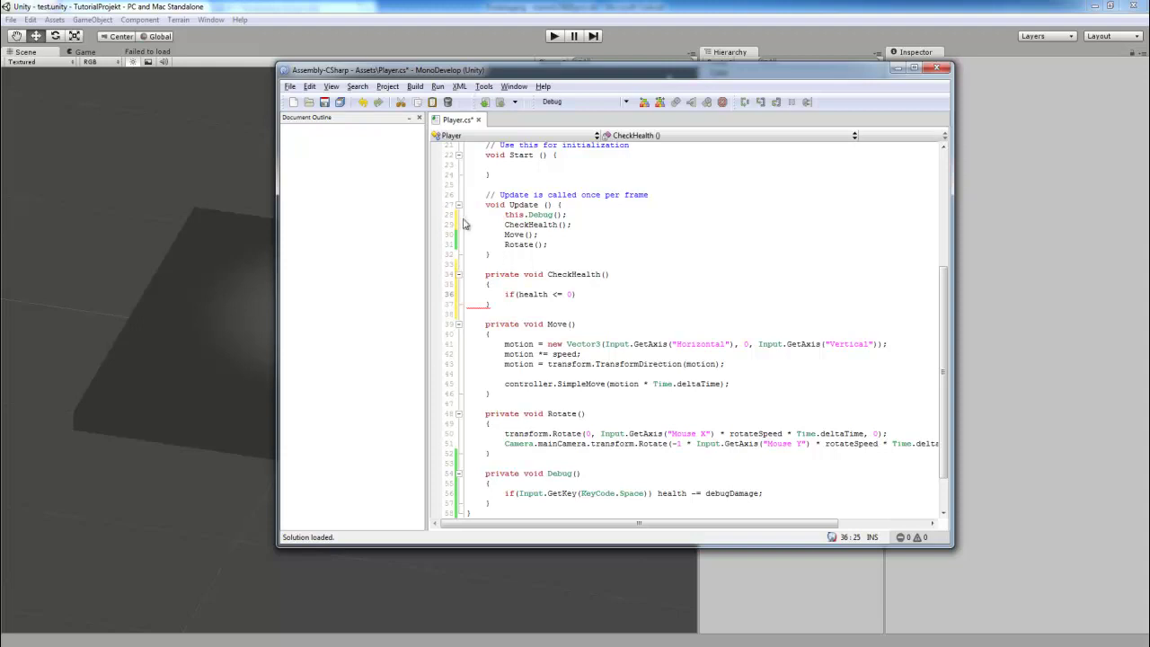
{"action": "type", "text": "de"}
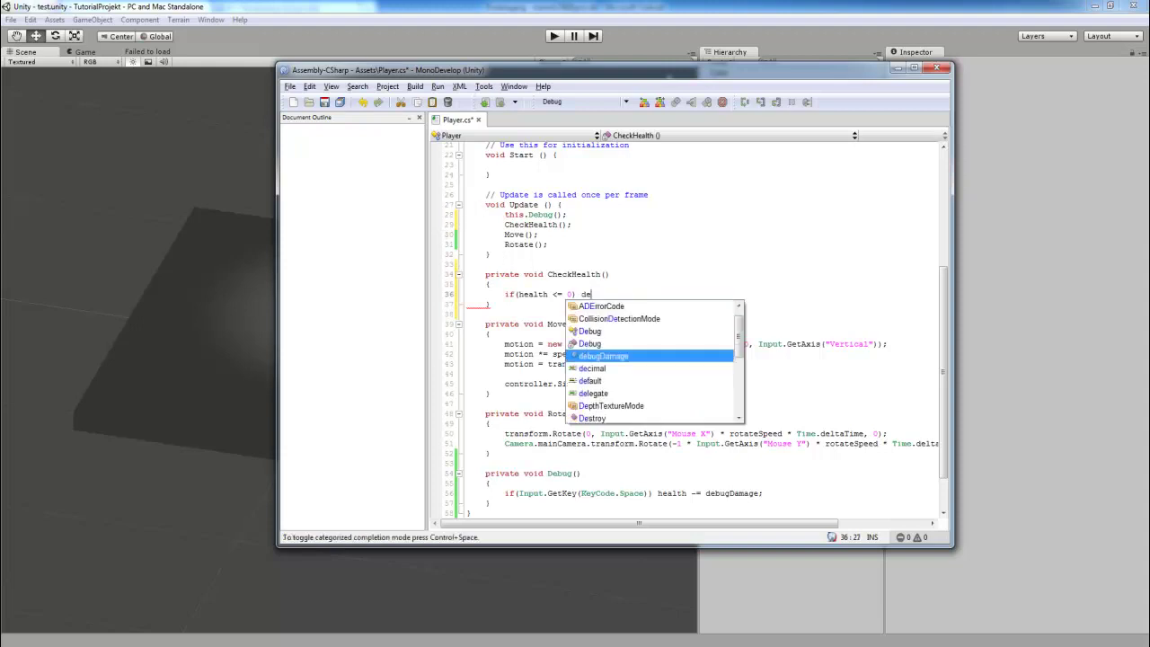
{"action": "type", "text": "bu"}
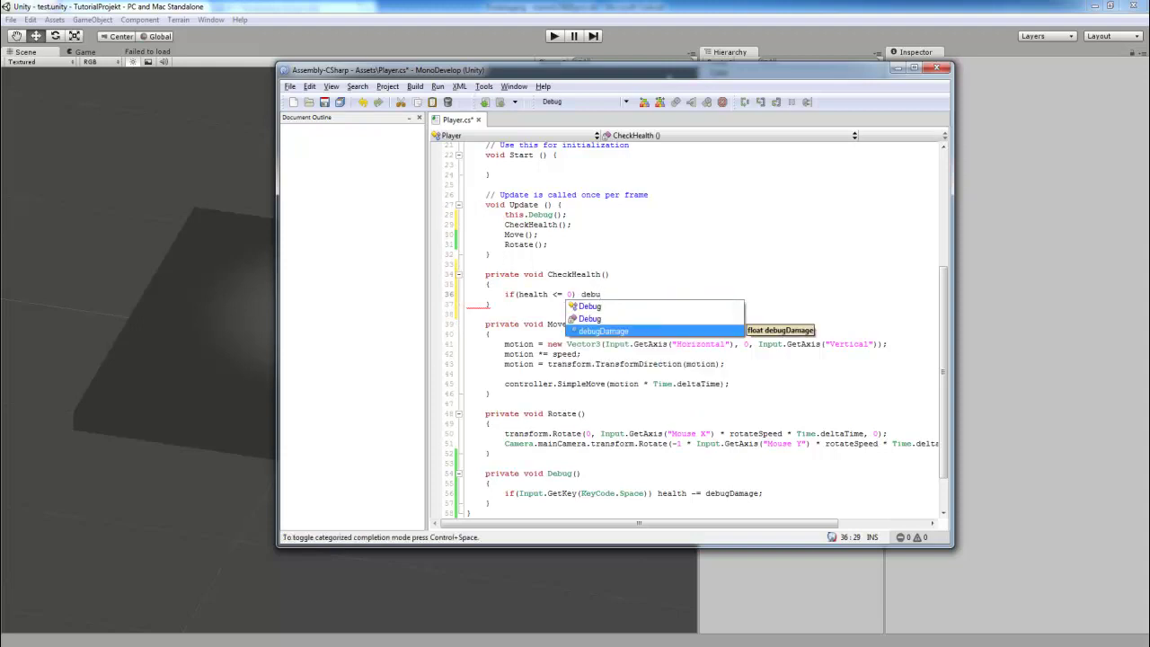
Step: Complete the if with Debug.Log("Du bist gestorben!"); and save Player.cs
{"action": "key", "text": "Up"}
{"action": "key", "text": "Up"}
{"action": "key", "text": "Return"}
{"action": "type", "text": ".Lo"}
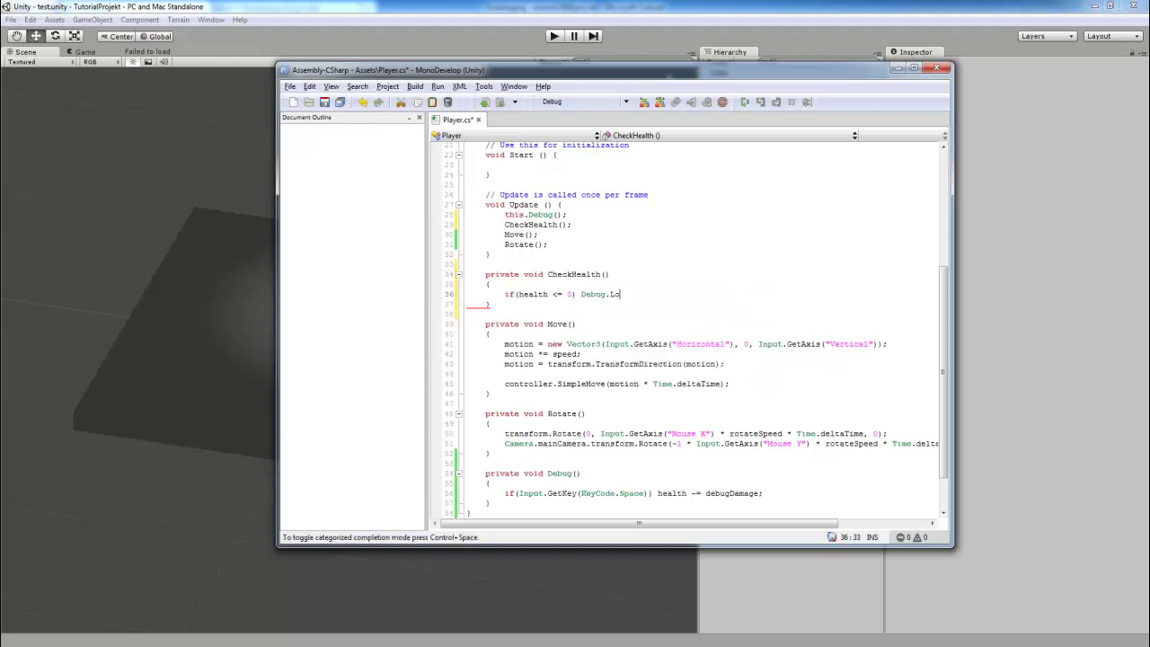
{"action": "key", "text": "BackSpace"}
{"action": "key", "text": "BackSpace"}
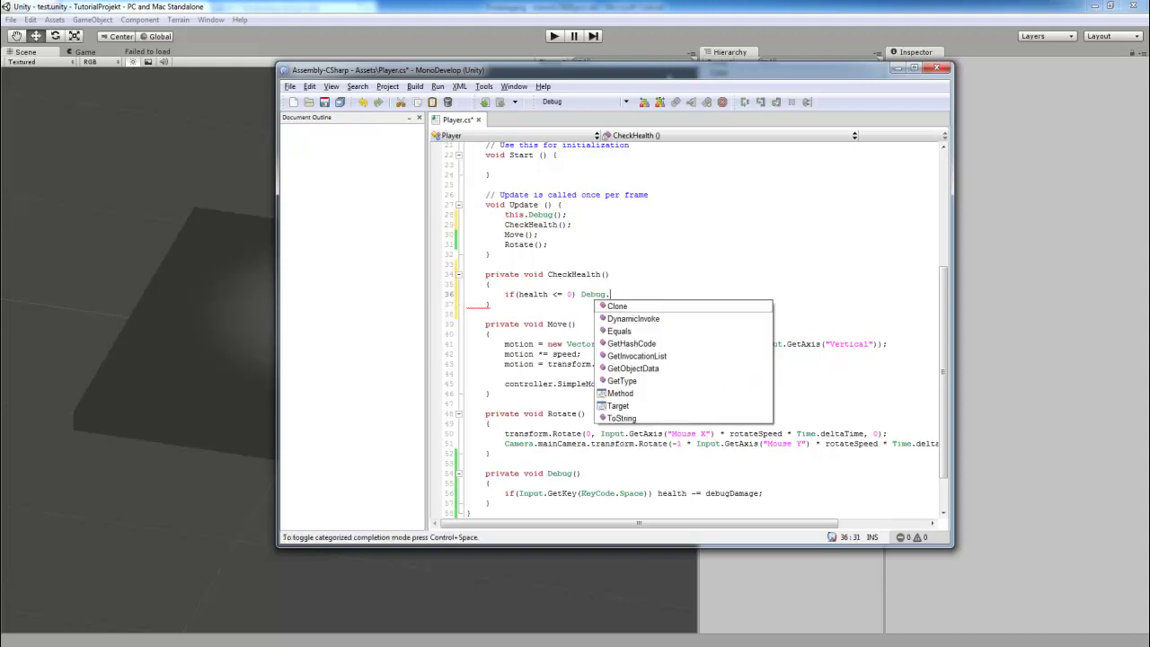
{"action": "key", "text": "BackSpace"}
{"action": "key", "text": "Escape"}
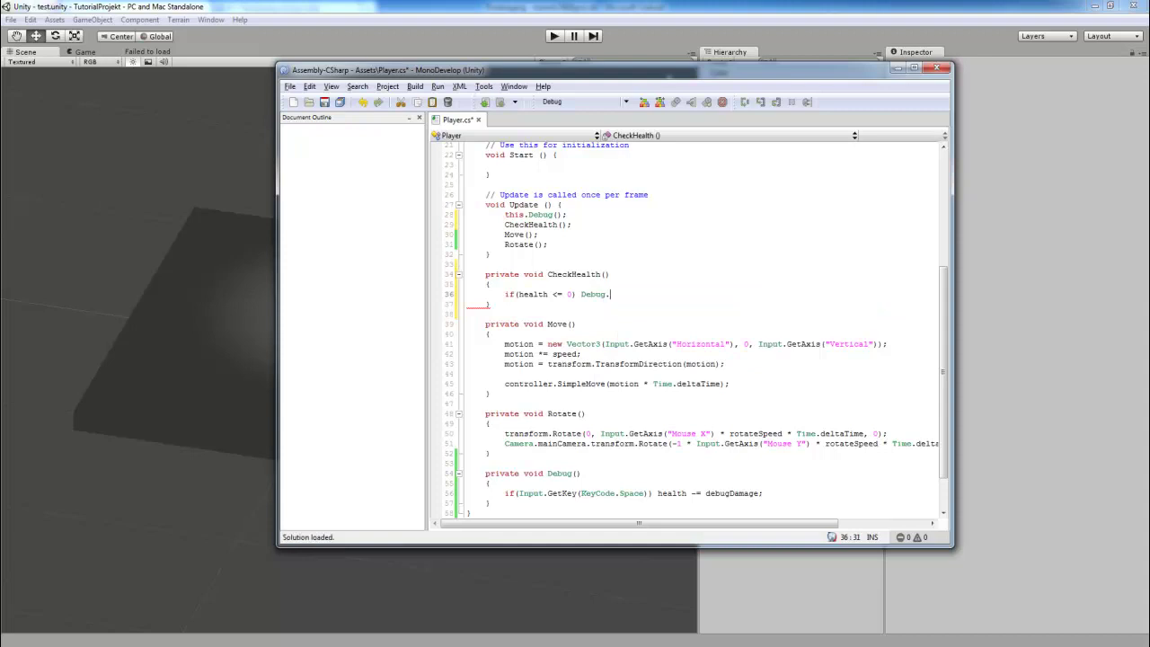
{"action": "type", "text": ".Lo"}
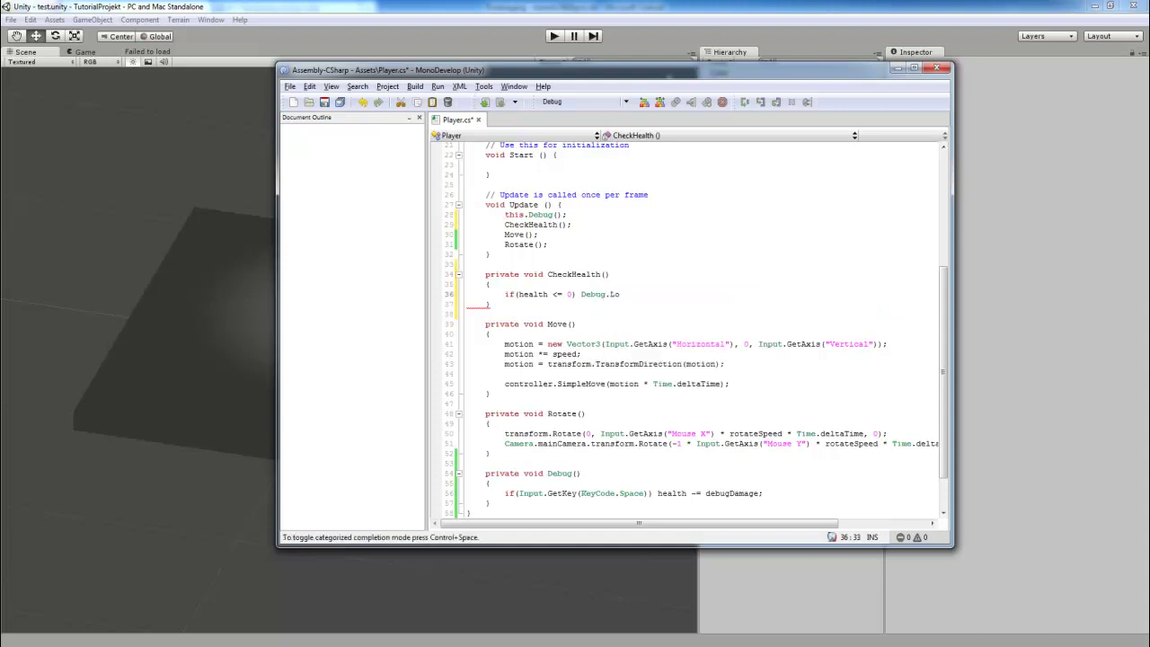
{"action": "type", "text": "g("}
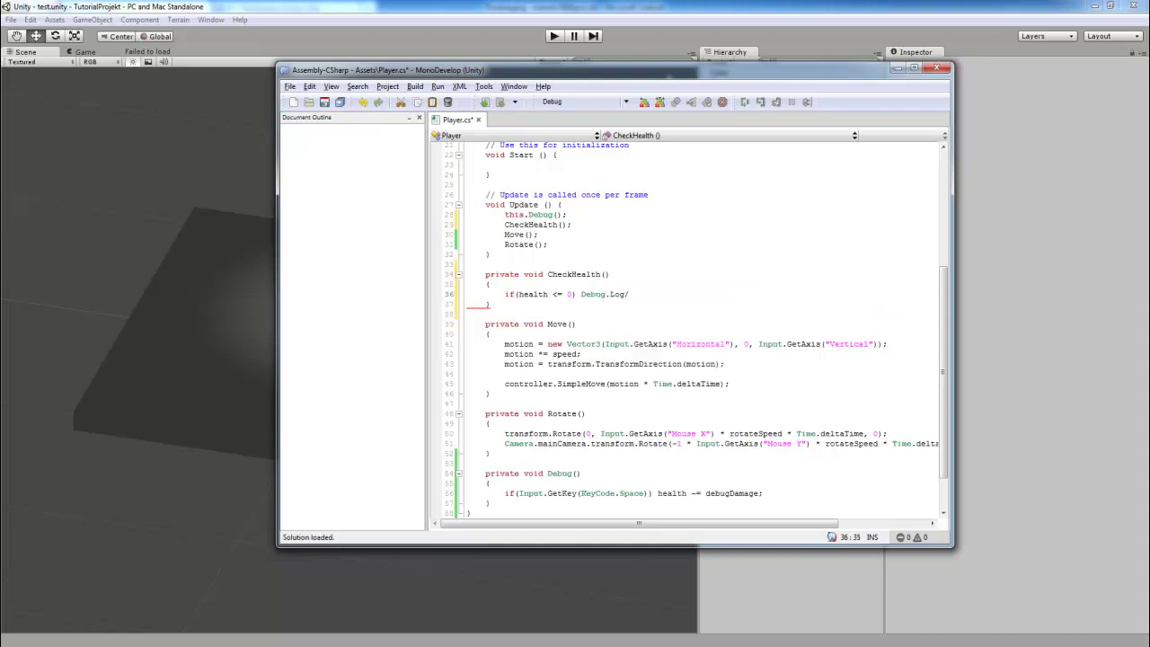
{"action": "type", "text": "();"}
{"action": "key", "text": "Left"}
{"action": "key", "text": "Left"}
{"action": "type", "text": "\"Du bist "}
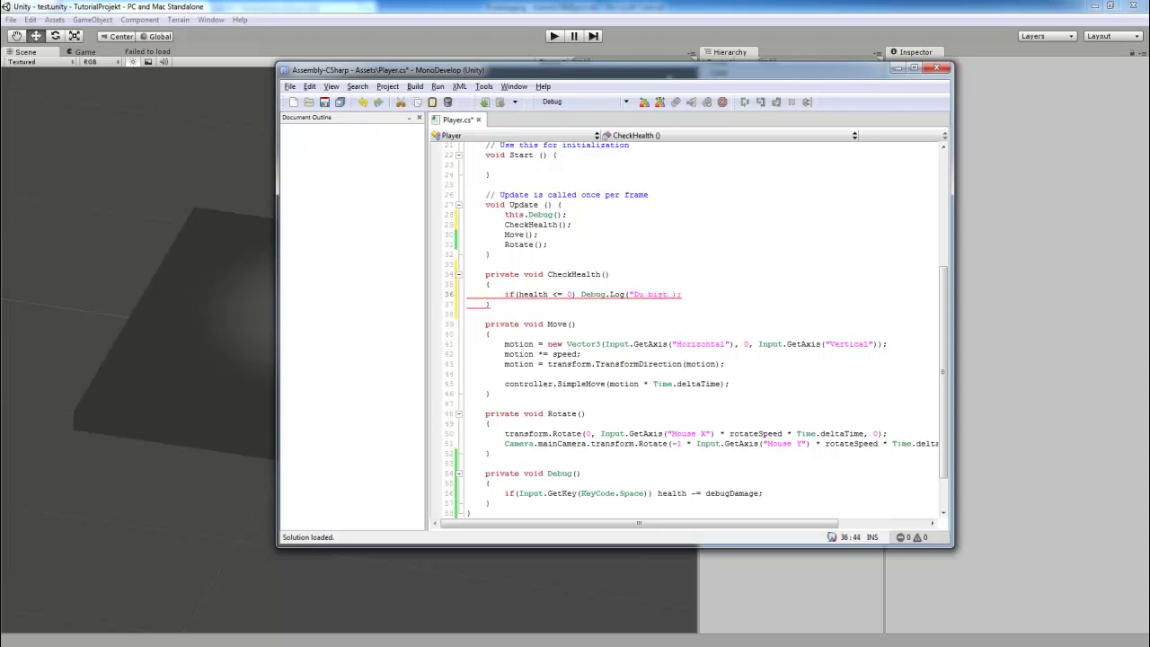
{"action": "type", "text": "gest"}
{"action": "type", "text": "orben"}
{"action": "type", "text": "!\""}
{"action": "key", "text": "End"}
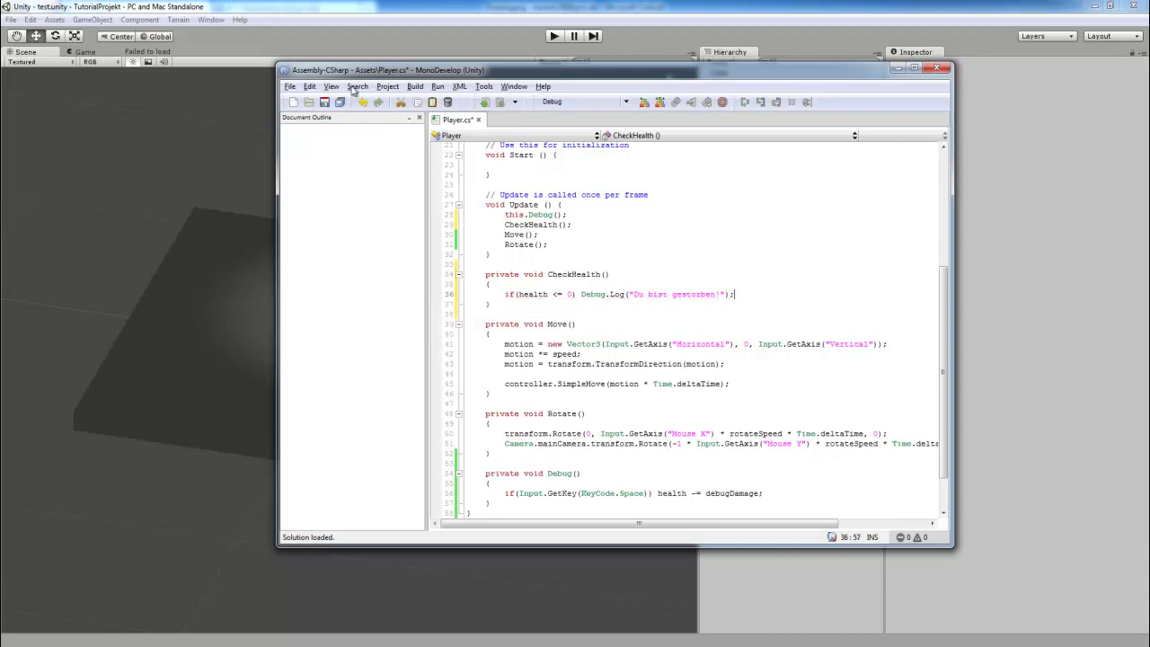
{"action": "left_click", "coordinate": [341, 103]}
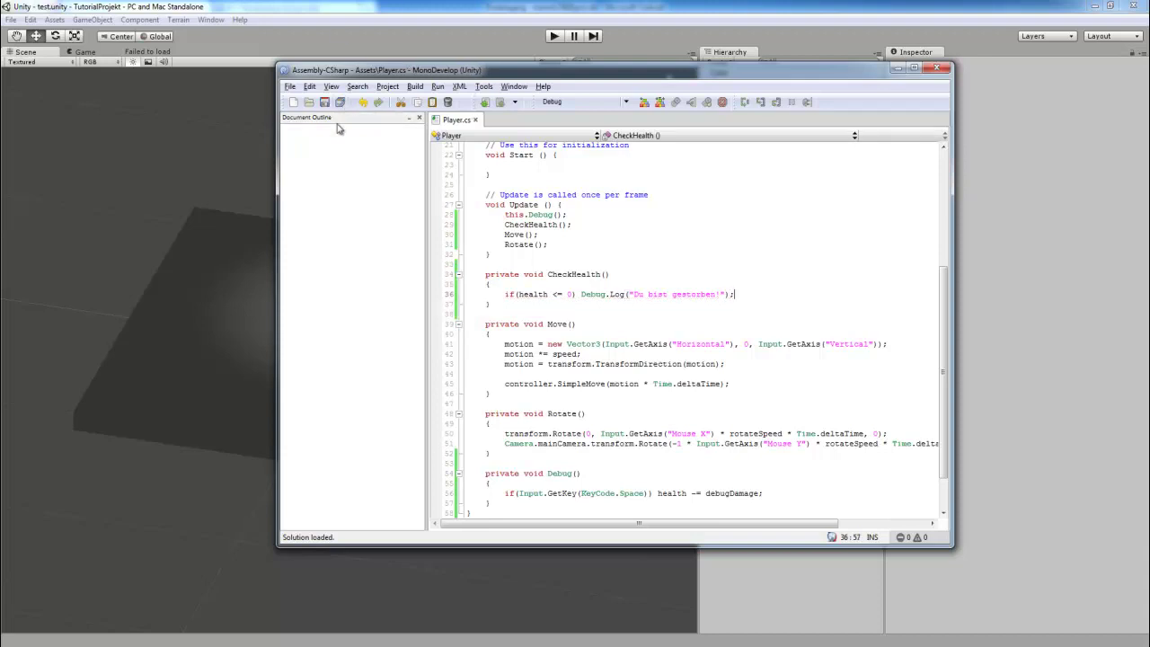
Step: Open Unity's Console and jump from the CS0119 error to its line in Player.cs
{"action": "left_click", "coordinate": [94, 597]}
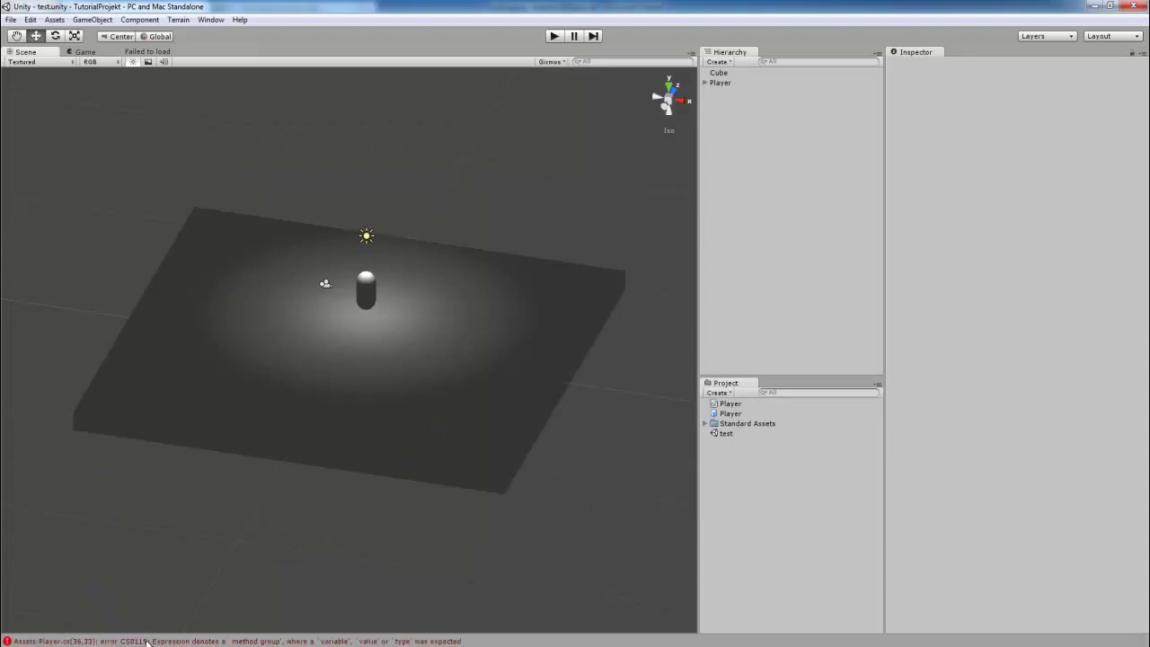
{"action": "left_click", "coordinate": [146, 642]}
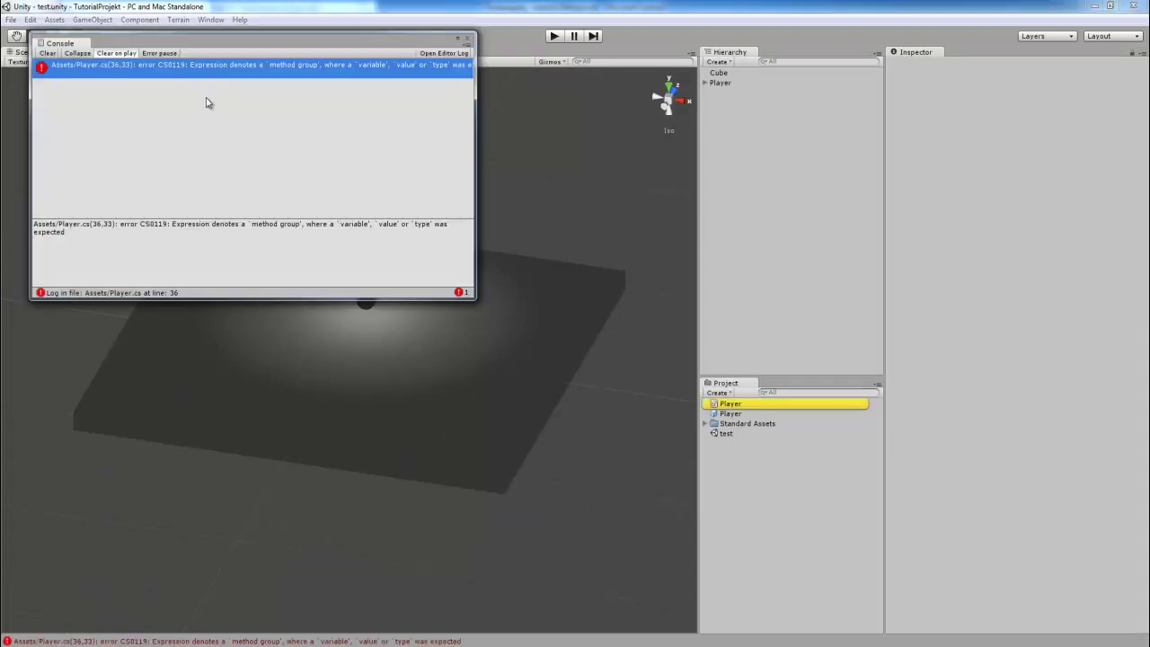
{"action": "double_click", "coordinate": [342, 79]}
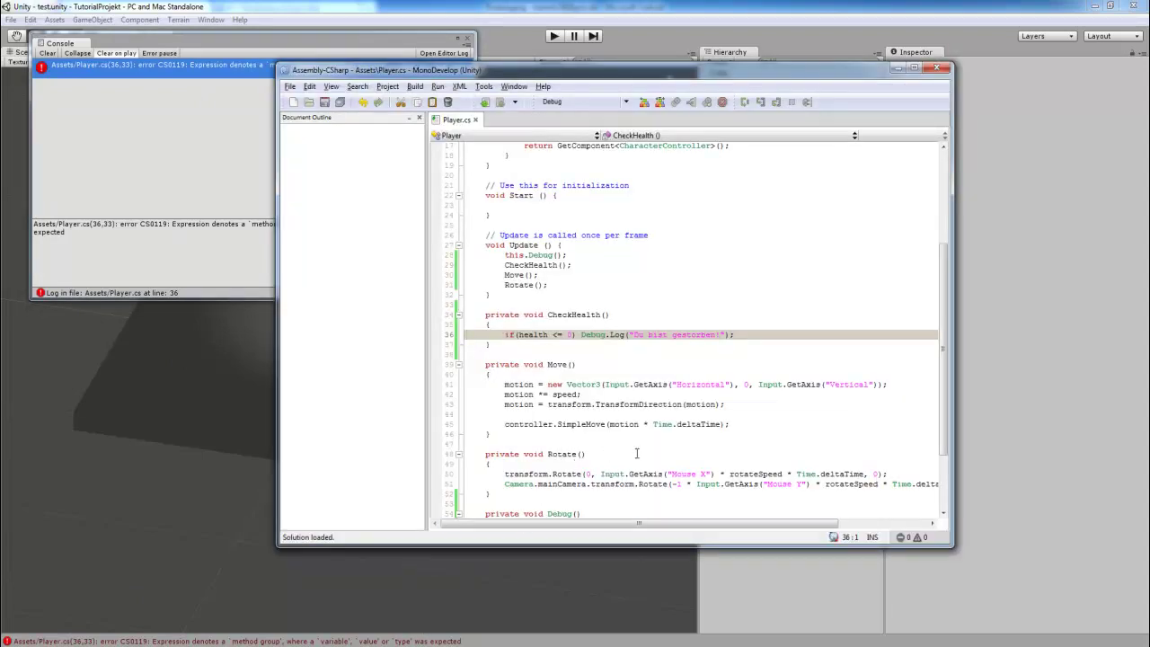
{"action": "scroll", "coordinate": [585, 359], "scroll_direction": "down", "scroll_amount": 1}
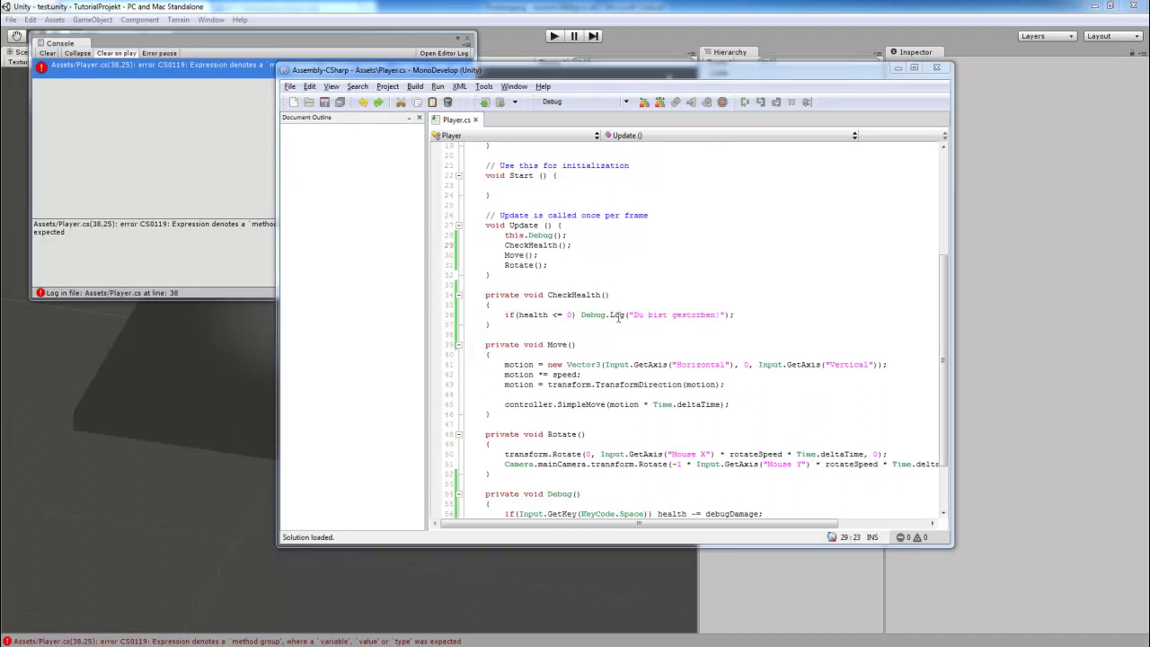
{"action": "mouse_move", "coordinate": [535, 367]}
{"action": "left_click", "coordinate": [551, 486]}
Step: Rename the Debug() method and its this.Debug call in Update to DebugPlayer, then save
{"action": "left_click_drag", "start_coordinate": [548, 494], "coordinate": [573, 493]}
{"action": "left_click", "coordinate": [574, 494]}
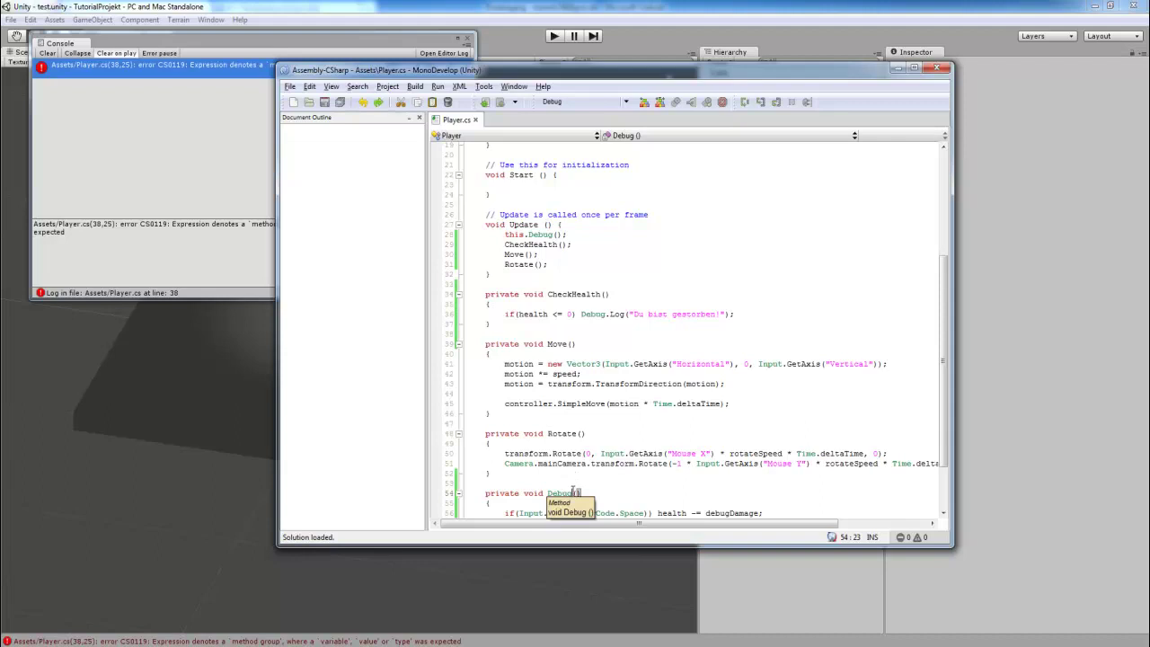
{"action": "type", "text": "Class"}
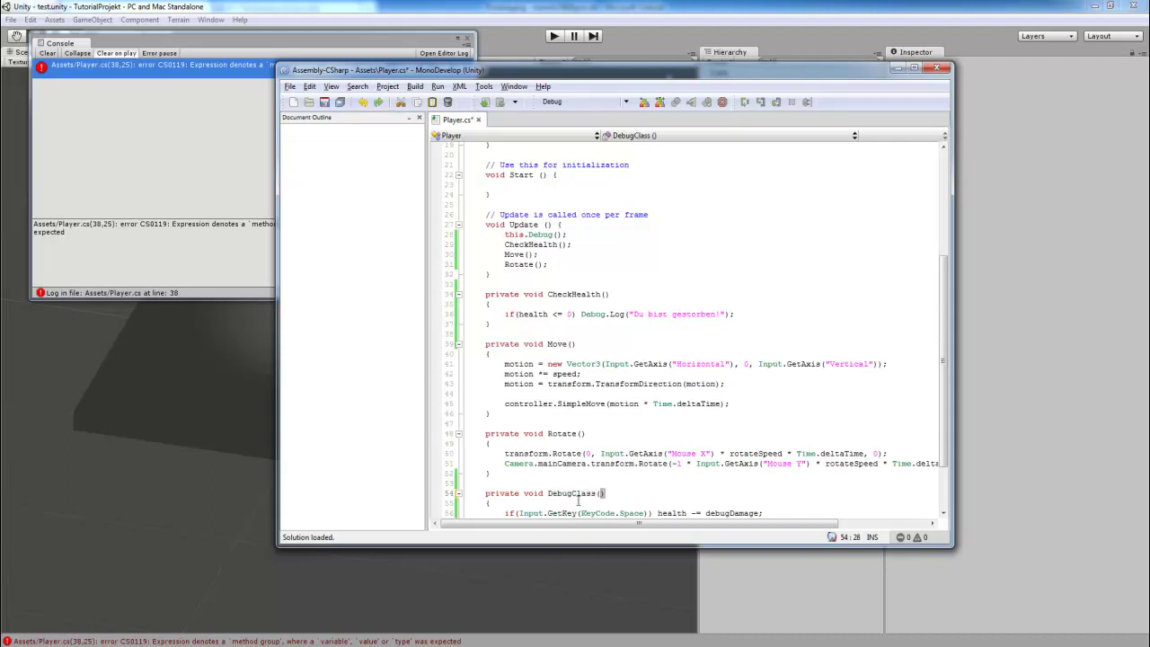
{"action": "left_click_drag", "start_coordinate": [598, 493], "coordinate": [572, 494]}
{"action": "type", "text": "Player"}
{"action": "left_click", "coordinate": [557, 235]}
{"action": "type", "text": "Player"}
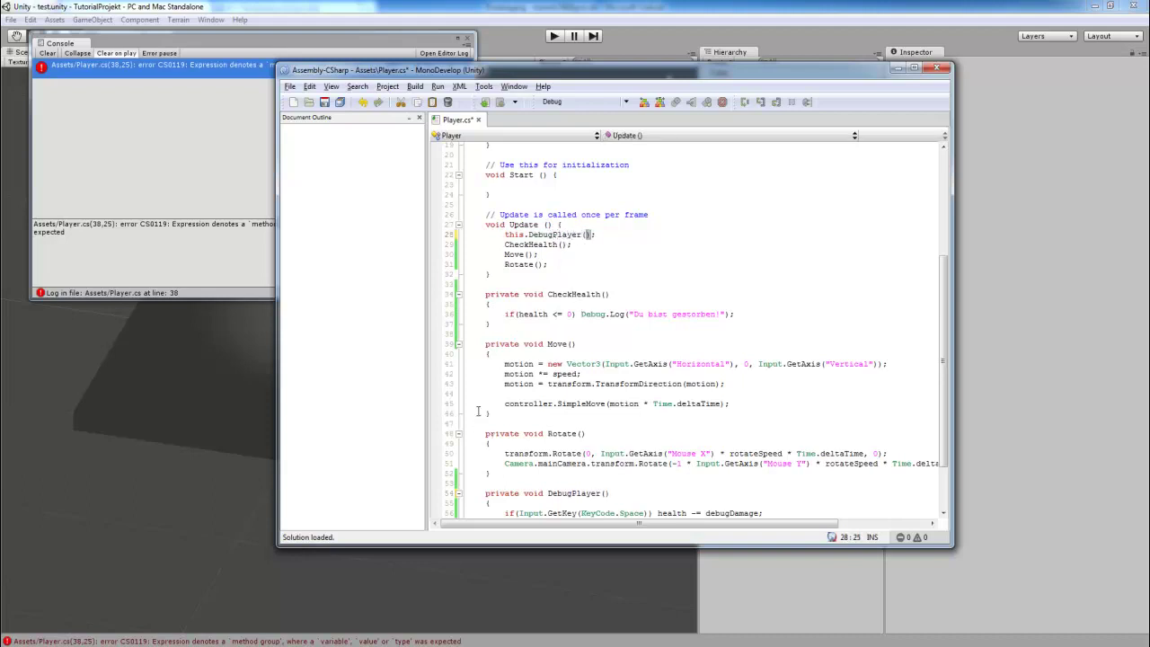
{"action": "left_click", "coordinate": [344, 103]}
Step: Clear the old compile errors from Unity's Console
{"action": "left_click_drag", "start_coordinate": [547, 494], "coordinate": [599, 493]}
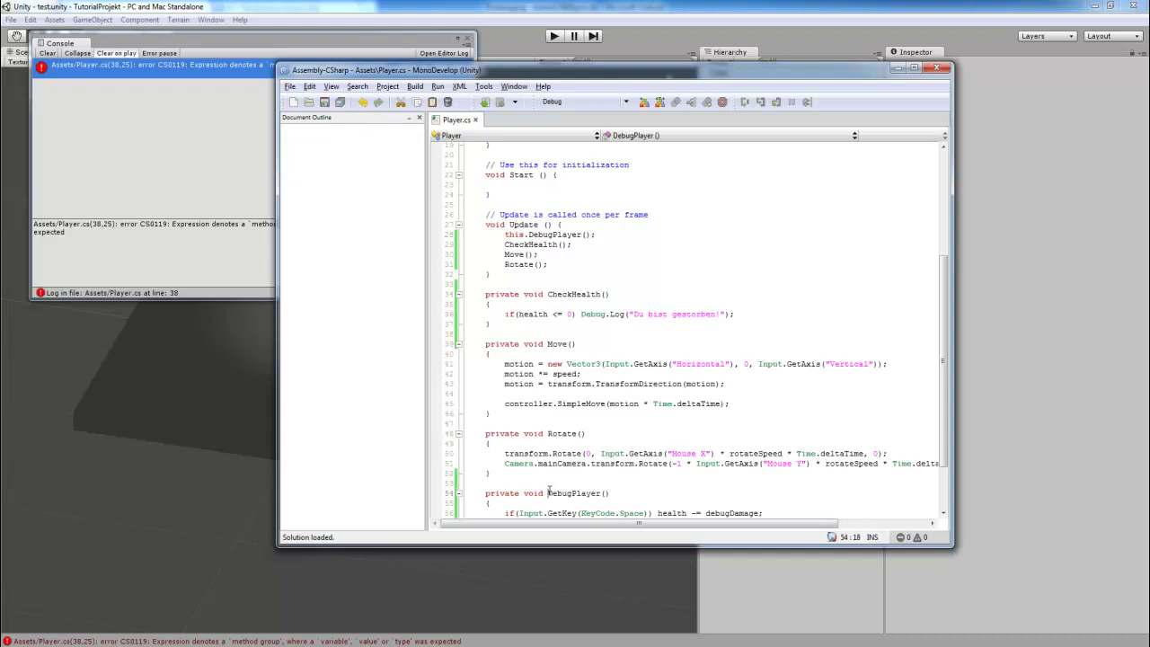
{"action": "left_click", "coordinate": [604, 494]}
{"action": "left_click", "coordinate": [56, 141]}
{"action": "left_click", "coordinate": [46, 53]}
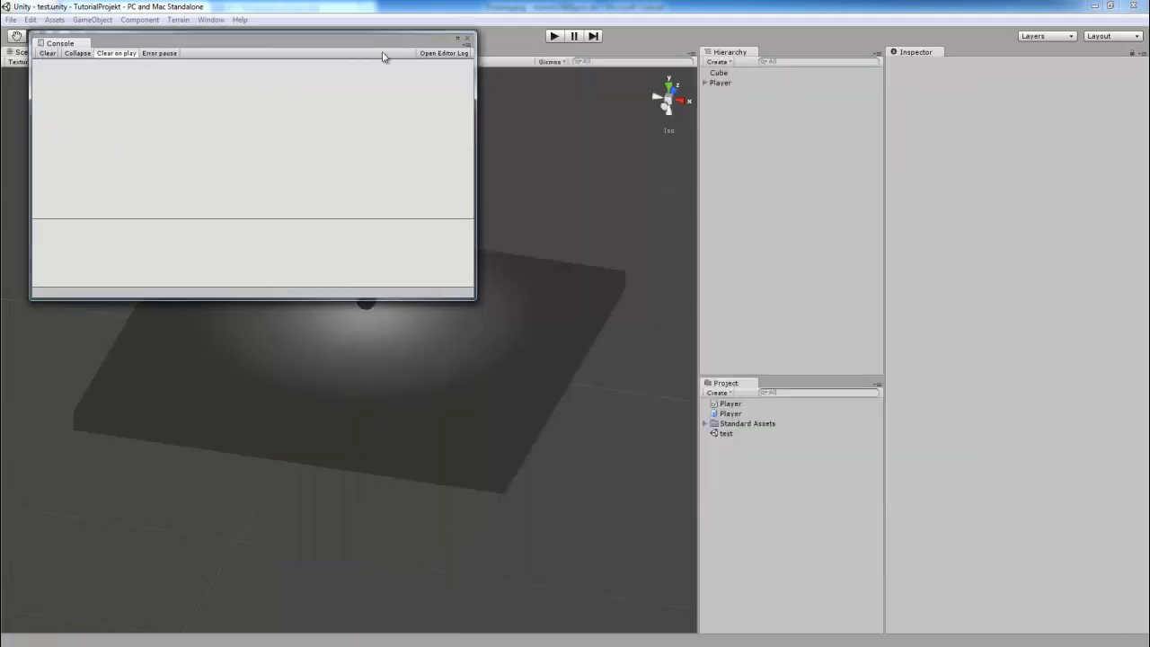
Step: Close the Console and run Play mode twice, checking that 'Du bist gestorben!' is logged
{"action": "left_click", "coordinate": [467, 38]}
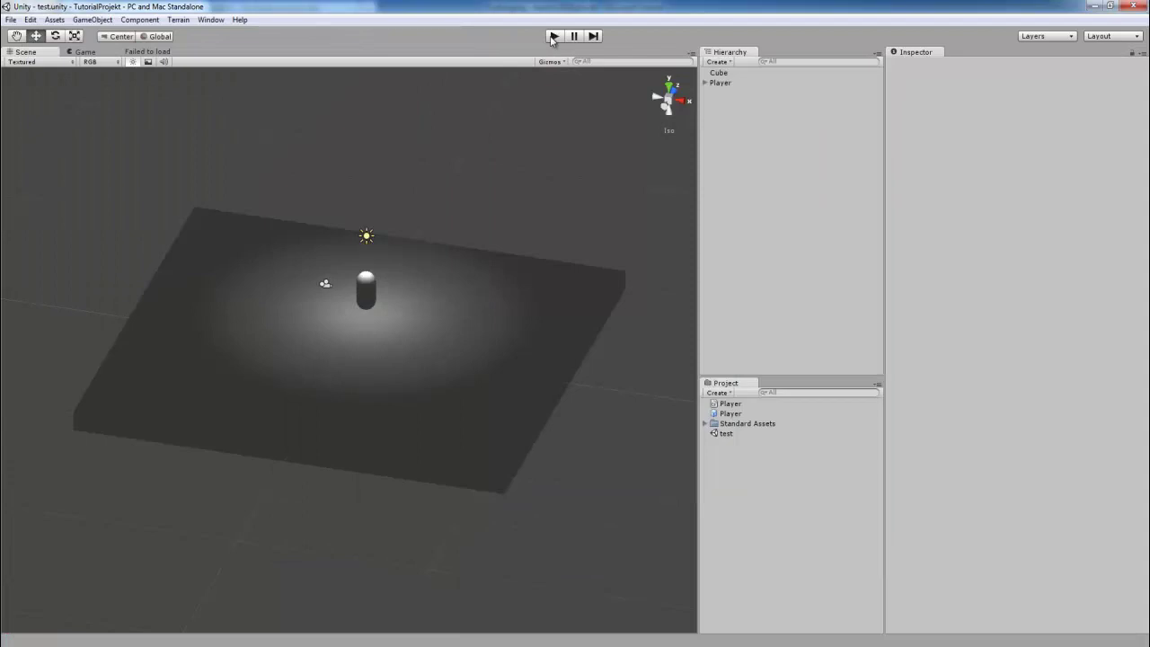
{"action": "left_click", "coordinate": [553, 37]}
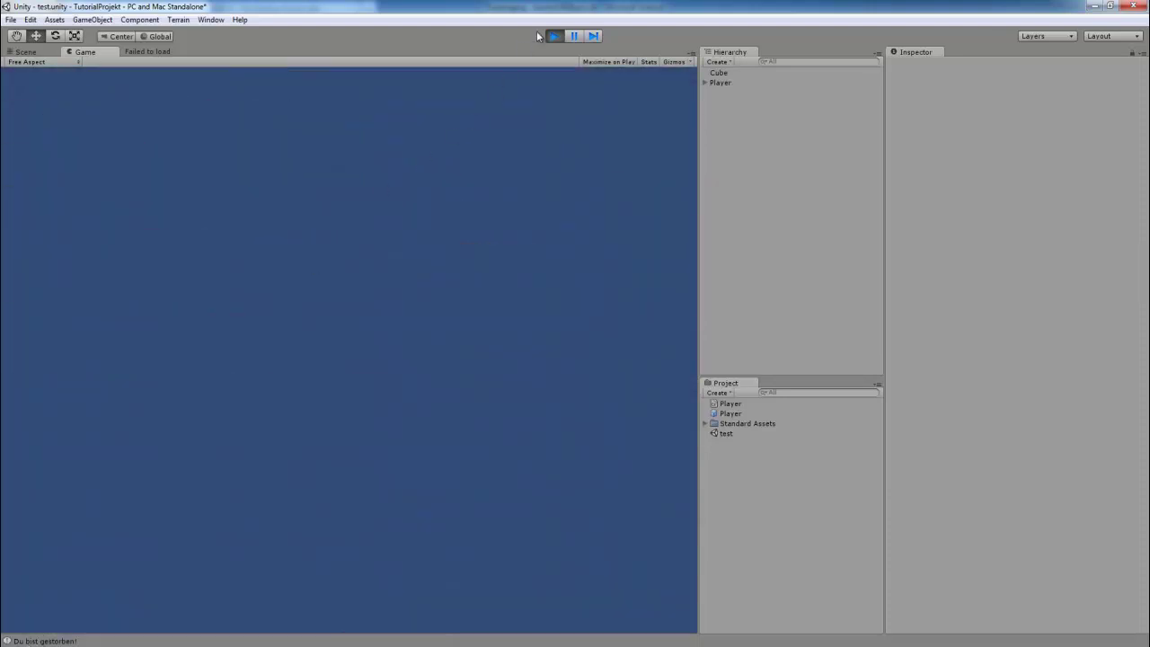
{"action": "left_click", "coordinate": [555, 41]}
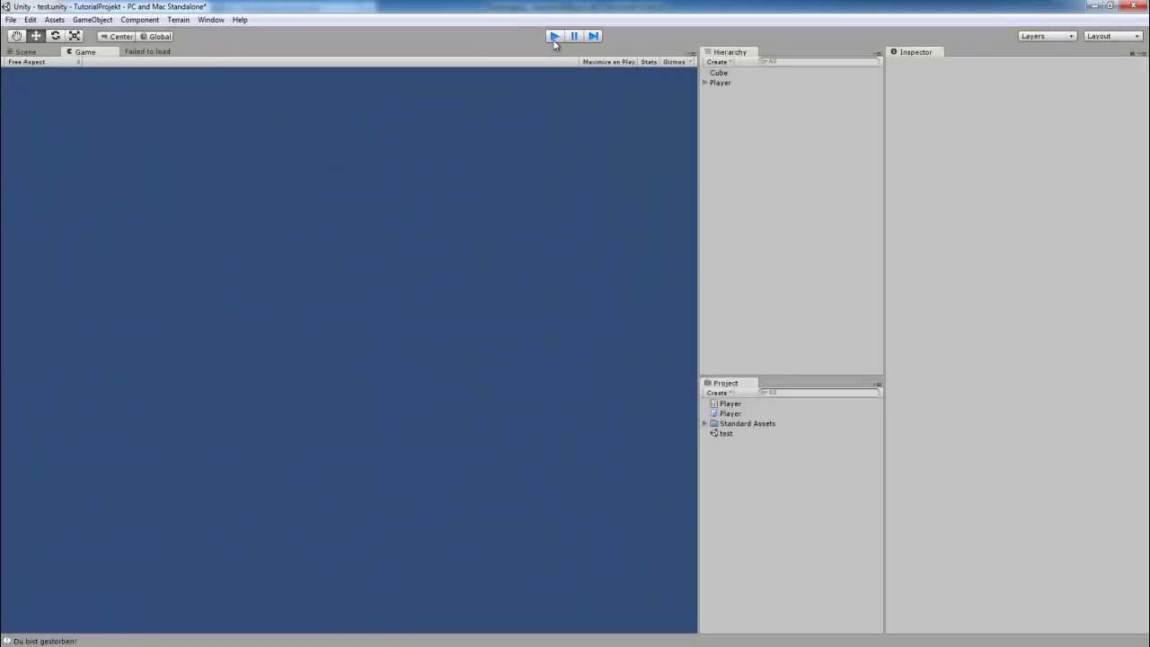
{"action": "left_click", "coordinate": [555, 37]}
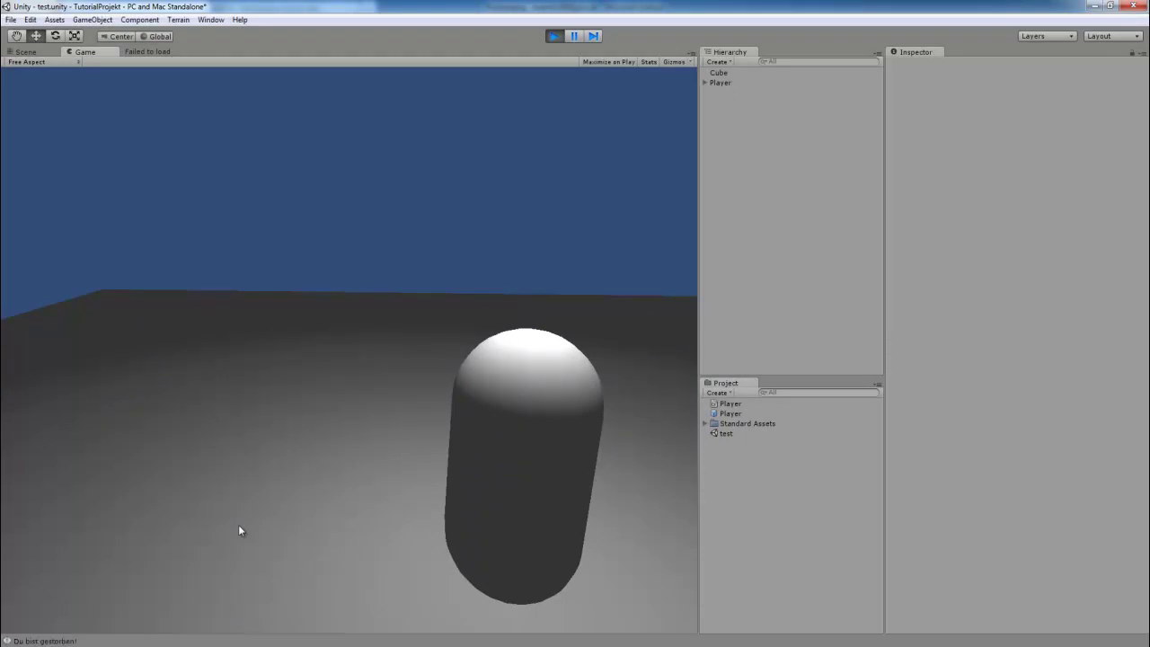
{"action": "left_click", "coordinate": [567, 37]}
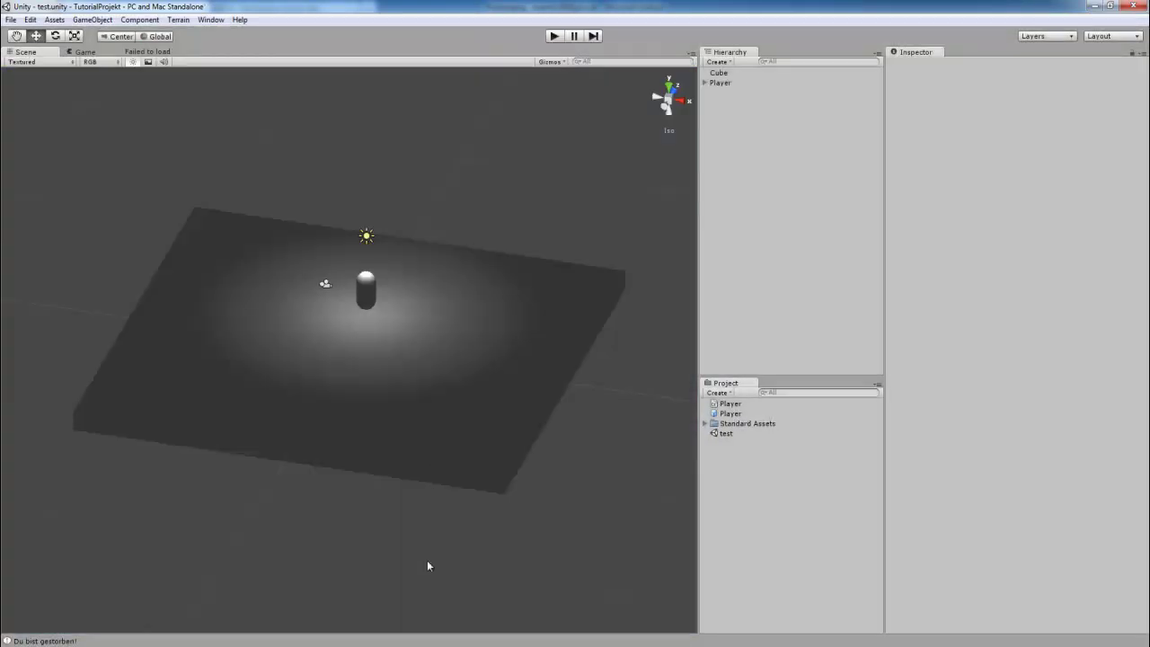
{"action": "key", "text": "alt+Tab"}
Step: Change Input.GetKey to Input.GetKeyDown on line 56 and save Player.cs
{"action": "left_click", "coordinate": [589, 404]}
{"action": "scroll", "coordinate": [583, 476], "scroll_direction": "down", "scroll_amount": 2}
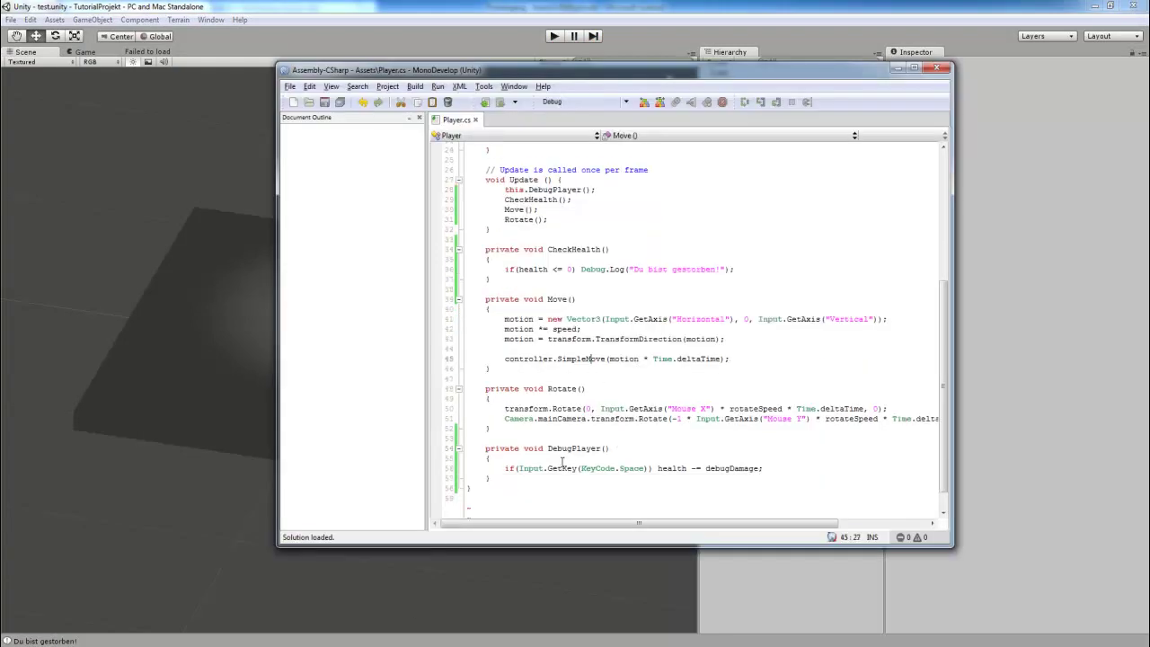
{"action": "left_click", "coordinate": [646, 469]}
{"action": "type", "text": "Down"}
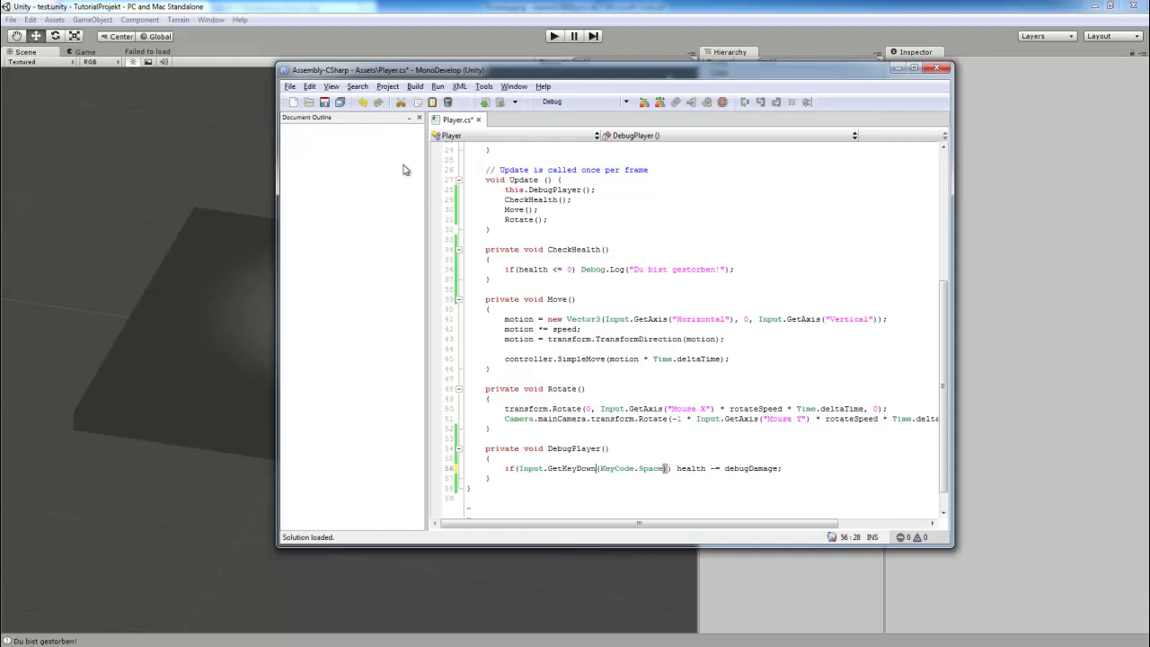
{"action": "left_click", "coordinate": [340, 101]}
Step: Start and stop Play mode twice to test the GetKeyDown change
{"action": "left_click", "coordinate": [555, 36]}
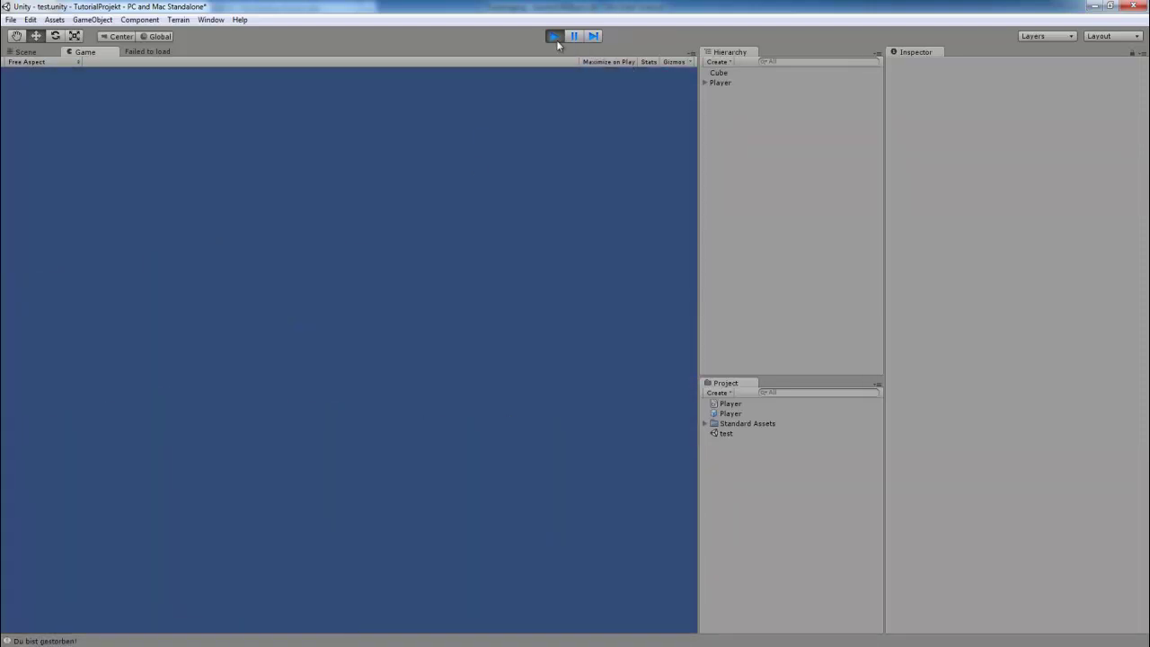
{"action": "left_click", "coordinate": [555, 36]}
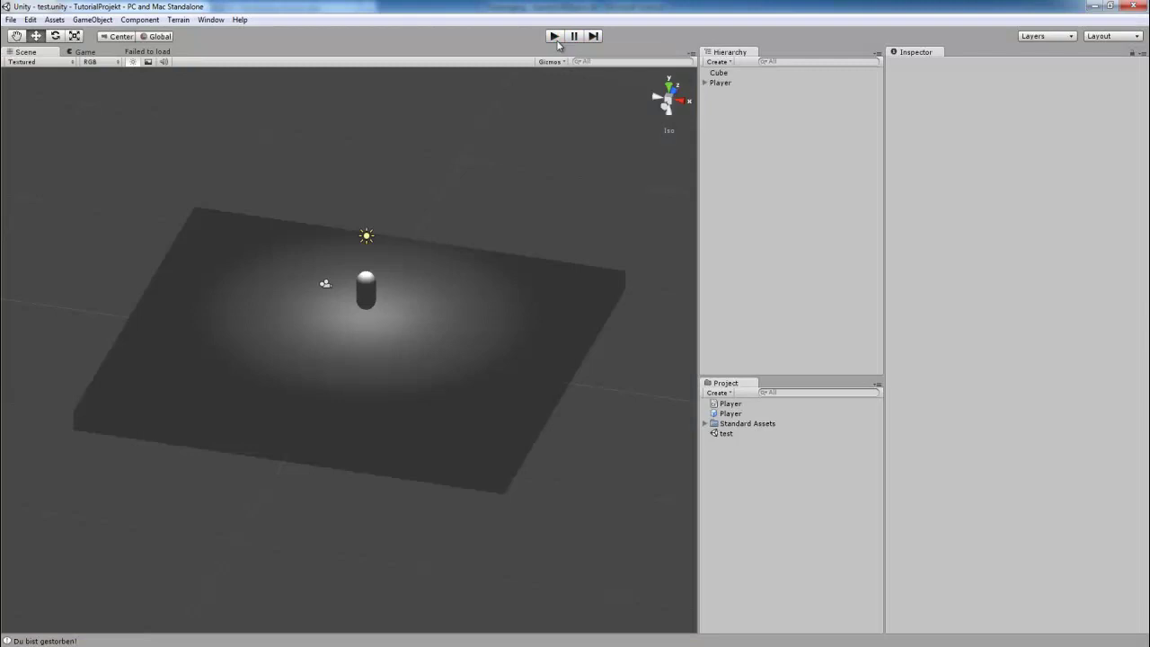
{"action": "left_click", "coordinate": [554, 36]}
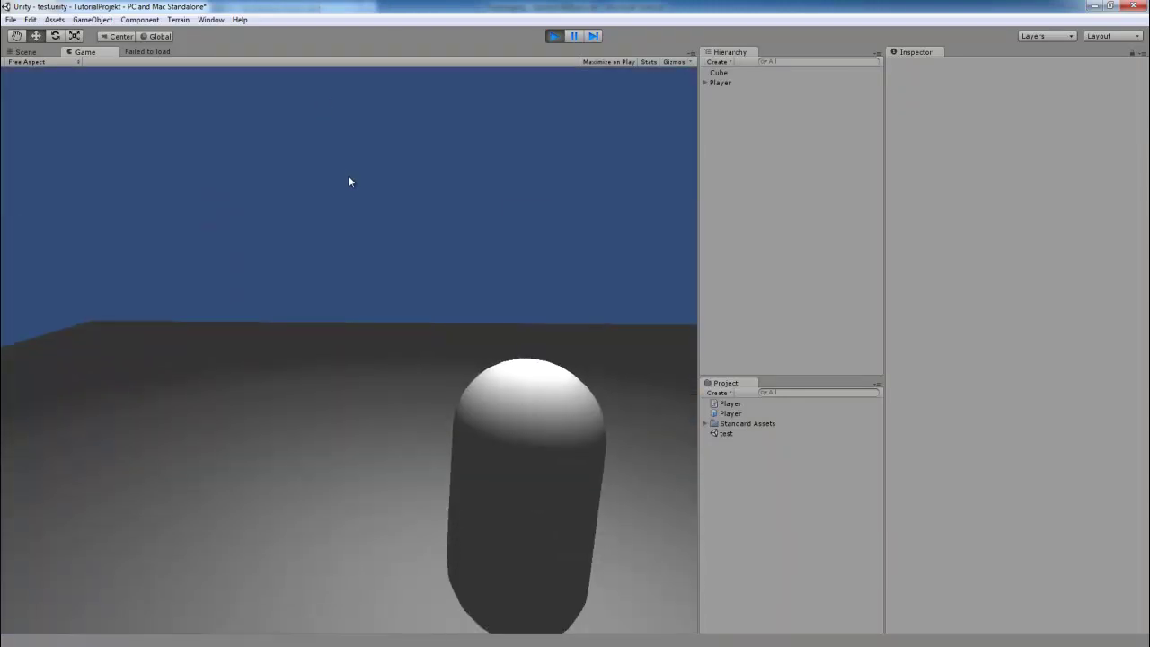
{"action": "left_click", "coordinate": [554, 35]}
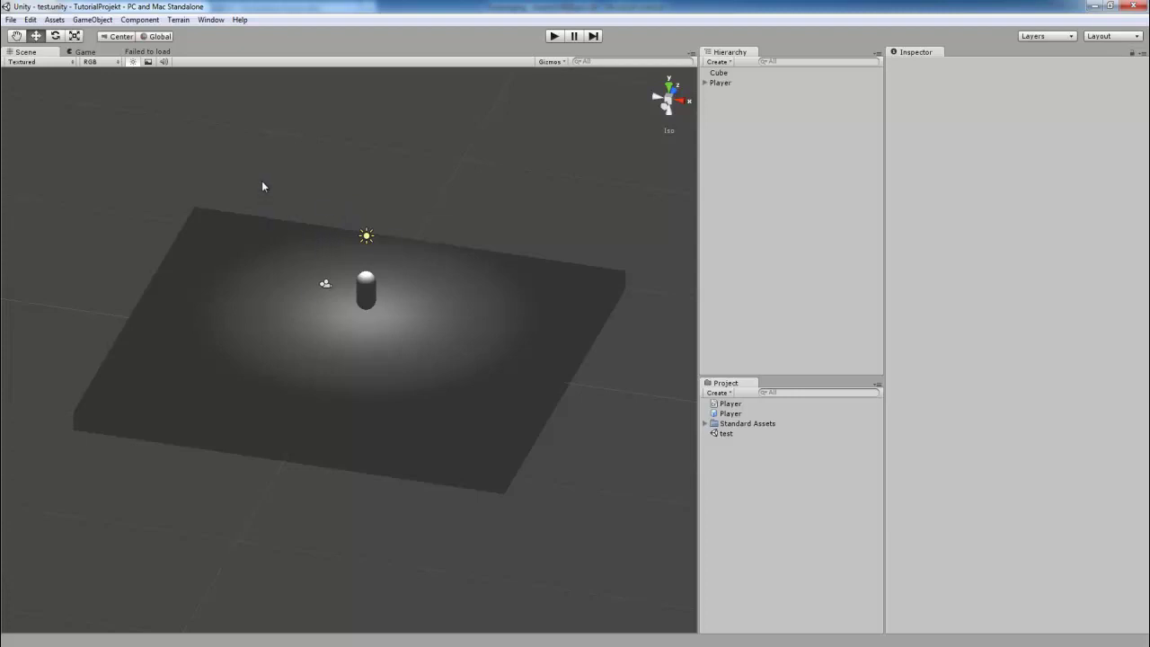
Step: Box-select the Main Camera and Point light, then orbit the Scene view around them
{"action": "mouse_move", "coordinate": [241, 181]}
{"action": "left_mouse_down"}
{"action": "mouse_move", "coordinate": [488, 425]}
{"action": "mouse_move", "coordinate": [486, 336]}
{"action": "mouse_move", "coordinate": [462, 334]}
{"action": "left_mouse_up"}
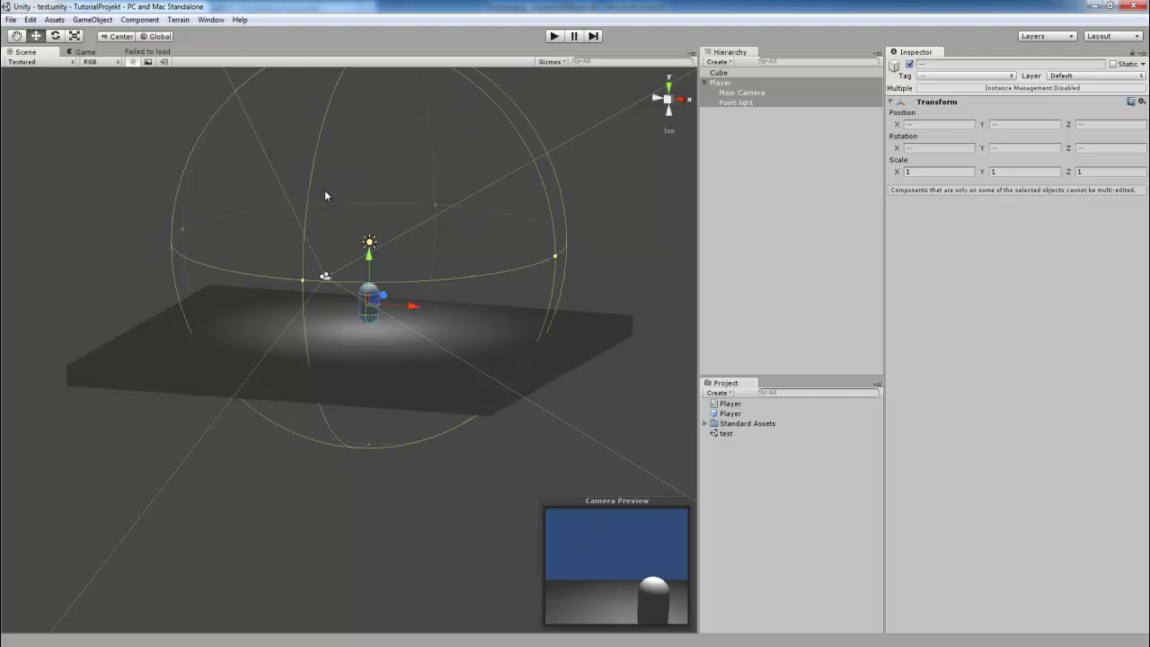
{"action": "mouse_move", "coordinate": [234, 199]}
{"action": "left_mouse_down", "text": "alt"}
{"action": "mouse_move", "coordinate": [680, 212]}
{"action": "mouse_move", "coordinate": [121, 242]}
{"action": "mouse_move", "coordinate": [446, 255]}
{"action": "left_mouse_up", "text": "alt"}
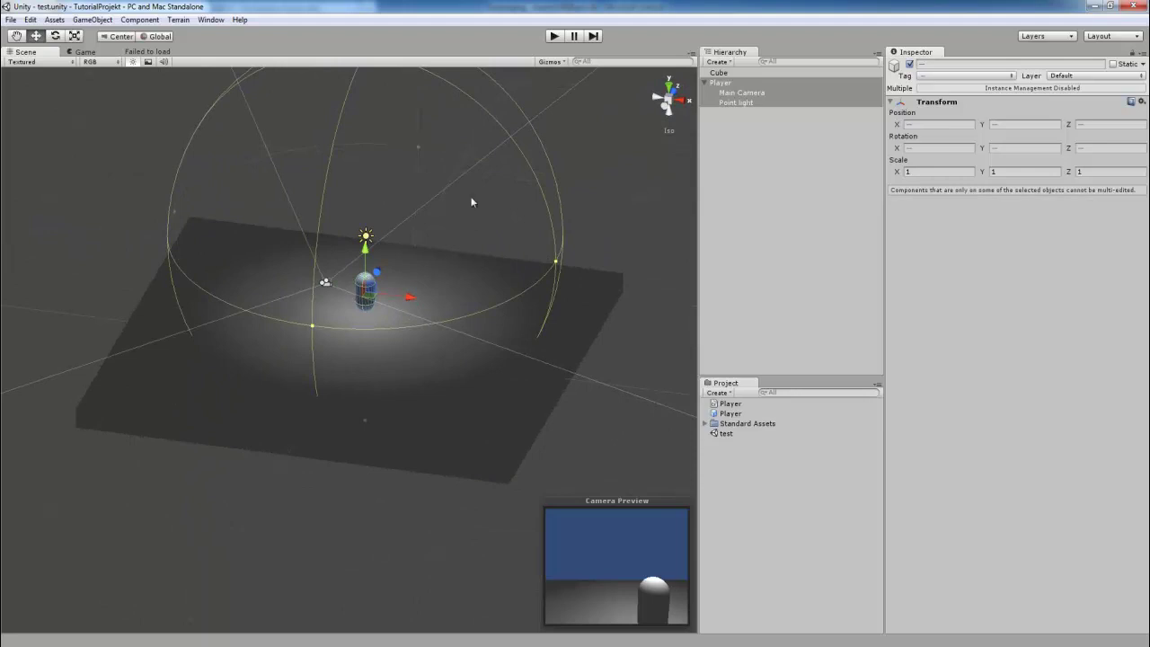